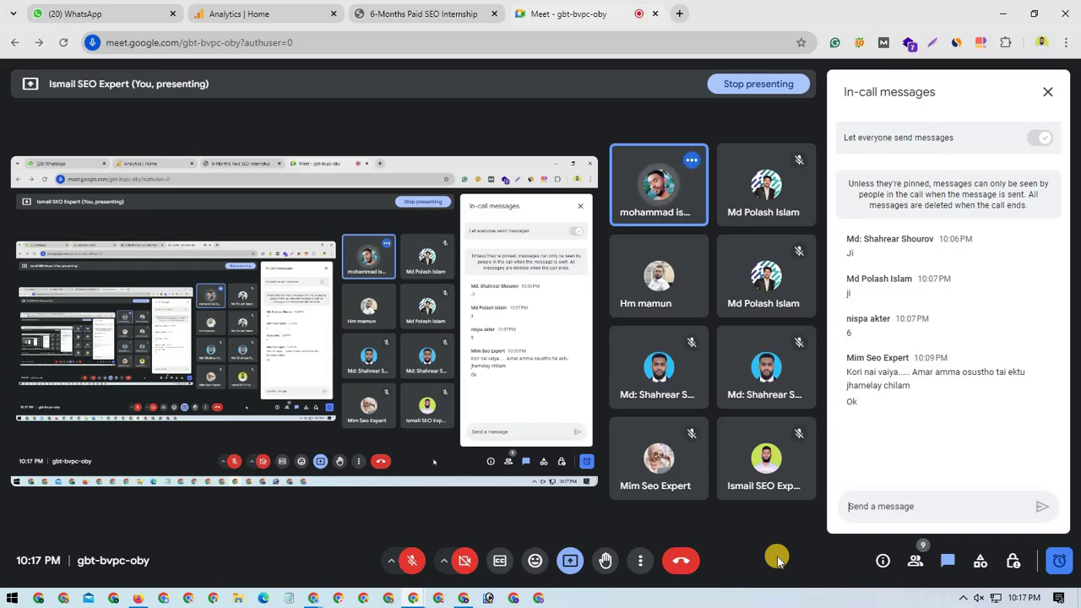
# Minimize the meeting window and select a screenshot area of about 1215x872 covering the empty part of the desktop
pyautogui.moveTo(659, 459)
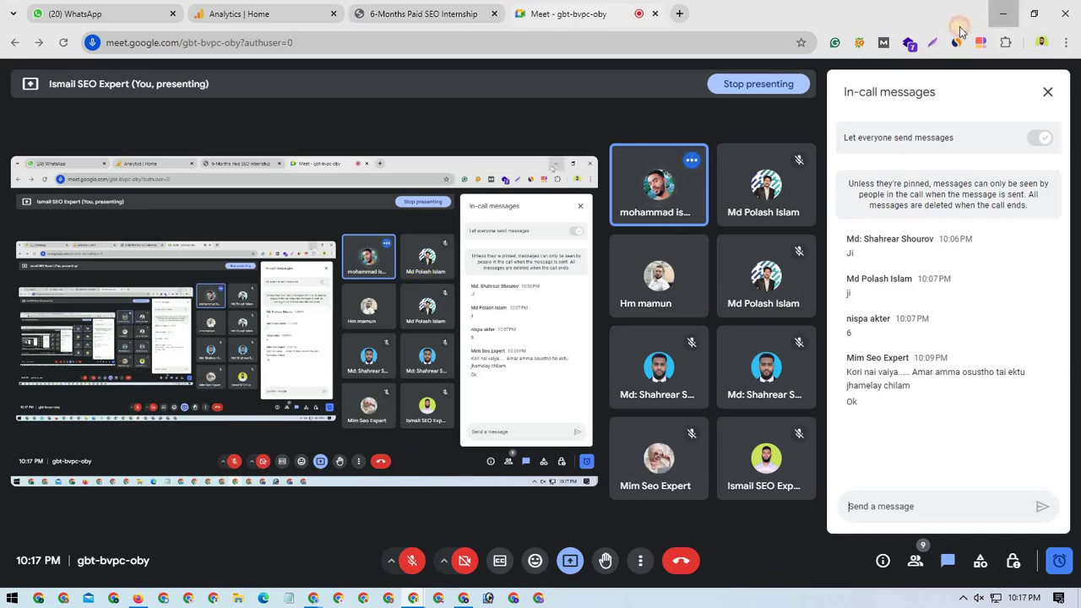
pyautogui.click(1002, 13)
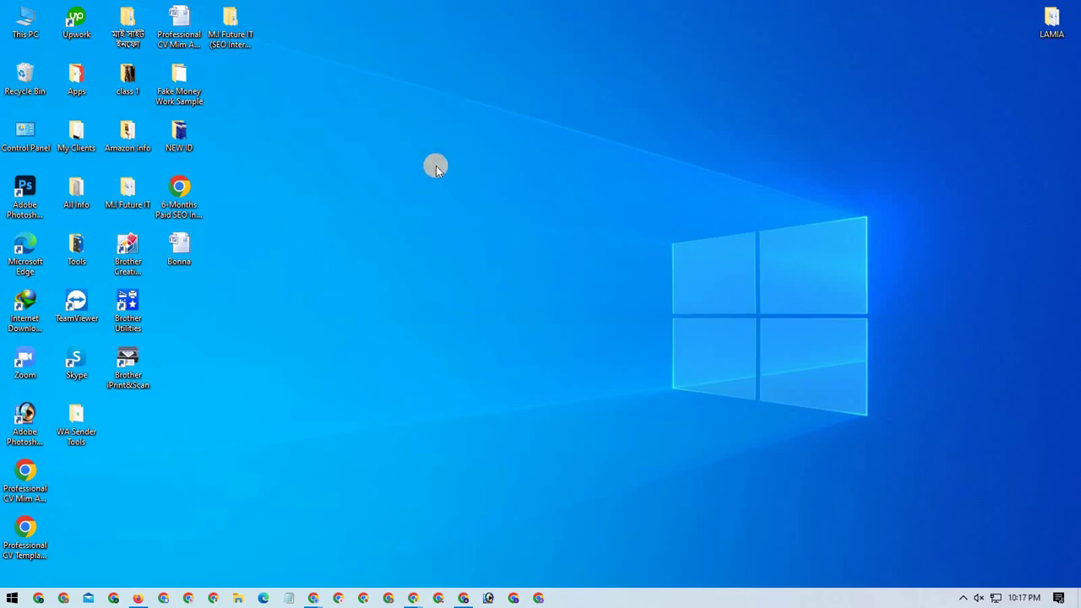
pyautogui.press('Print')
pyautogui.moveTo(246, 0); pyautogui.dragTo(987, 558)
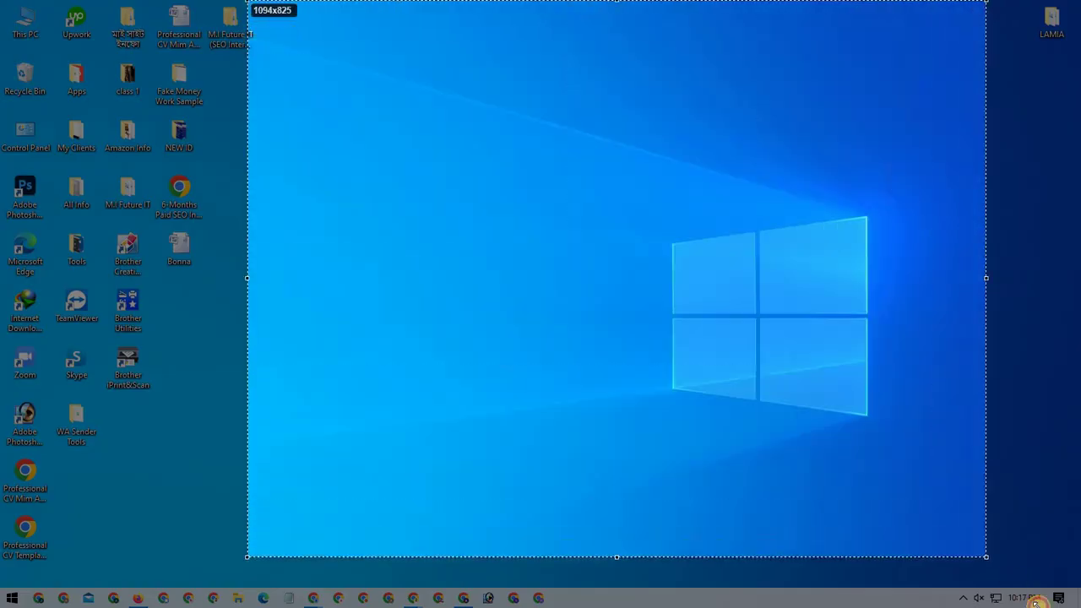
pyautogui.moveTo(1037, 601)
pyautogui.mouseDown()
pyautogui.moveTo(1079, 592)
pyautogui.moveTo(1069, 589)
pyautogui.mouseUp()
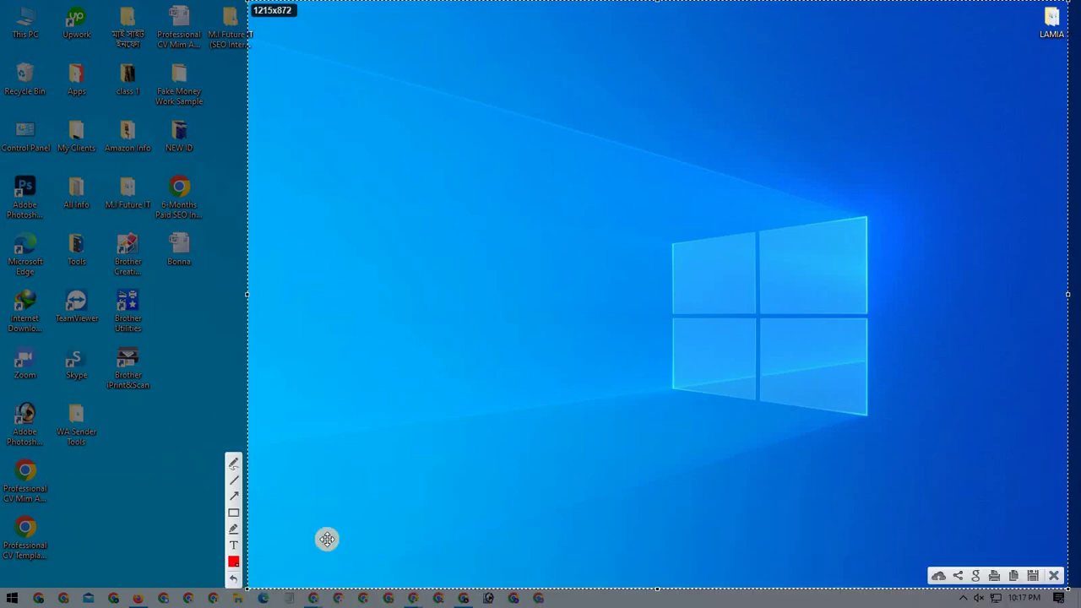
# Draw a thick vertical red divider down the screenshot area and a red rectangle near the top of each half
pyautogui.click(234, 512)
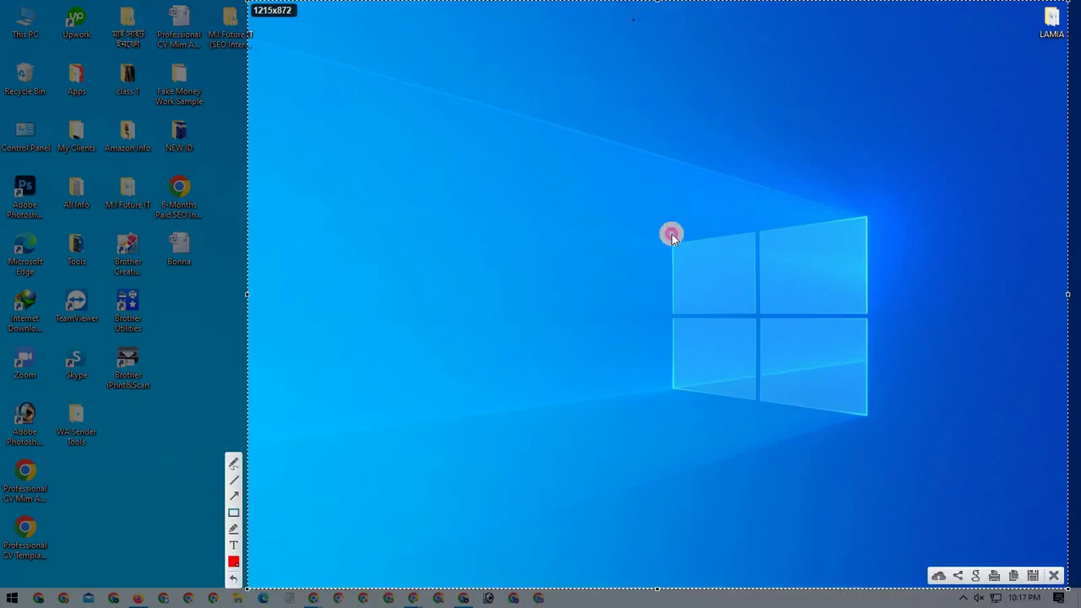
pyautogui.moveTo(633, 19); pyautogui.dragTo(626, 568)
pyautogui.moveTo(342, 72); pyautogui.dragTo(439, 124)
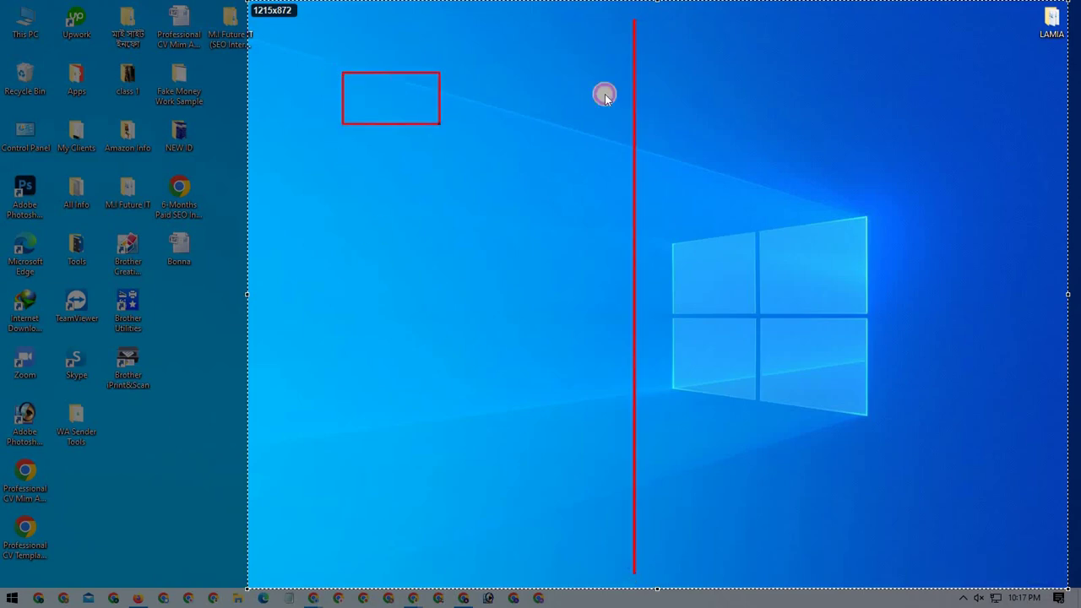
pyautogui.moveTo(770, 68); pyautogui.dragTo(869, 149)
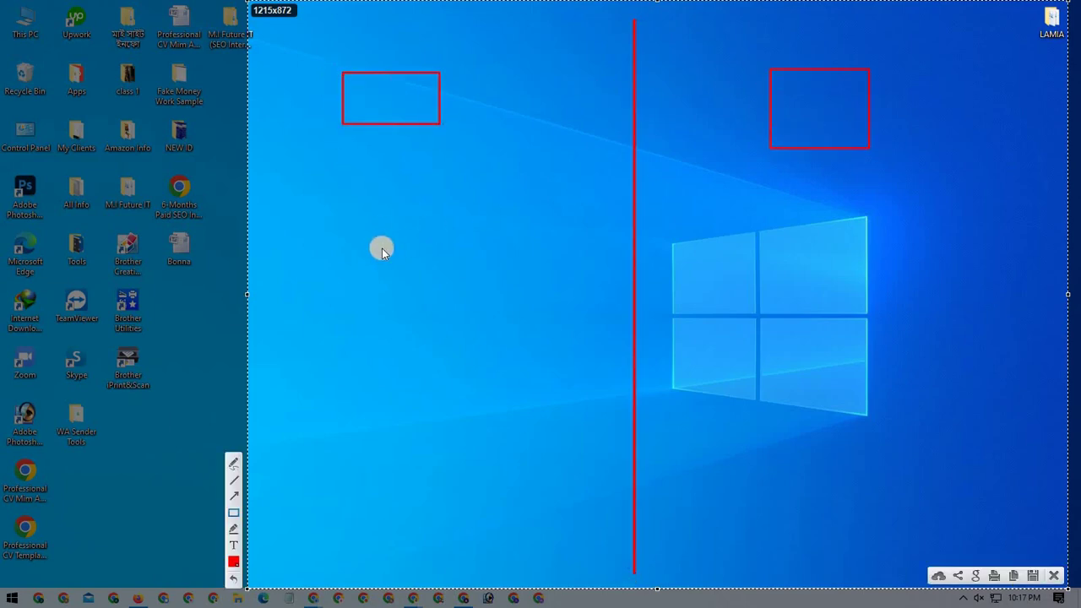
# Draw three narrow red rectangles down the left half and a wider one near the lower part of the divider
pyautogui.moveTo(309, 220); pyautogui.dragTo(321, 243)
pyautogui.moveTo(302, 288); pyautogui.dragTo(328, 388)
pyautogui.moveTo(310, 435); pyautogui.dragTo(342, 541)
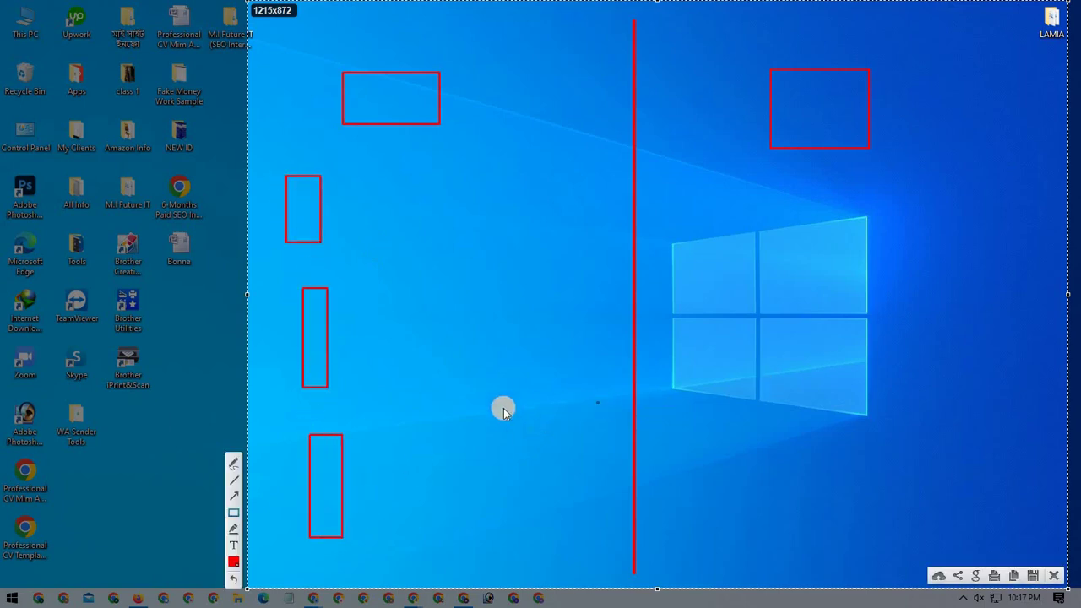
pyautogui.moveTo(512, 407)
pyautogui.mouseDown()
pyautogui.moveTo(555, 491)
pyautogui.moveTo(576, 489)
pyautogui.mouseUp()
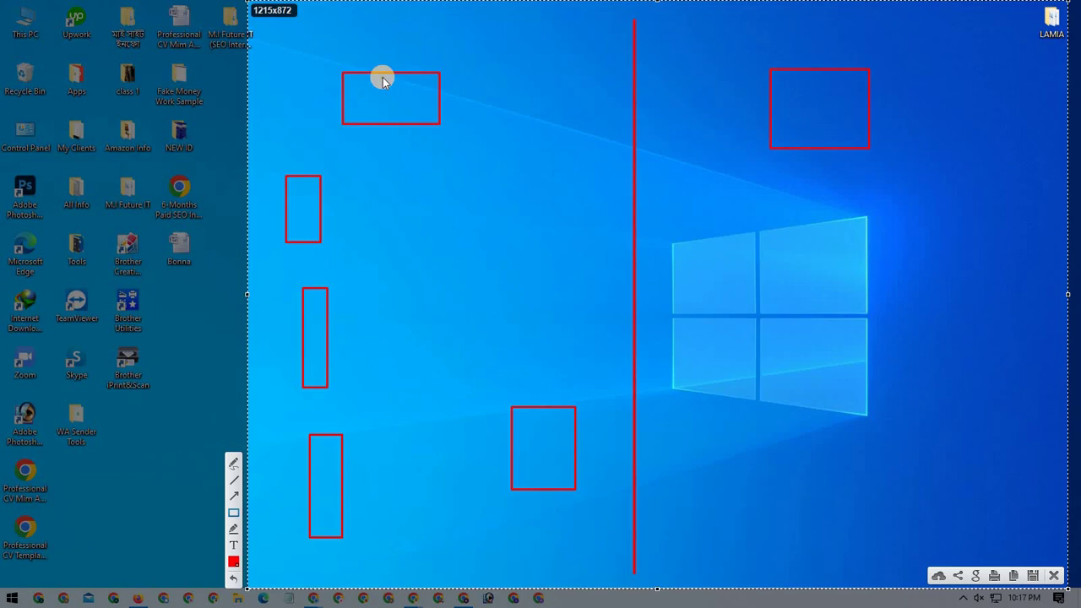
# Undo the extra mark drawn in the right half's rectangle and discard the annotated screenshot without saving
pyautogui.click(770, 107)
pyautogui.moveTo(781, 108)
pyautogui.mouseDown()
pyautogui.moveTo(833, 106)
pyautogui.moveTo(816, 135)
pyautogui.mouseUp()
pyautogui.hotkey('ctrl', 'z')
pyautogui.click(1054, 575)
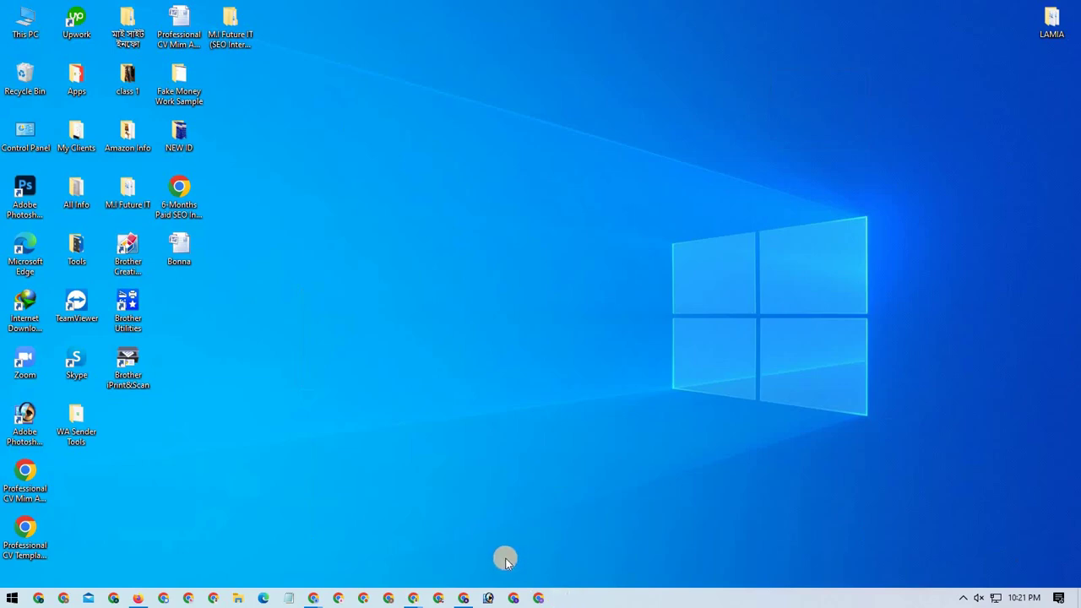
# Switch back to the Google Meet browser window and open a new incognito window
pyautogui.moveTo(413, 596)
pyautogui.click(379, 541)
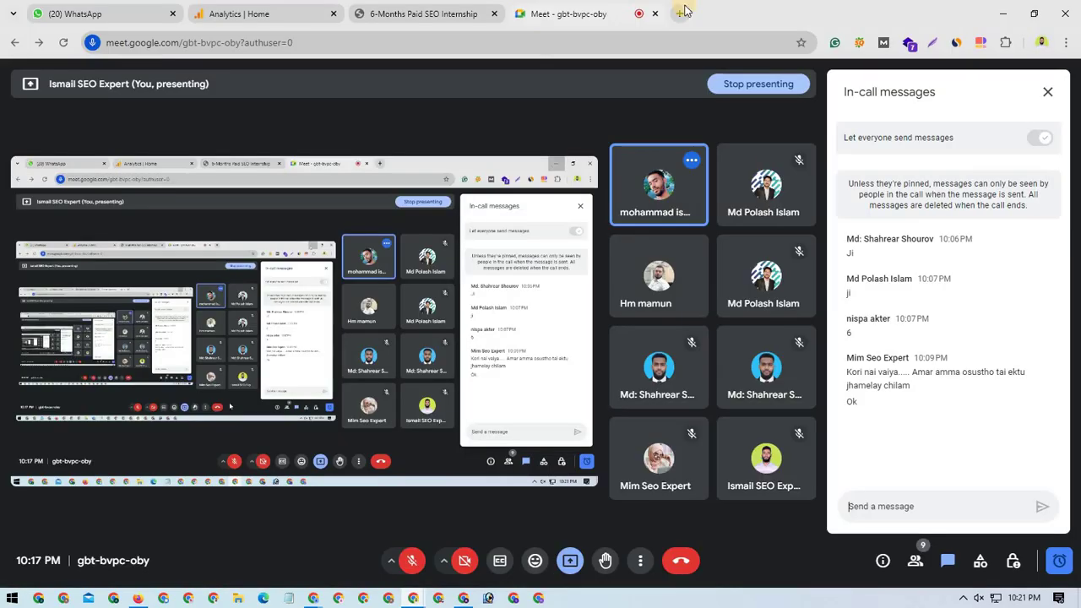
pyautogui.click(1066, 42)
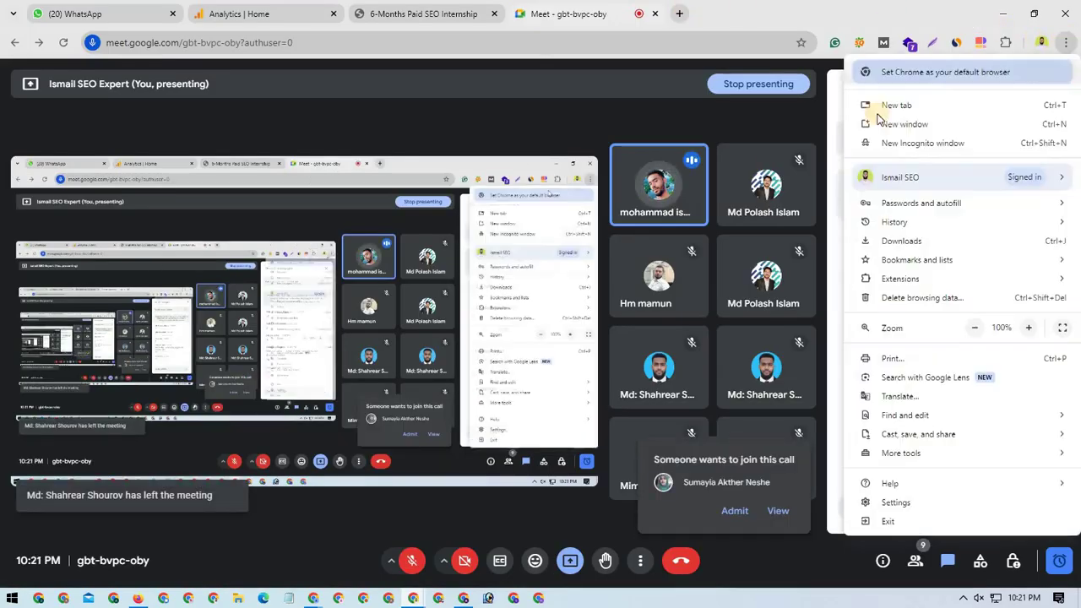
pyautogui.click(906, 146)
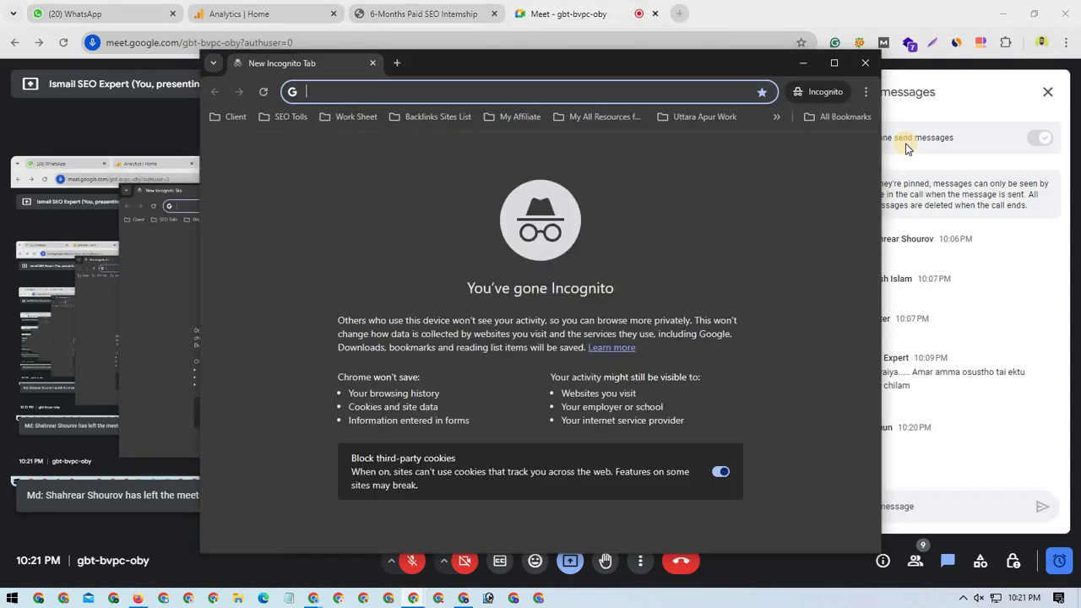
# Load fiverr.com in the incognito window and maximize the window
pyautogui.write('fiverr')
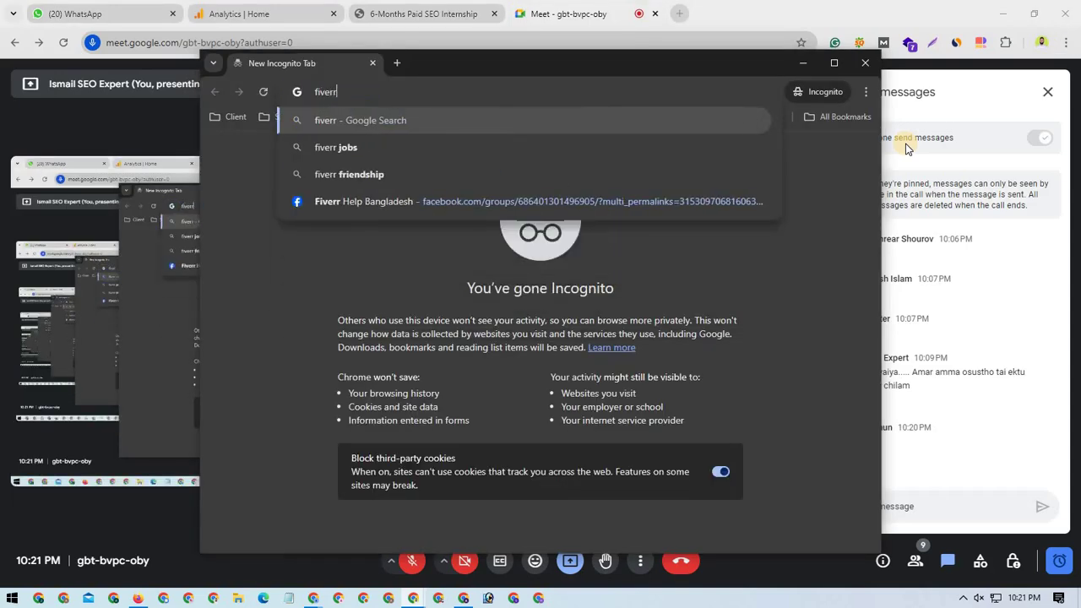
pyautogui.write('.com')
pyautogui.press('Return')
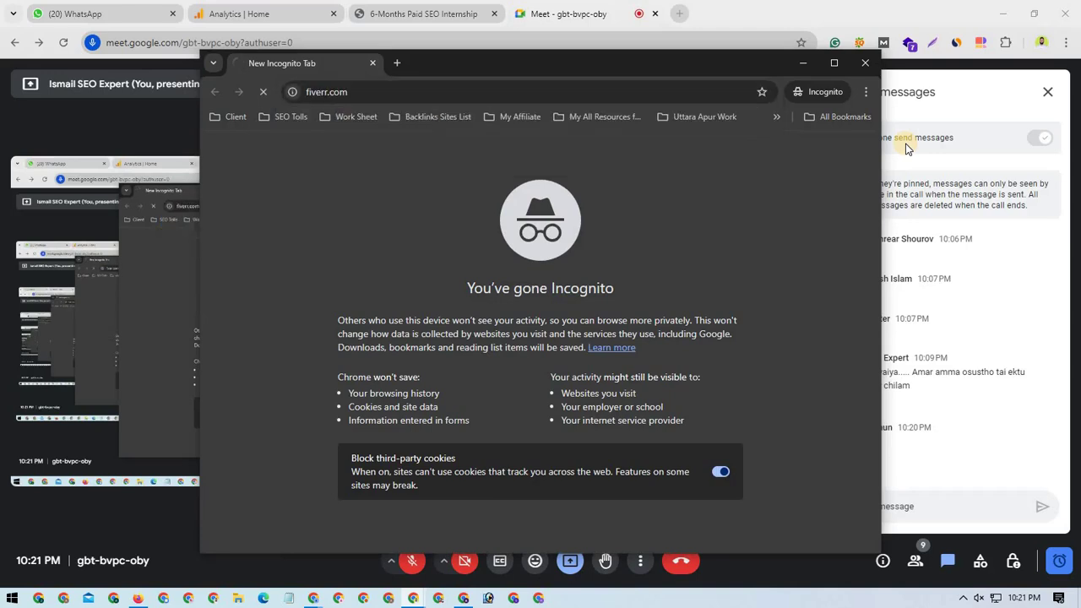
pyautogui.press('super+Up')
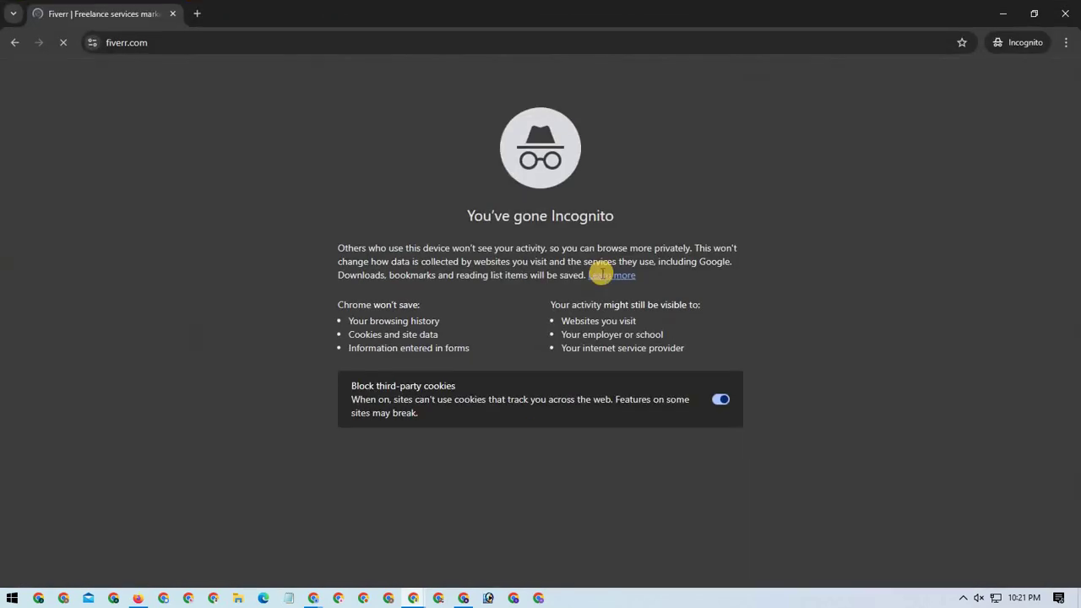
# Search Fiverr for the suggested term "keyword research" and dismiss the account creation dialog
pyautogui.click(406, 377)
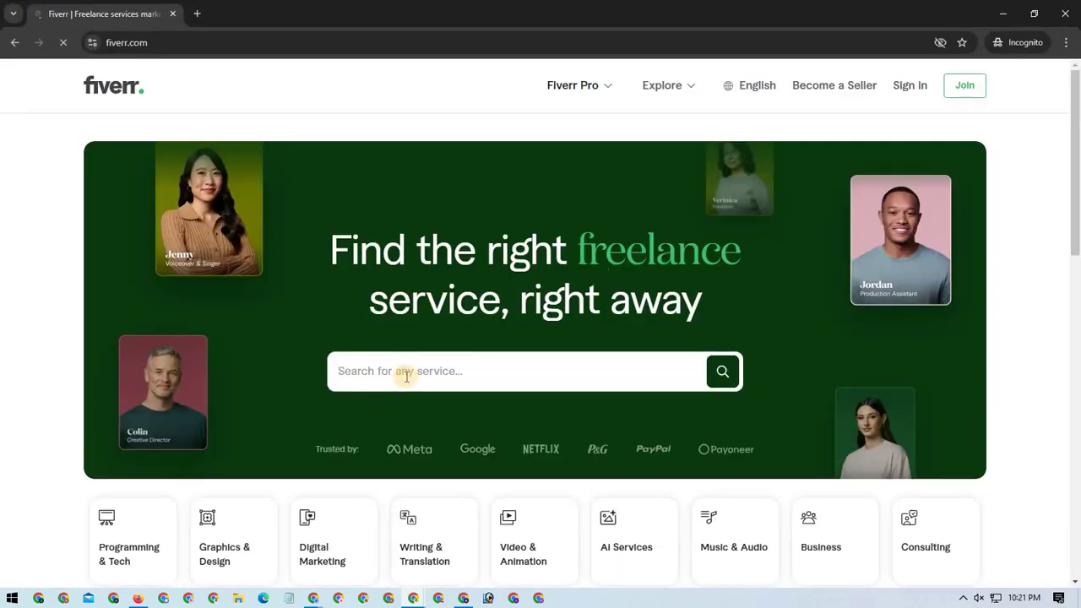
pyautogui.write('keyword')
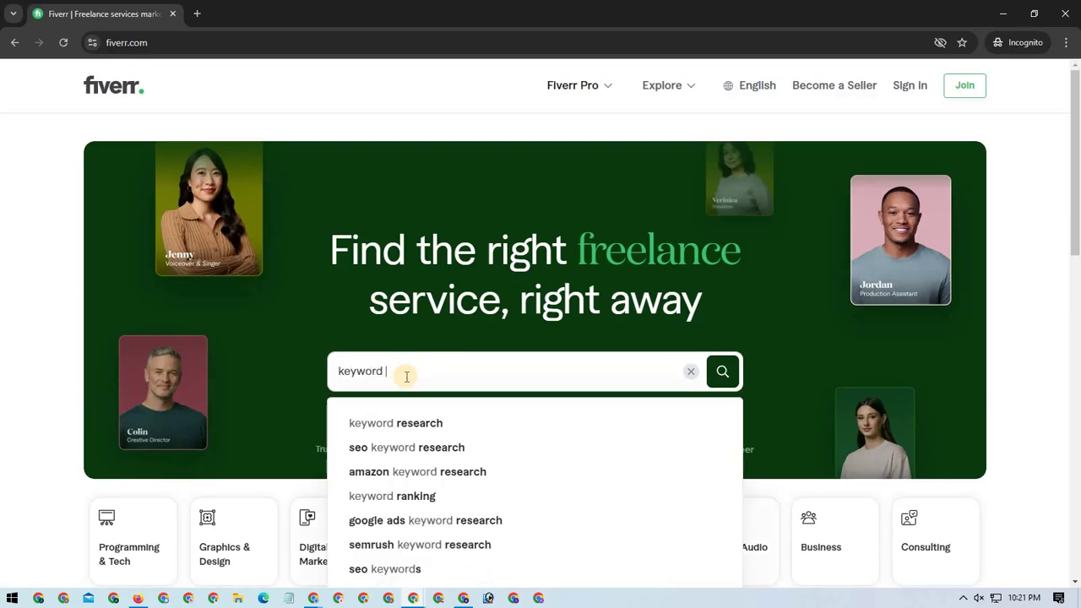
pyautogui.click(411, 422)
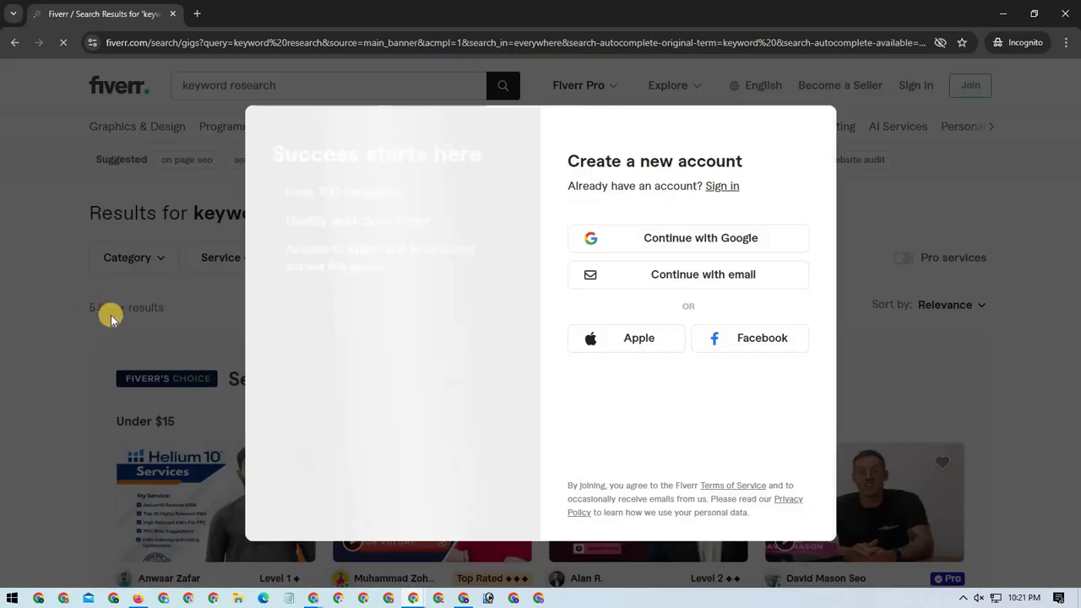
pyautogui.click(41, 290)
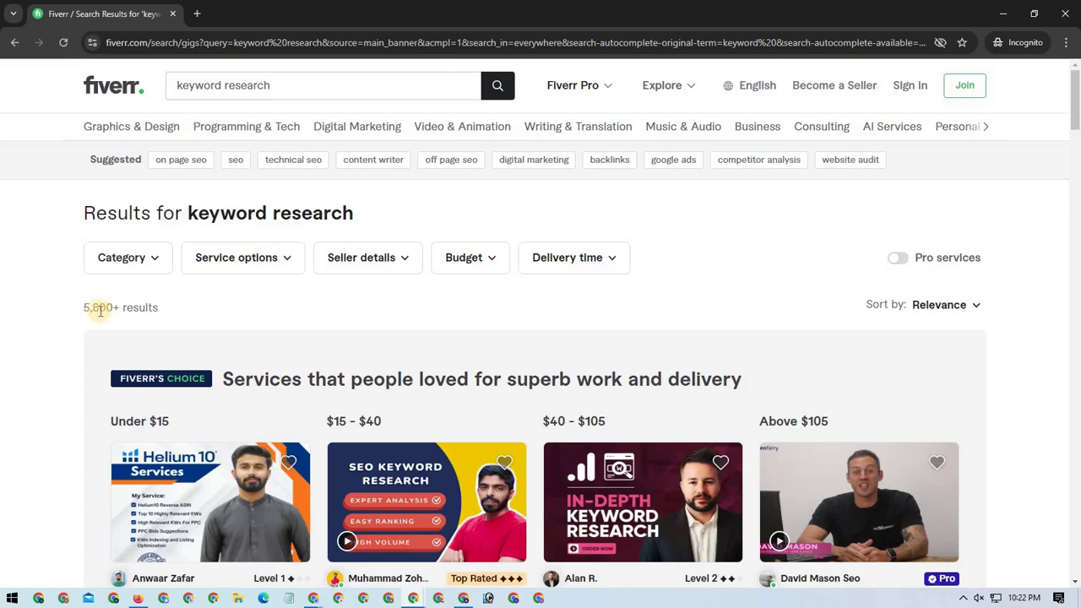
# Examine the keyword research gigs, their ratings and prices, and the number of competing results
pyautogui.scroll(-2, 75, 316)
pyautogui.scroll(2, 61, 323)
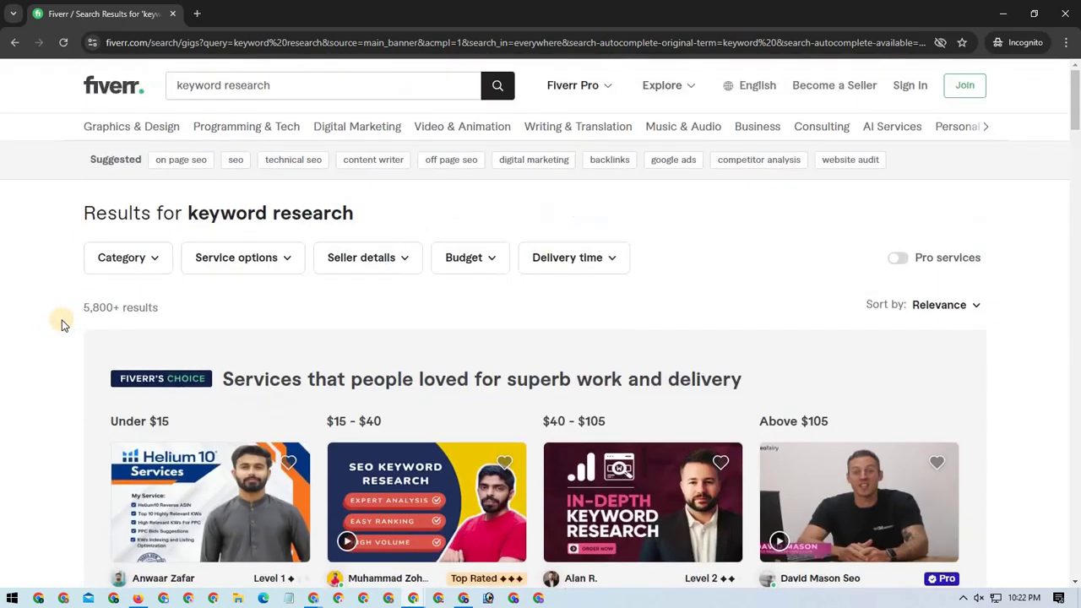
pyautogui.scroll(-4, 63, 321)
pyautogui.scroll(-3, 59, 330)
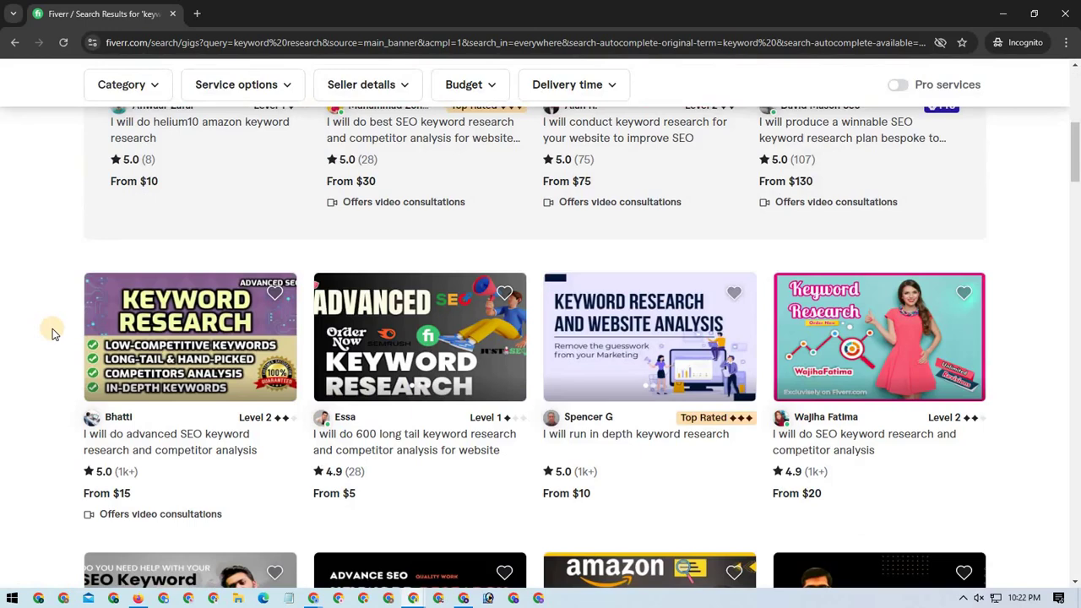
pyautogui.scroll(-2, 52, 329)
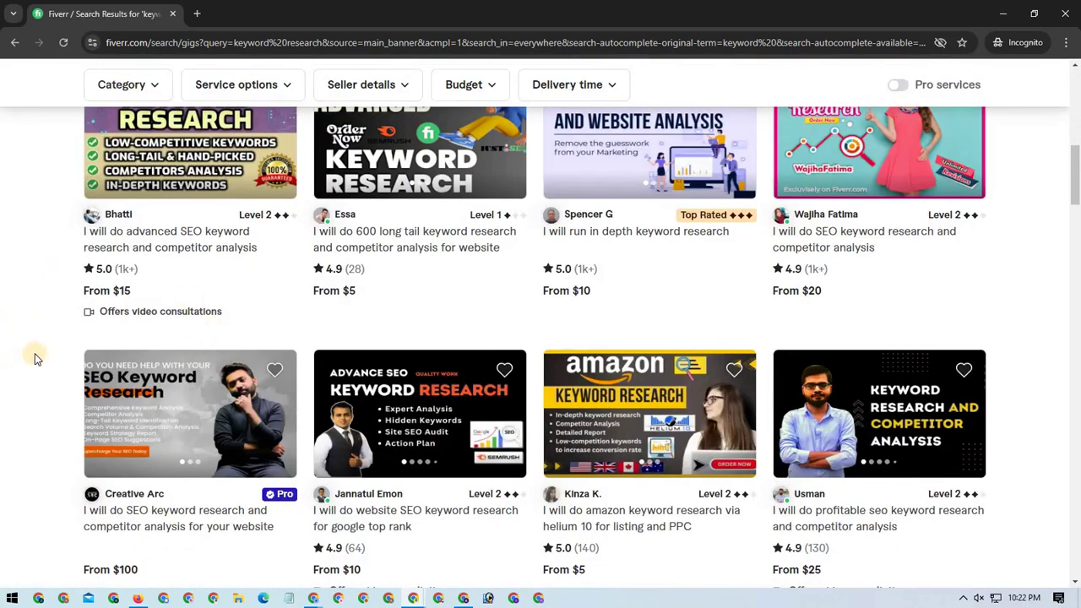
pyautogui.scroll(4, 32, 358)
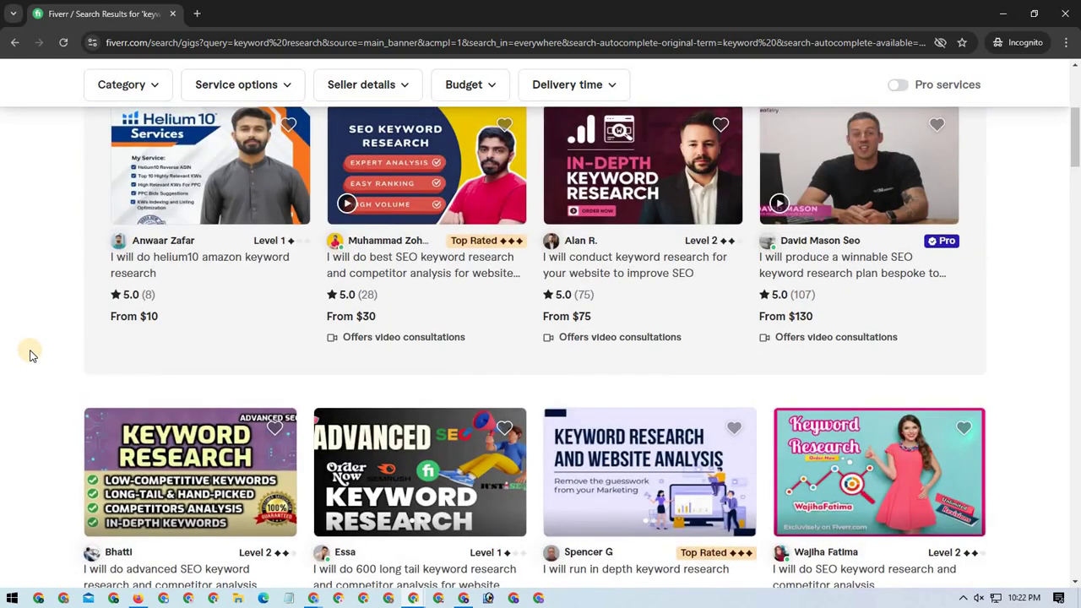
pyautogui.scroll(3, 30, 355)
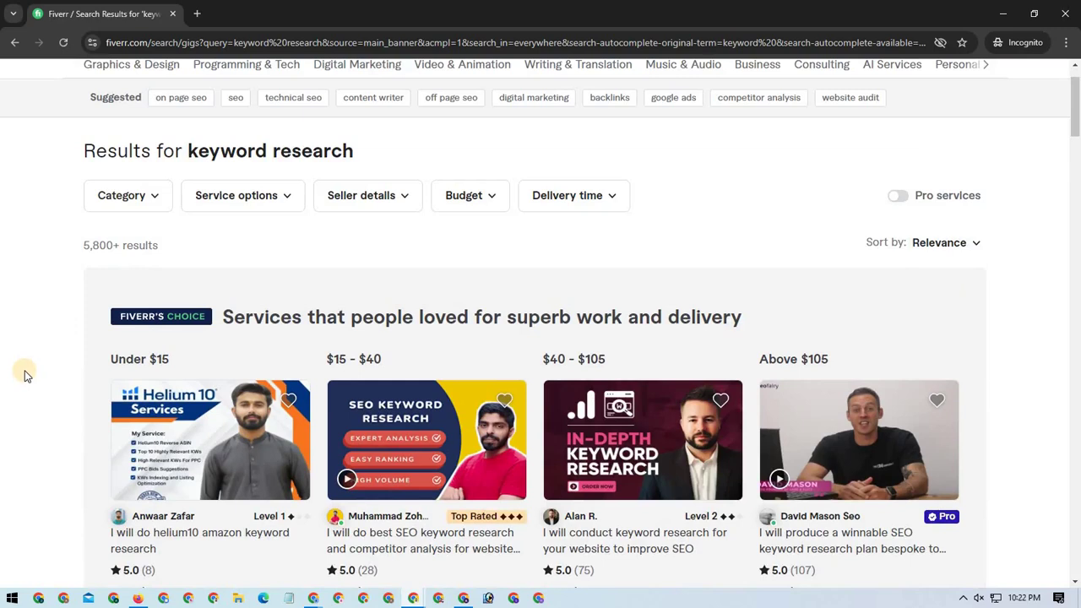
pyautogui.scroll(1, 28, 374)
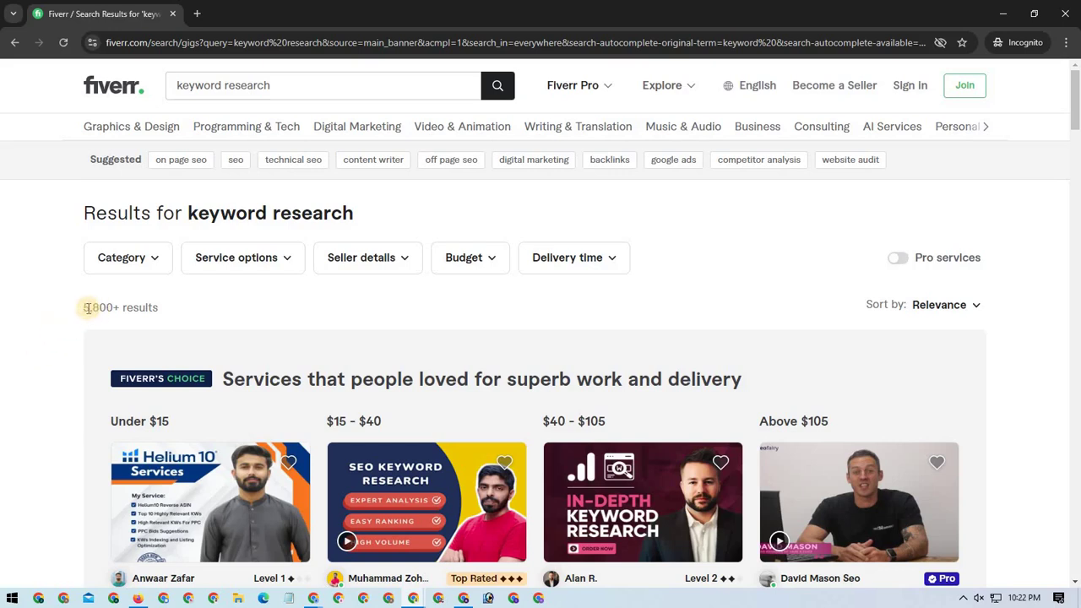
pyautogui.moveTo(82, 309)
pyautogui.mouseDown()
pyautogui.moveTo(103, 307)
pyautogui.moveTo(79, 317)
pyautogui.mouseUp()
pyautogui.click(98, 307)
# Narrow the Fiverr search to "KGR keyword research" and look over the listed gigs
pyautogui.click(178, 86)
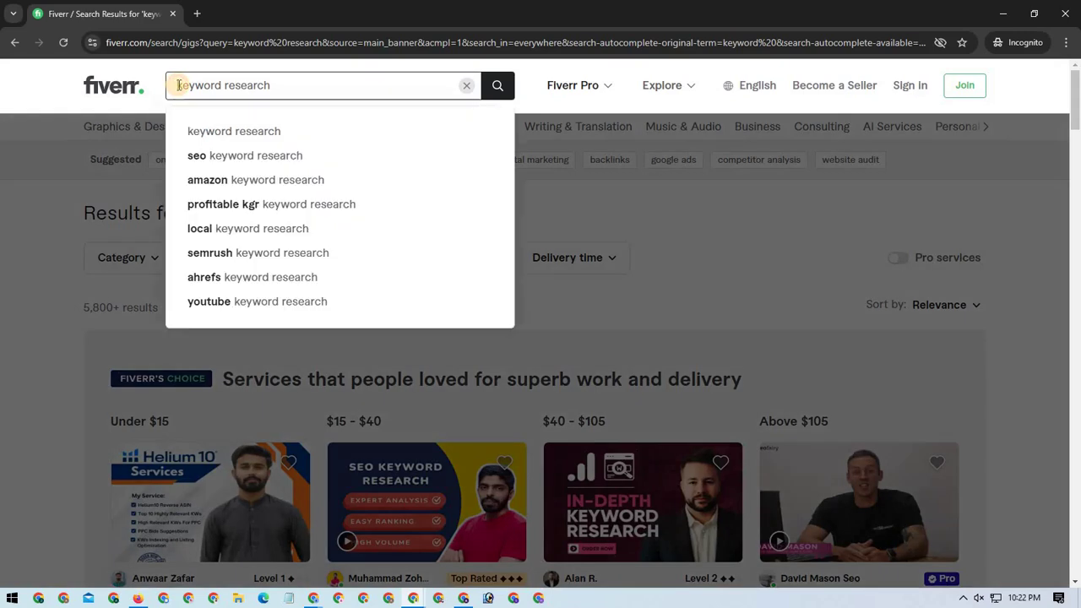
pyautogui.write('KGR')
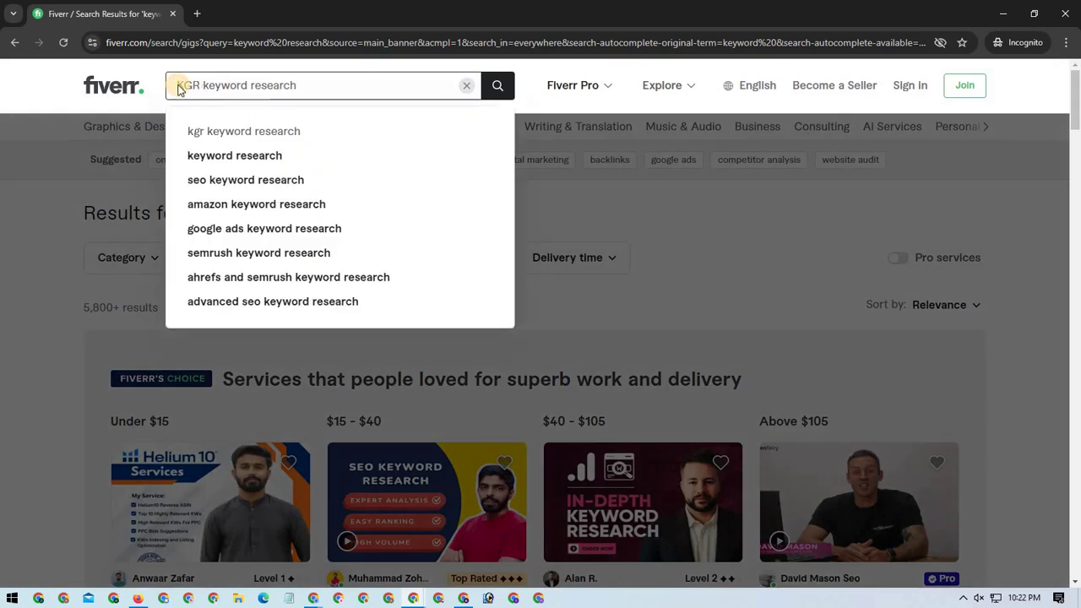
pyautogui.press('Return')
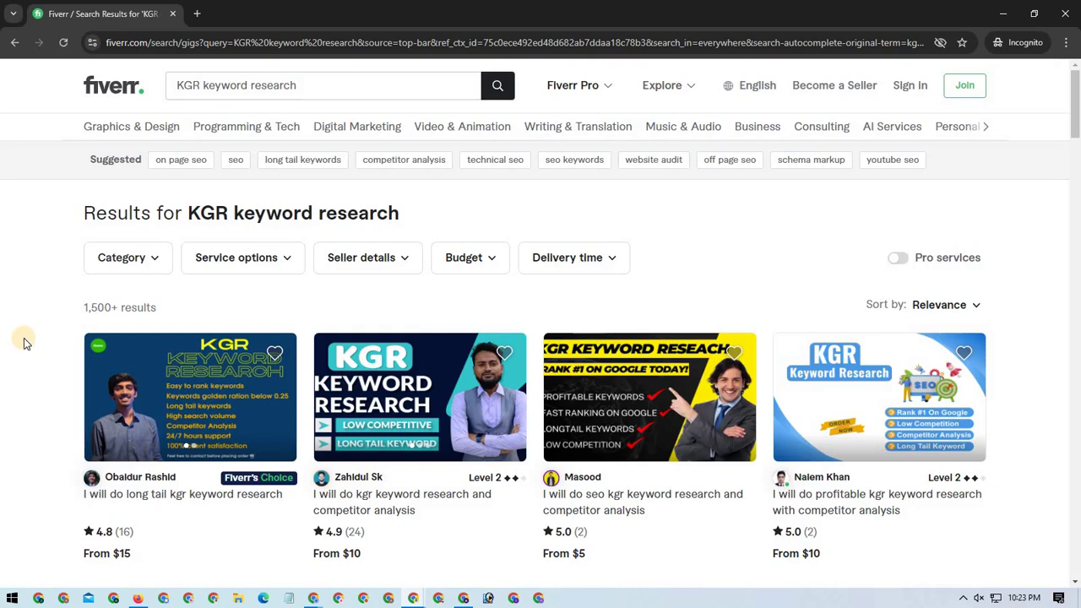
pyautogui.scroll(-3, 24, 343)
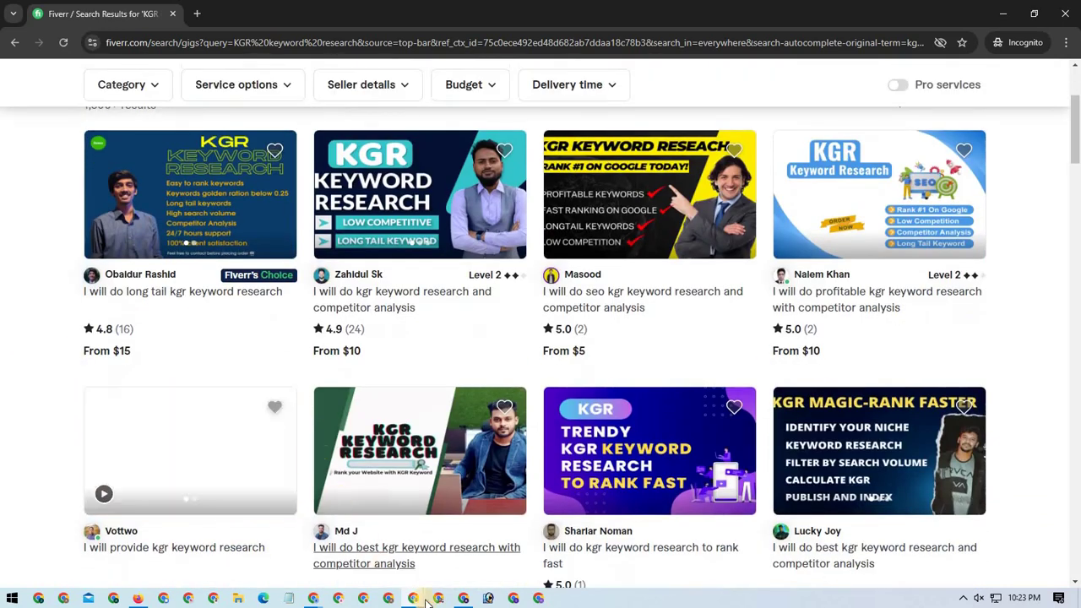
# Switch to the Google Meet window and admit the participant waiting to join the call
pyautogui.moveTo(414, 599)
pyautogui.click(283, 549)
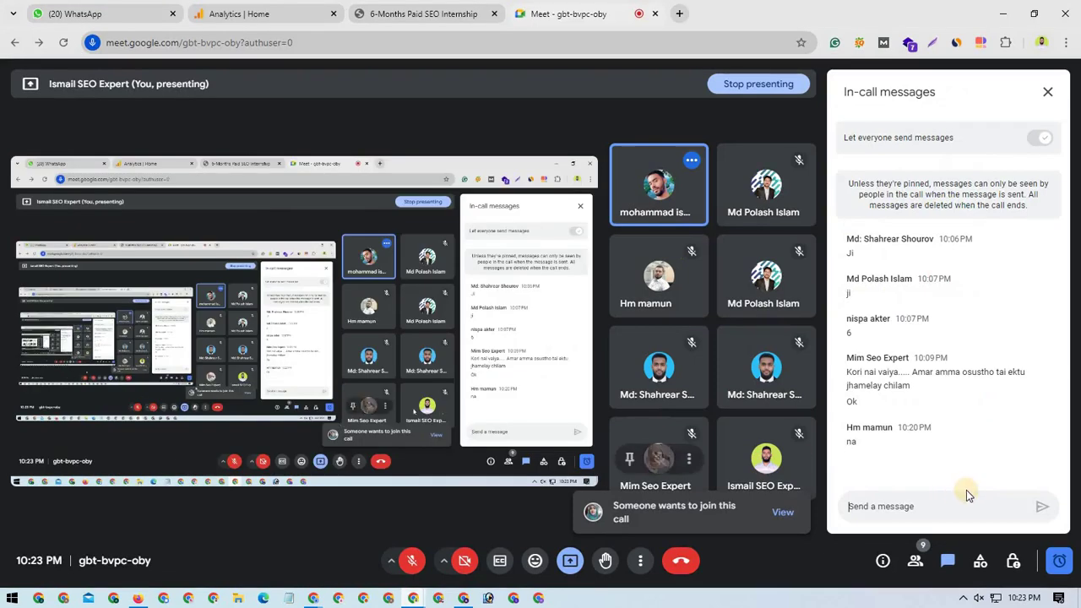
pyautogui.click(783, 512)
pyautogui.click(999, 296)
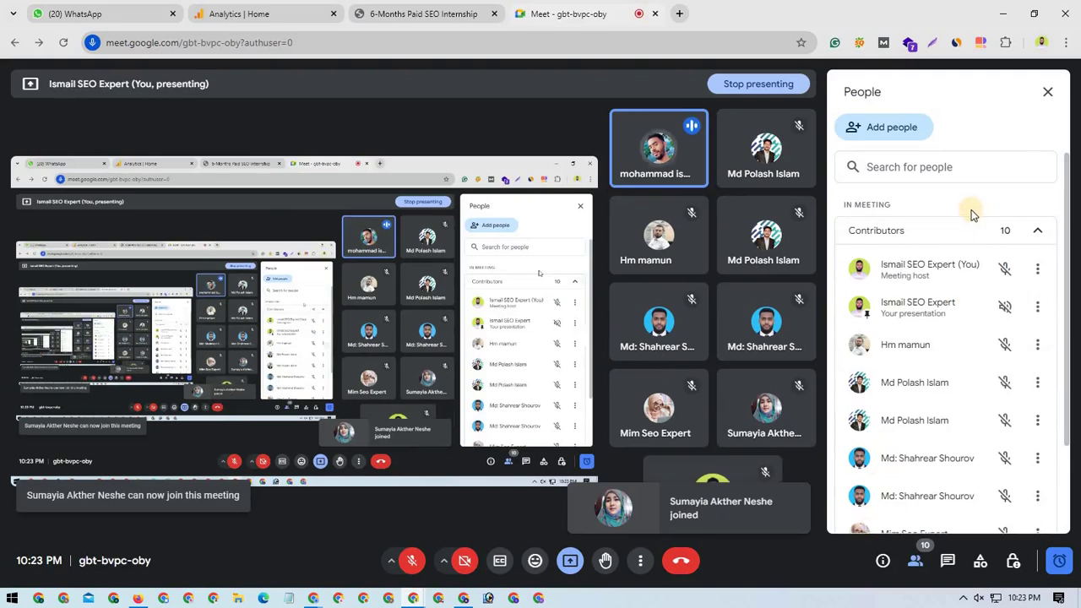
# Replace the participant list with the in-call messages and switch back to the Fiverr results window
pyautogui.click(1047, 91)
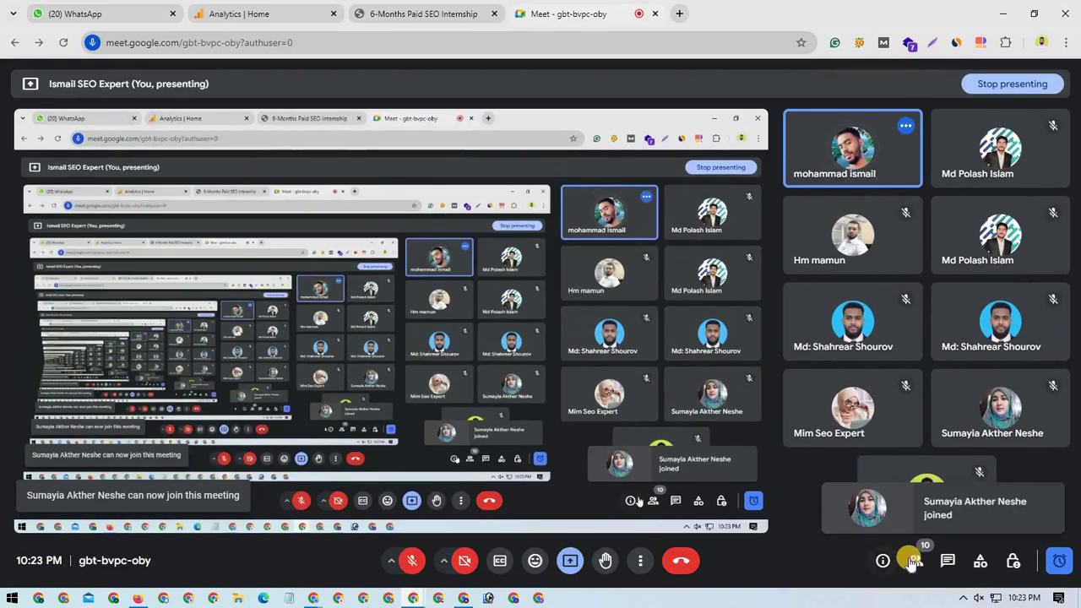
pyautogui.click(947, 561)
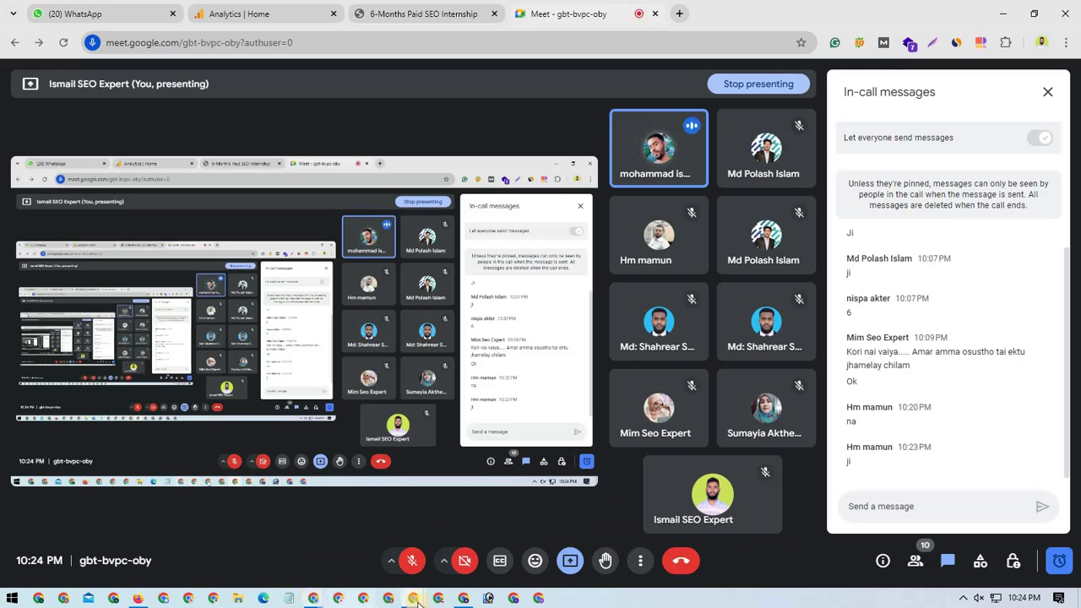
pyautogui.click(507, 541)
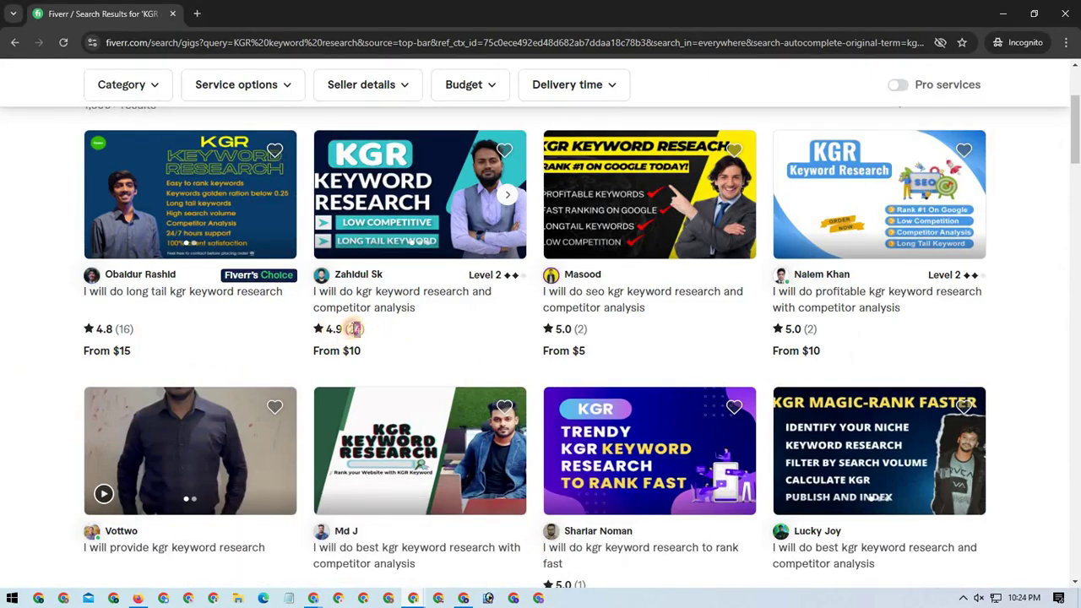
# Examine the review counts, ratings and prices of the KGR keyword research gigs across the first results page
pyautogui.moveTo(345, 328); pyautogui.dragTo(409, 345)
pyautogui.scroll(-3, 409, 344)
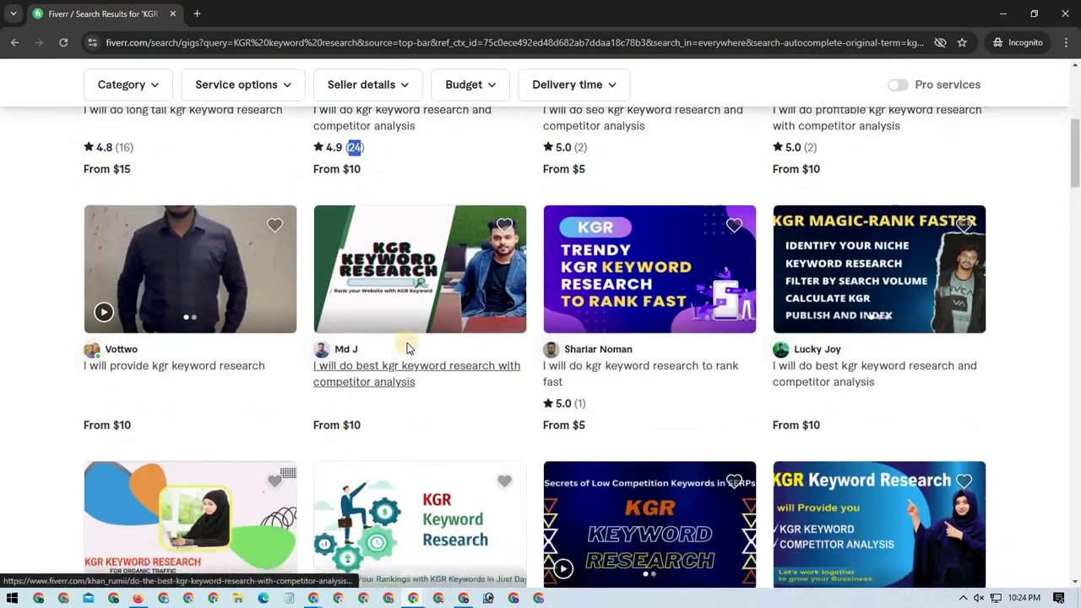
pyautogui.scroll(-3, 603, 362)
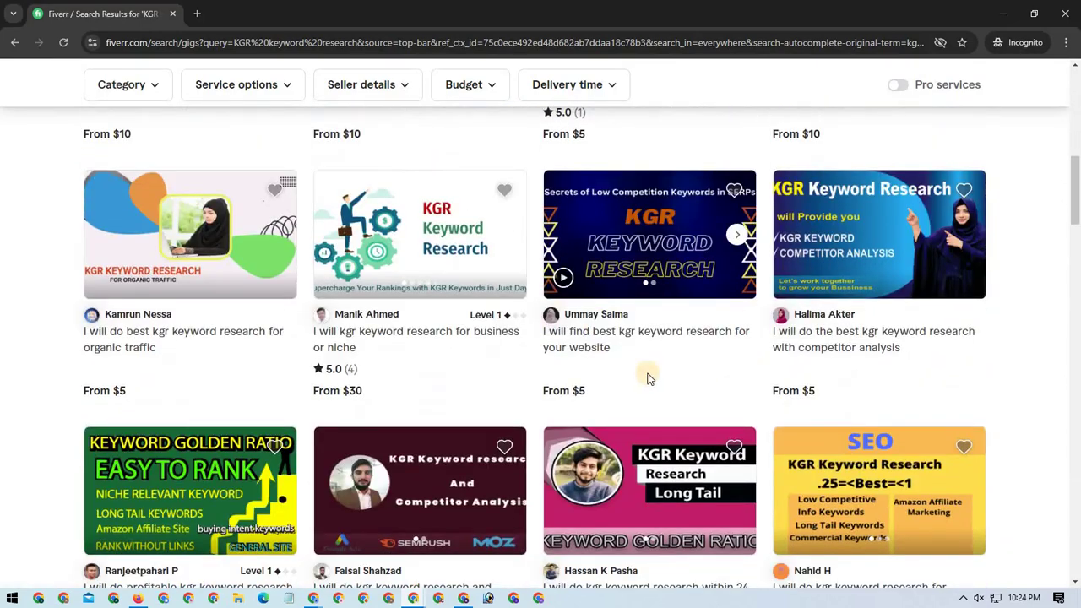
pyautogui.scroll(-3, 364, 391)
pyautogui.scroll(-3, 375, 390)
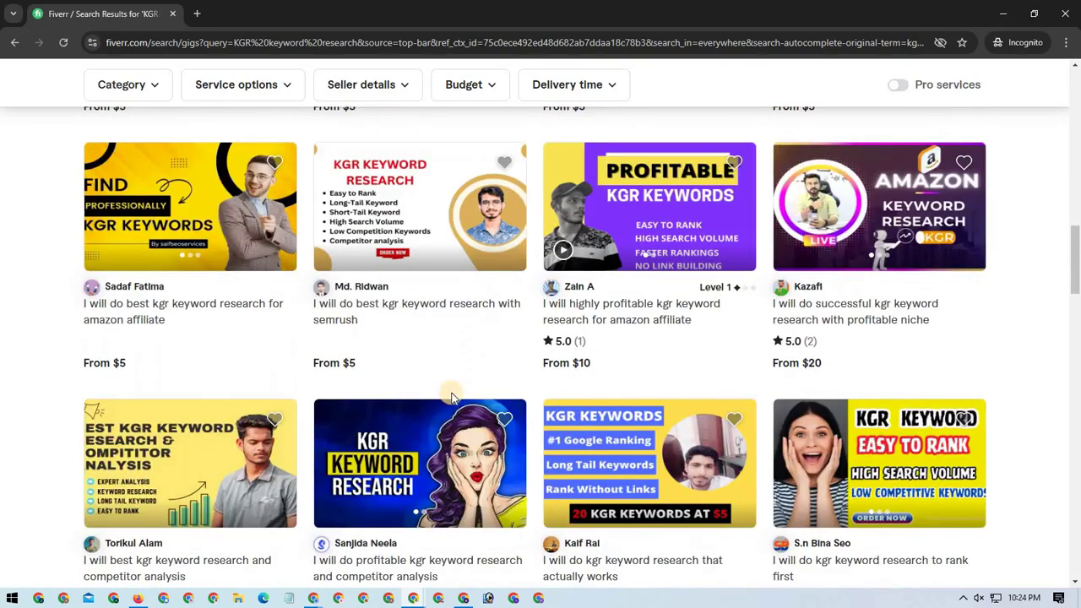
pyautogui.scroll(-3, 411, 386)
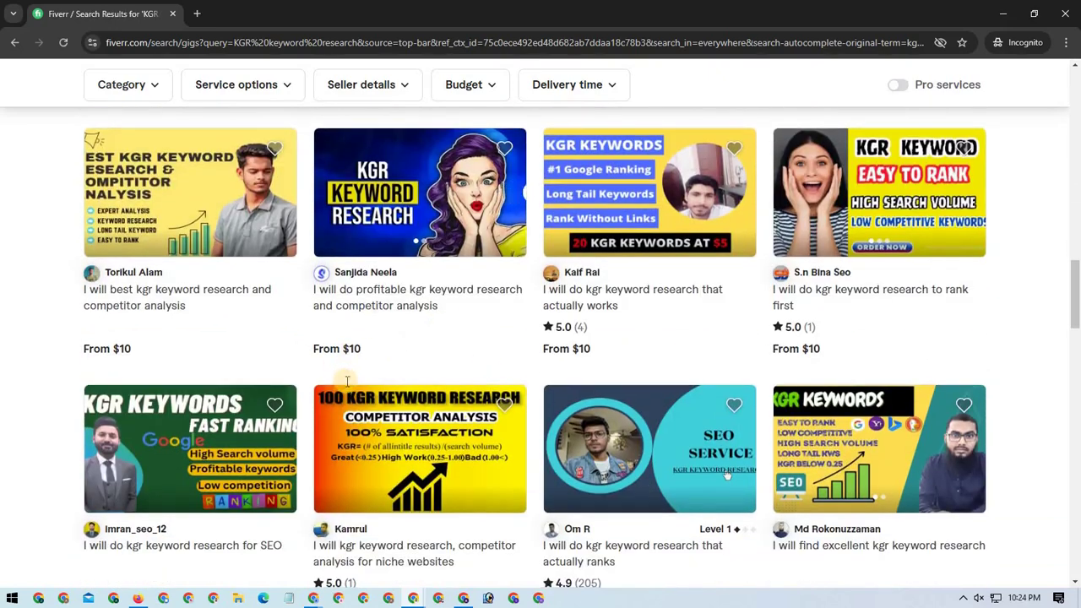
pyautogui.scroll(-3, 346, 381)
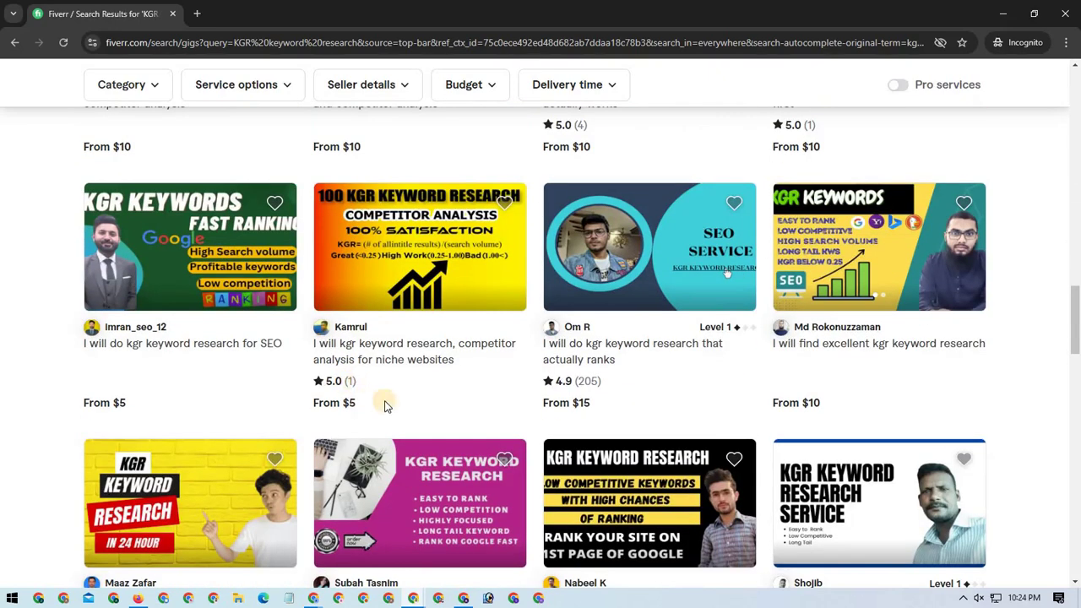
pyautogui.scroll(-8, 406, 349)
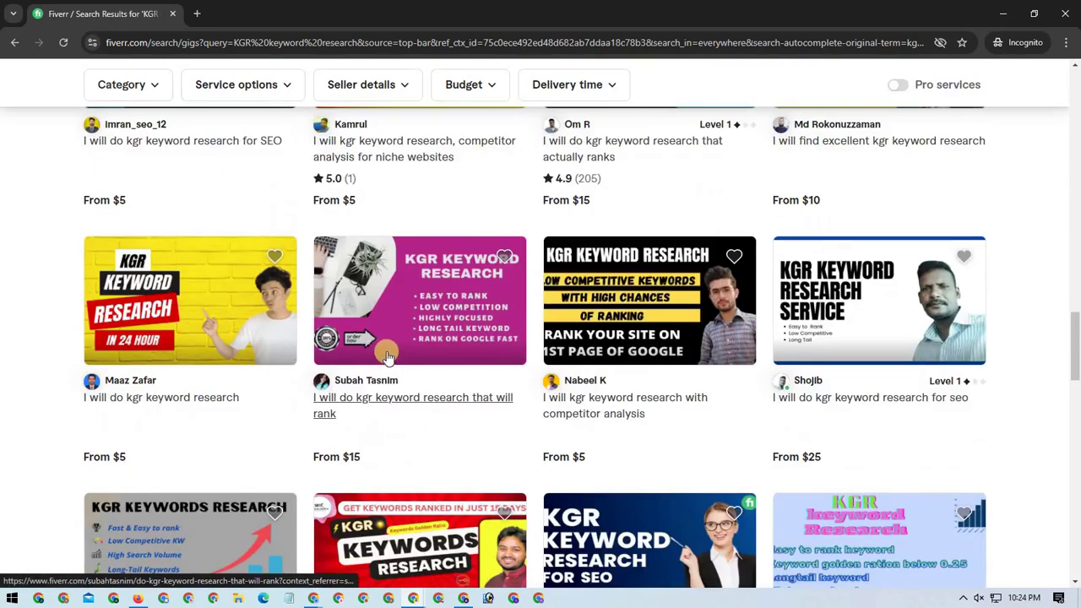
pyautogui.scroll(-1, 384, 342)
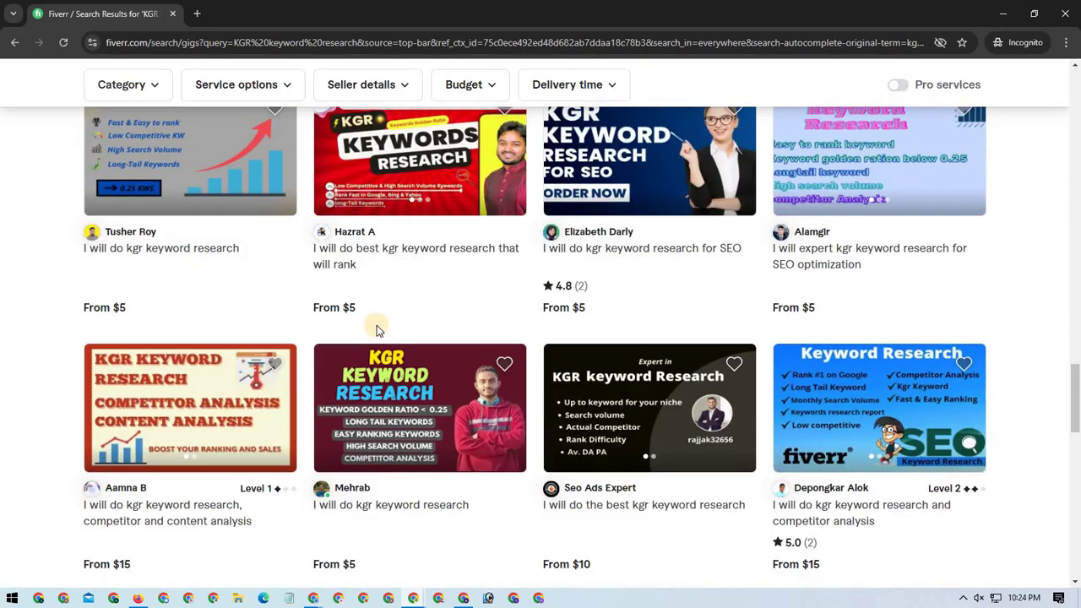
pyautogui.scroll(-5, 377, 325)
pyautogui.scroll(-6, 377, 325)
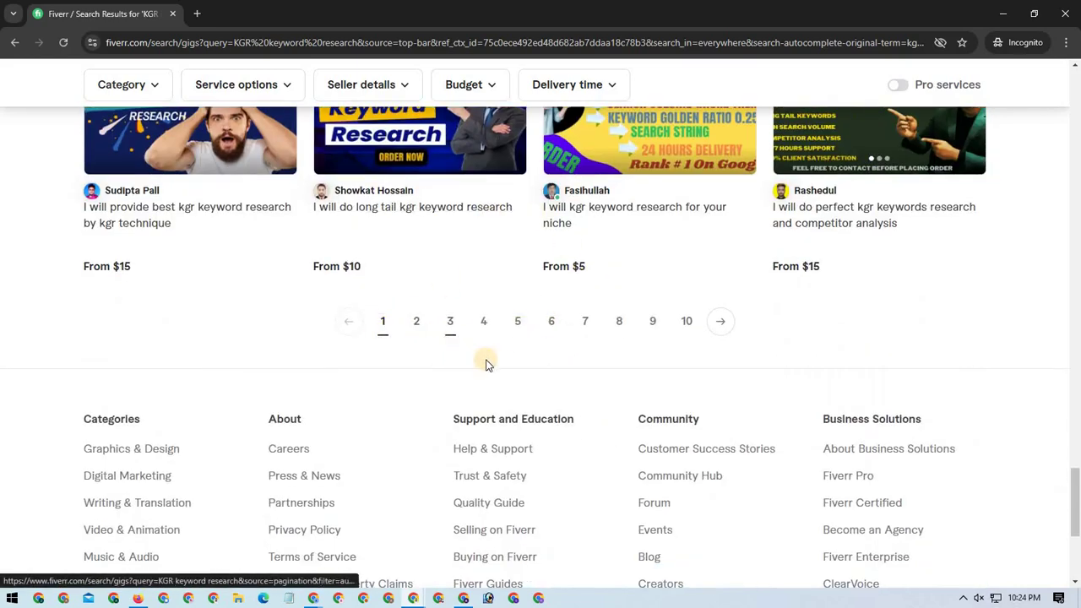
pyautogui.scroll(3, 448, 389)
pyautogui.scroll(15, 482, 393)
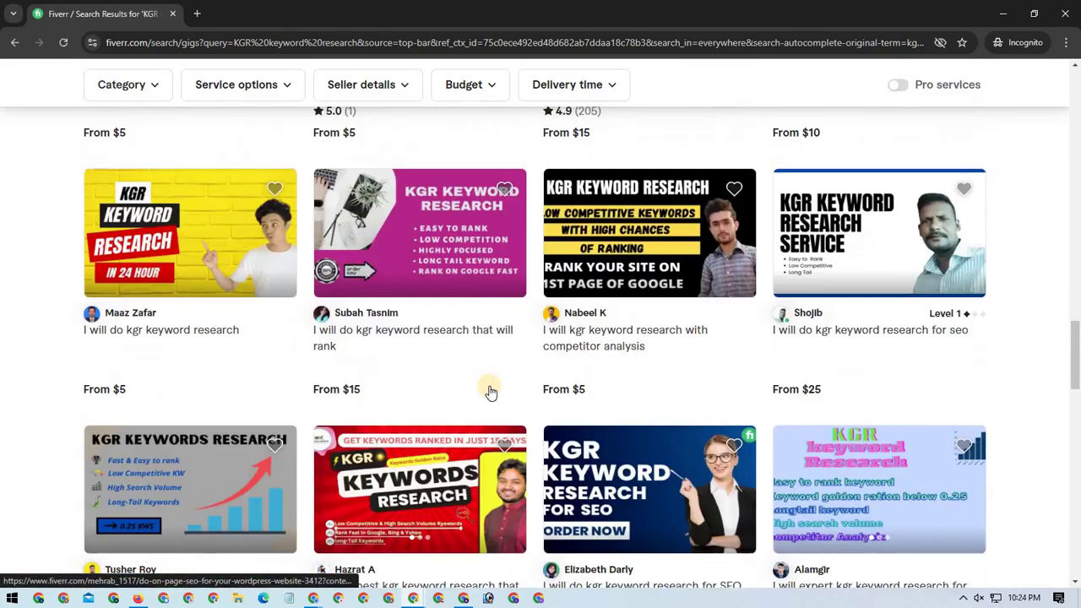
pyautogui.scroll(10, 488, 388)
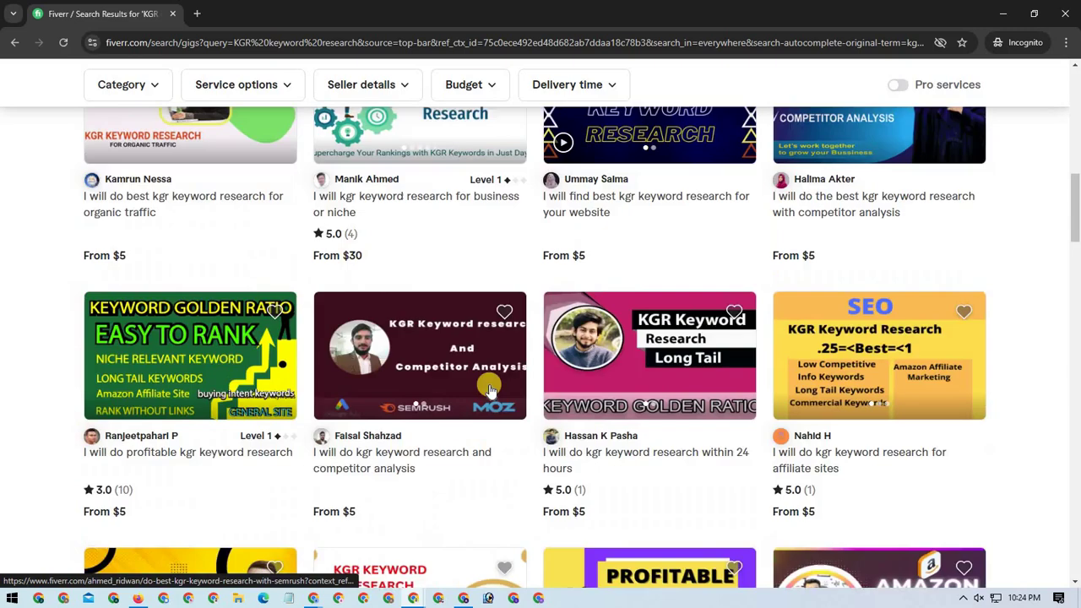
pyautogui.scroll(4, 483, 382)
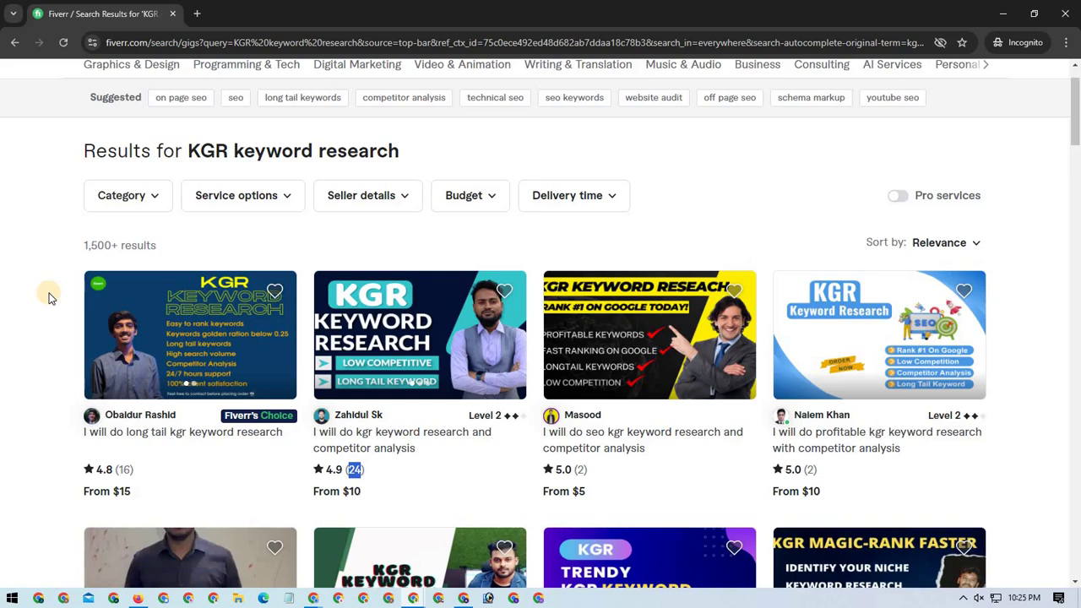
# Switch to the Google Meet browser window, open a new tab, and move the floating meeting window out of the way
pyautogui.click(1003, 14)
pyautogui.click(1003, 13)
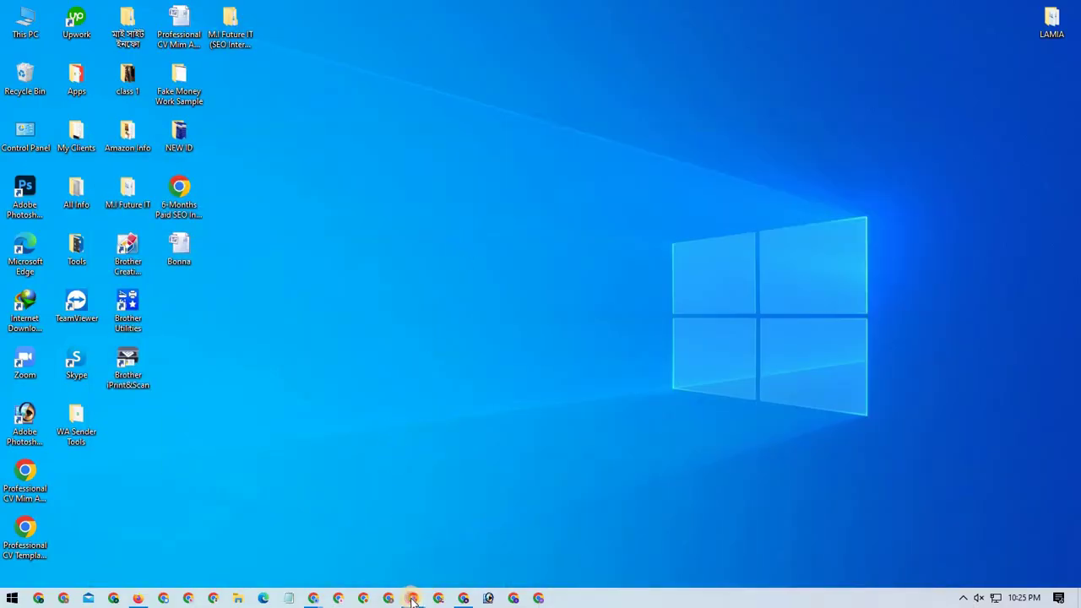
pyautogui.hotkey('alt', 'Tab')
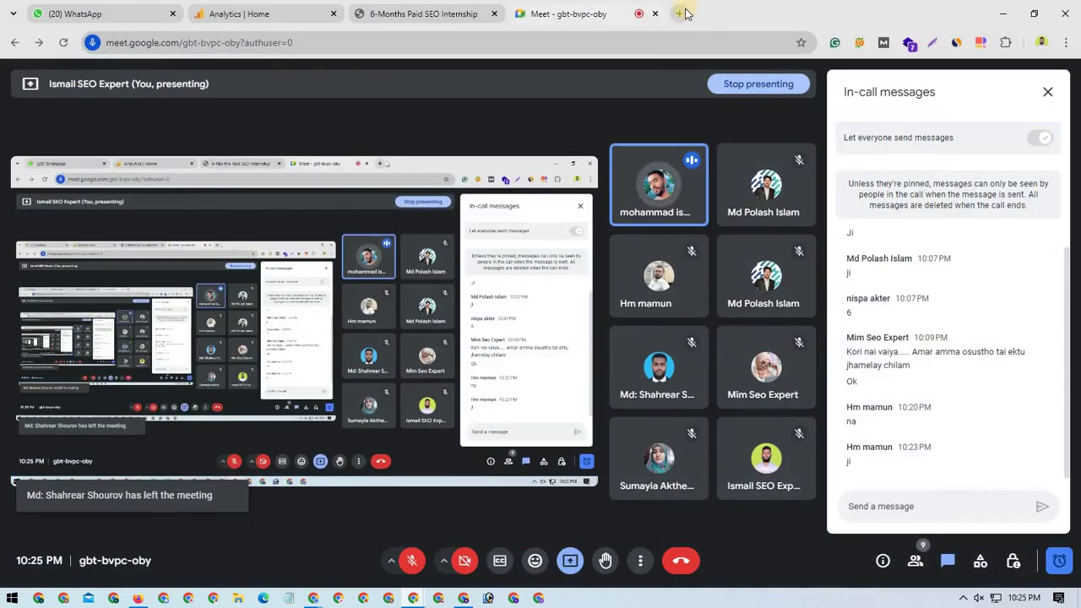
pyautogui.click(691, 14)
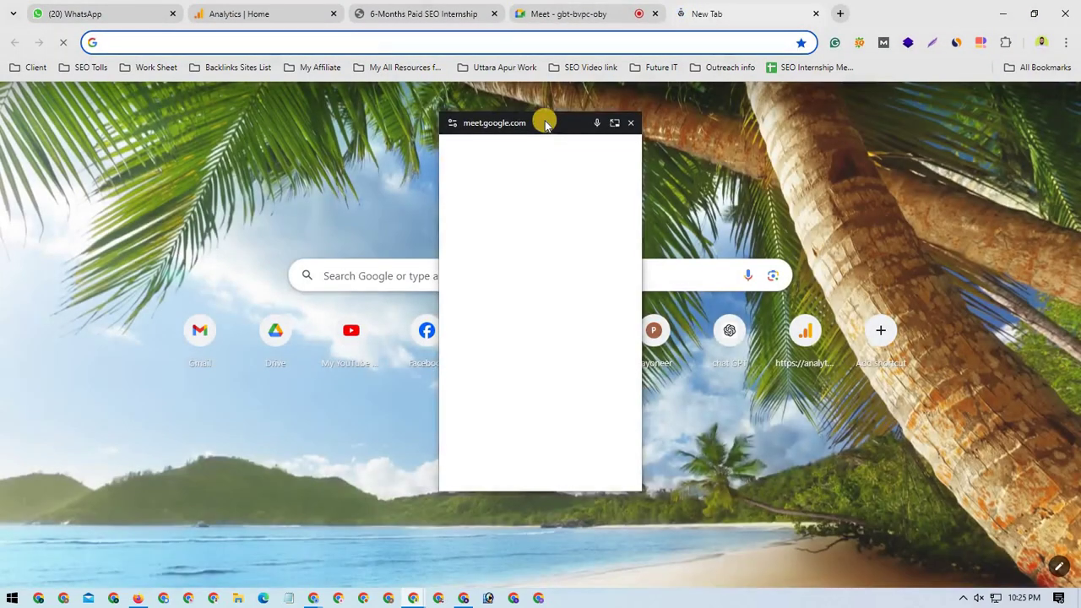
pyautogui.moveTo(545, 118); pyautogui.dragTo(860, 602)
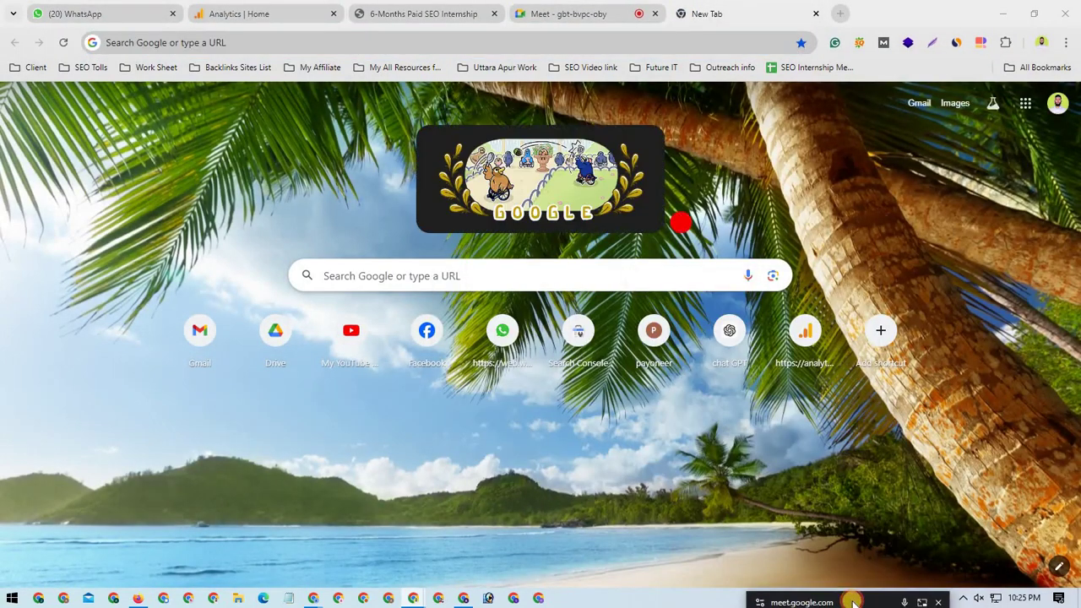
# Search Google for "back pain" and display the number of results
pyautogui.click(143, 44)
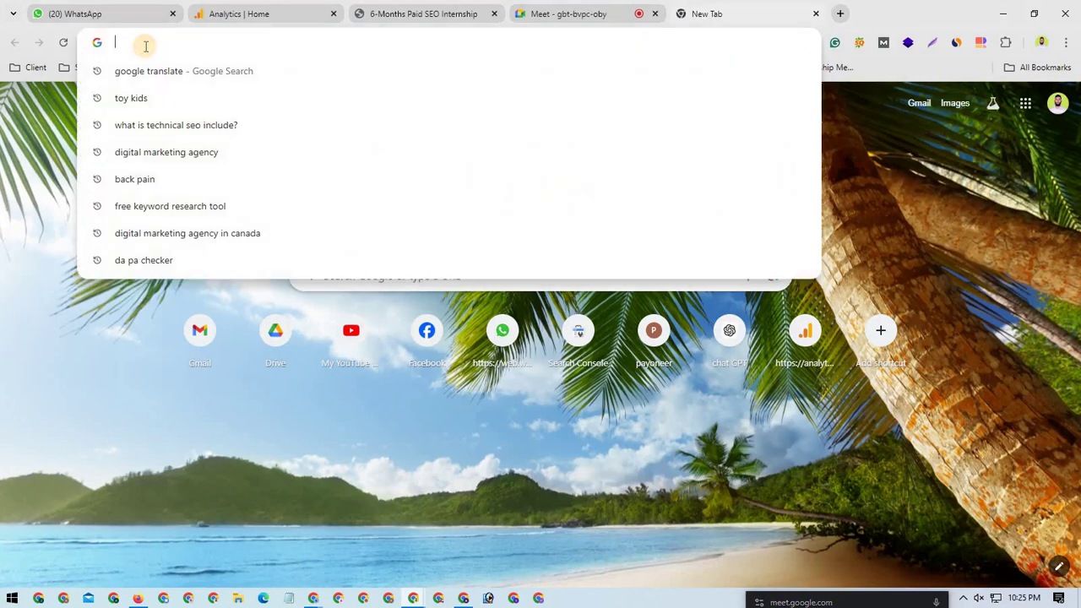
pyautogui.write('back pain')
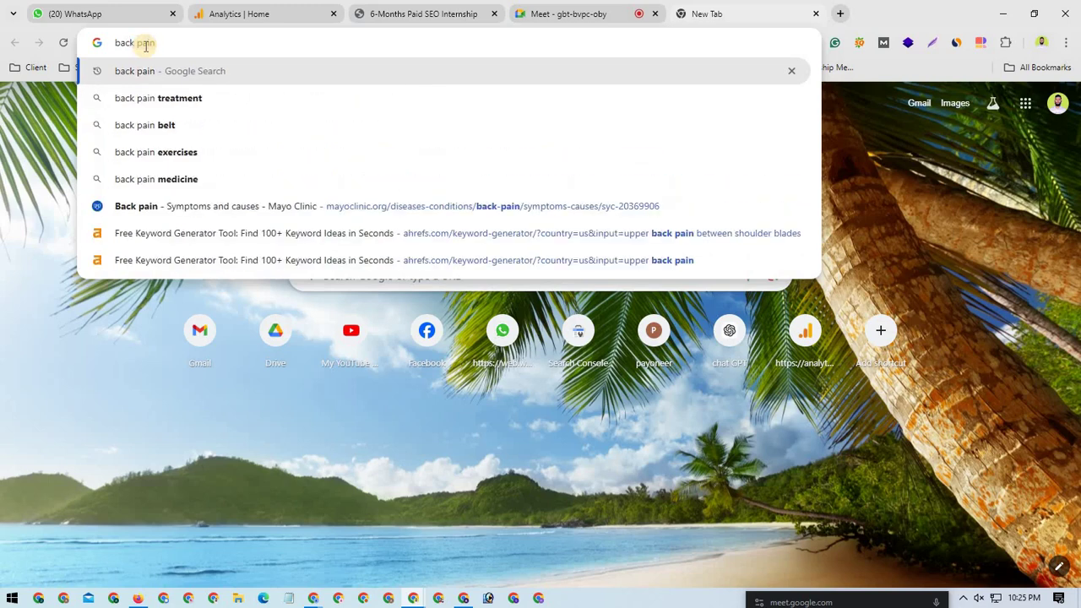
pyautogui.press('Return')
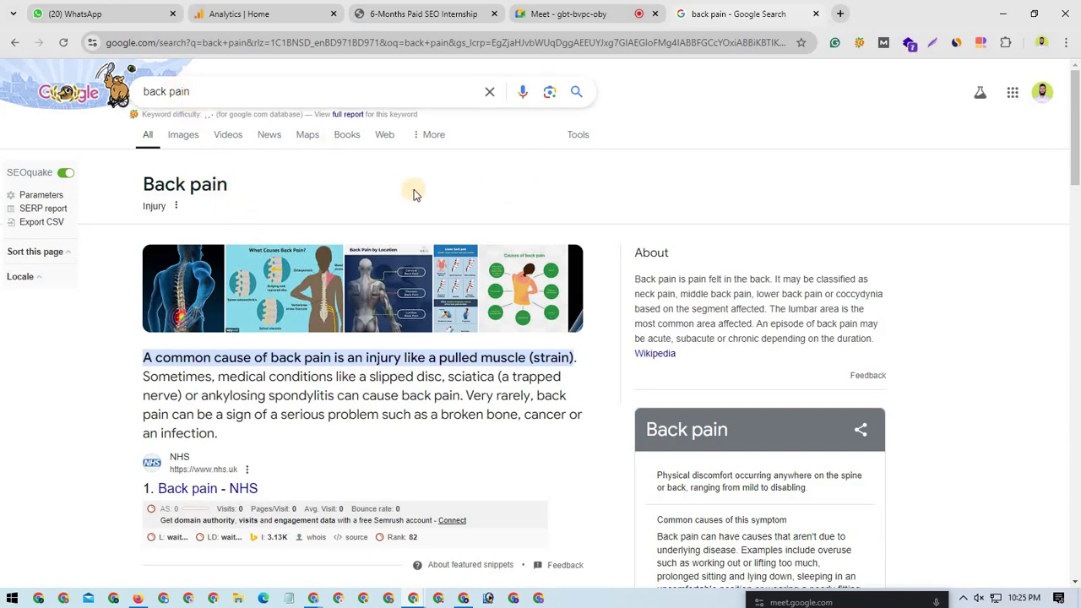
pyautogui.click(577, 136)
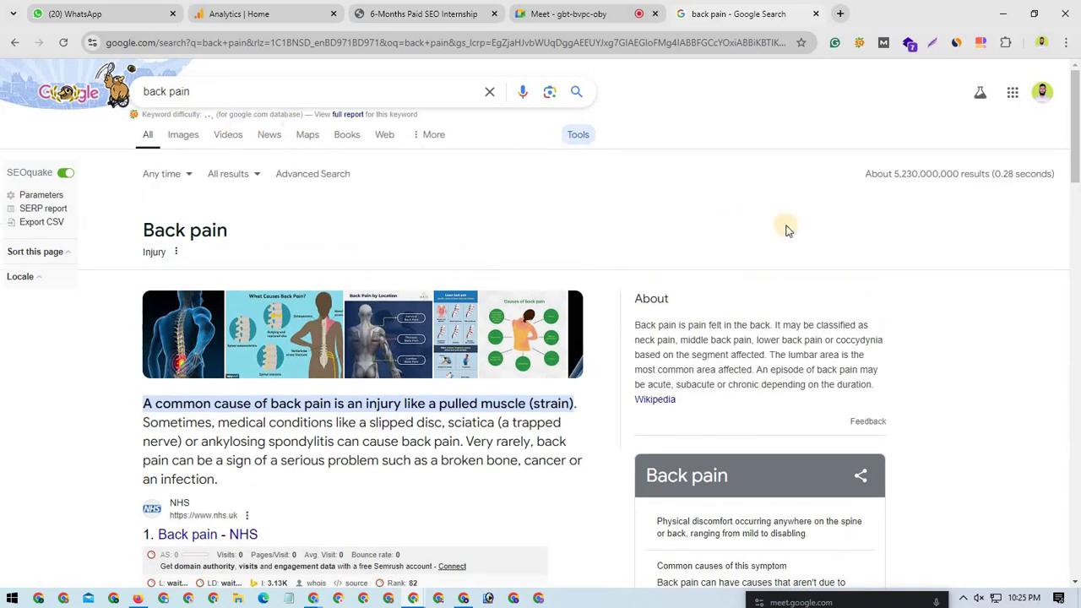
# Copy "5,230,000" from the result count into a blank Notepad file, start a new line, and minimize Notepad
pyautogui.moveTo(893, 174); pyautogui.dragTo(936, 180)
pyautogui.hotkey('ctrl', 'c')
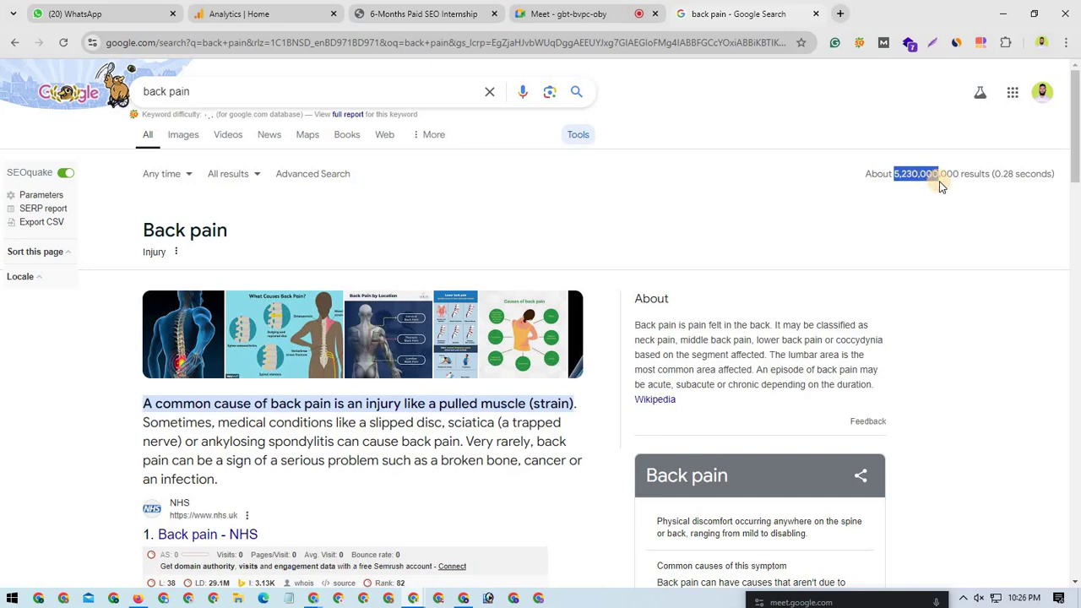
pyautogui.click(289, 598)
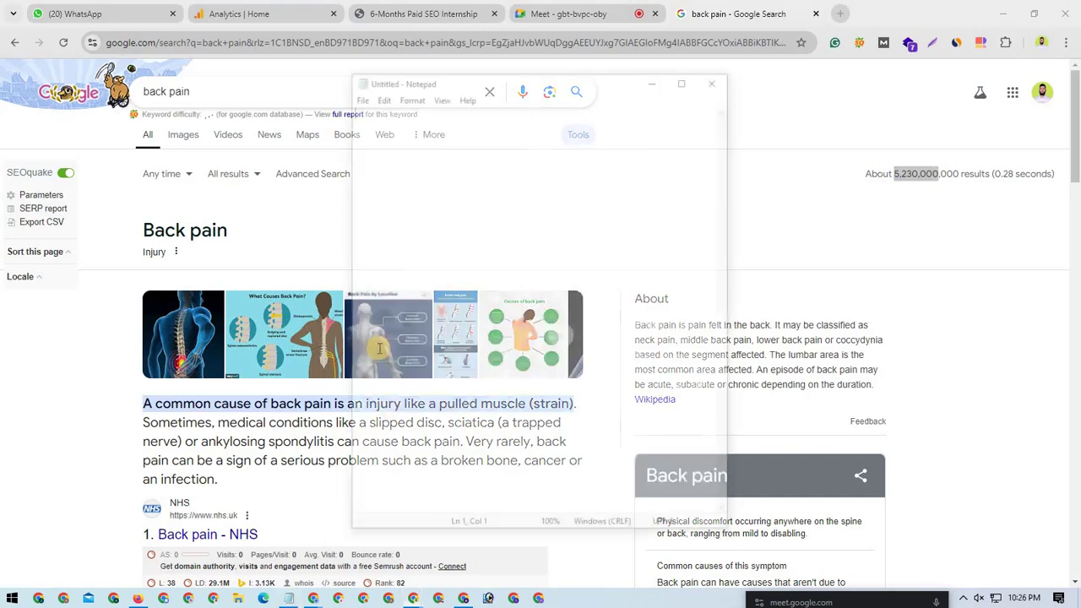
pyautogui.hotkey('ctrl', 'v')
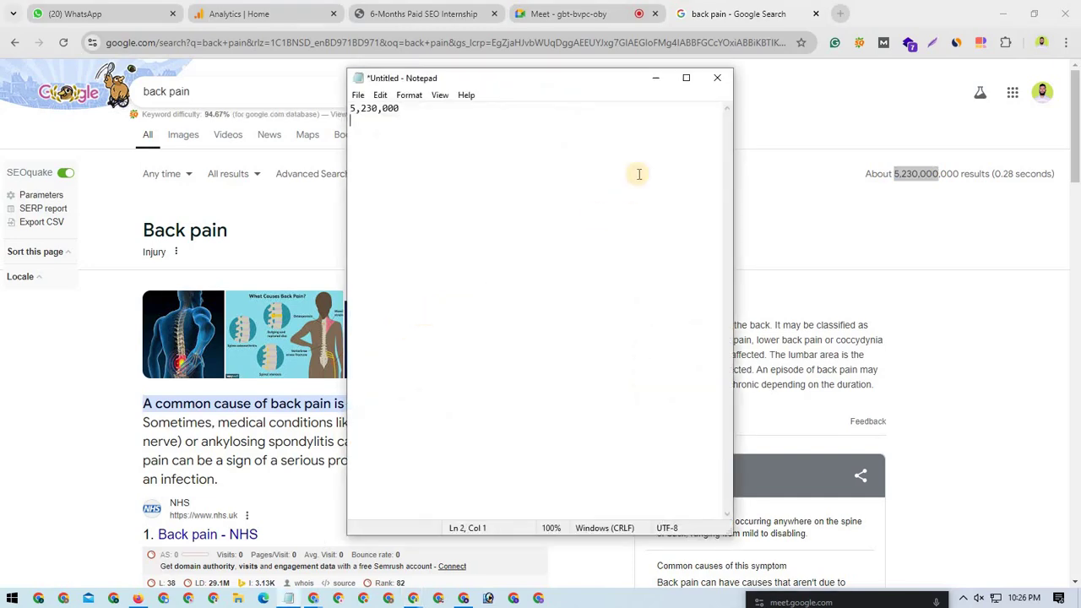
pyautogui.click(656, 77)
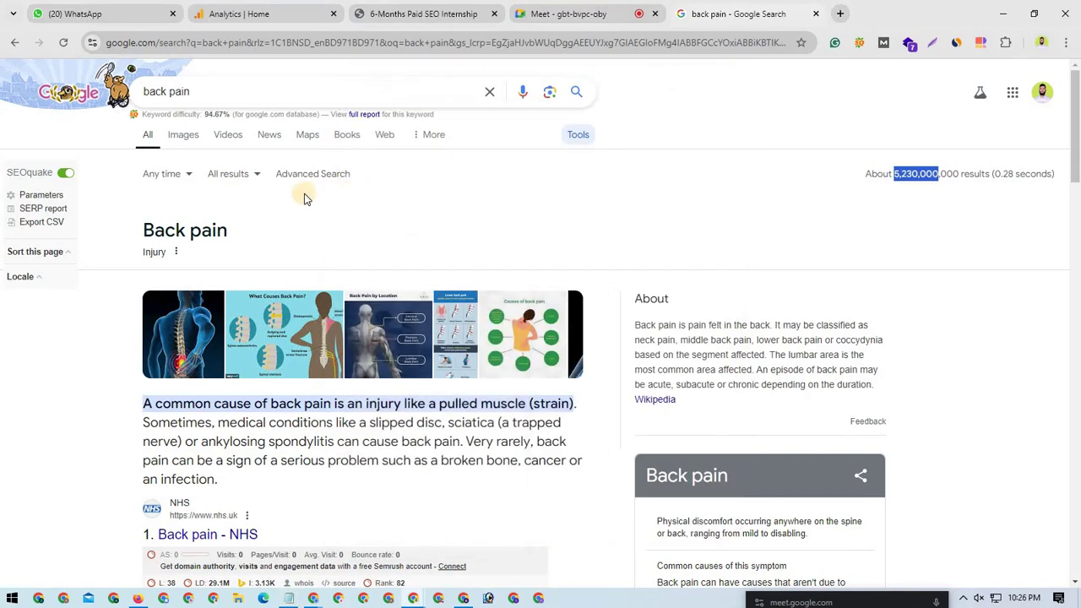
# Change the Google query to "allintitle: back pain", run the search, and display the number of results
pyautogui.click(147, 96)
pyautogui.write('allin')
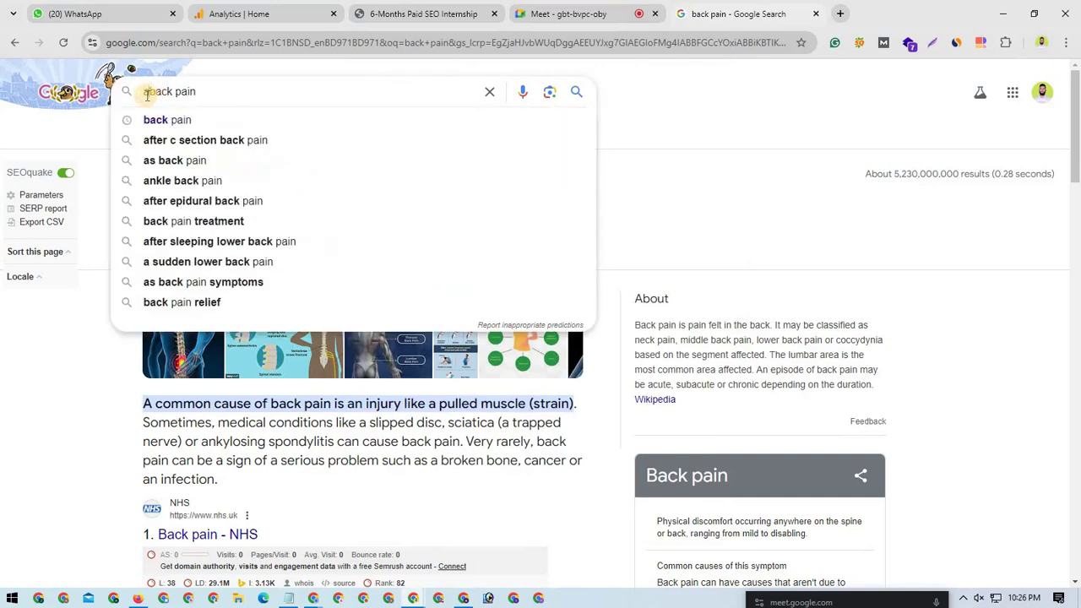
pyautogui.write('title')
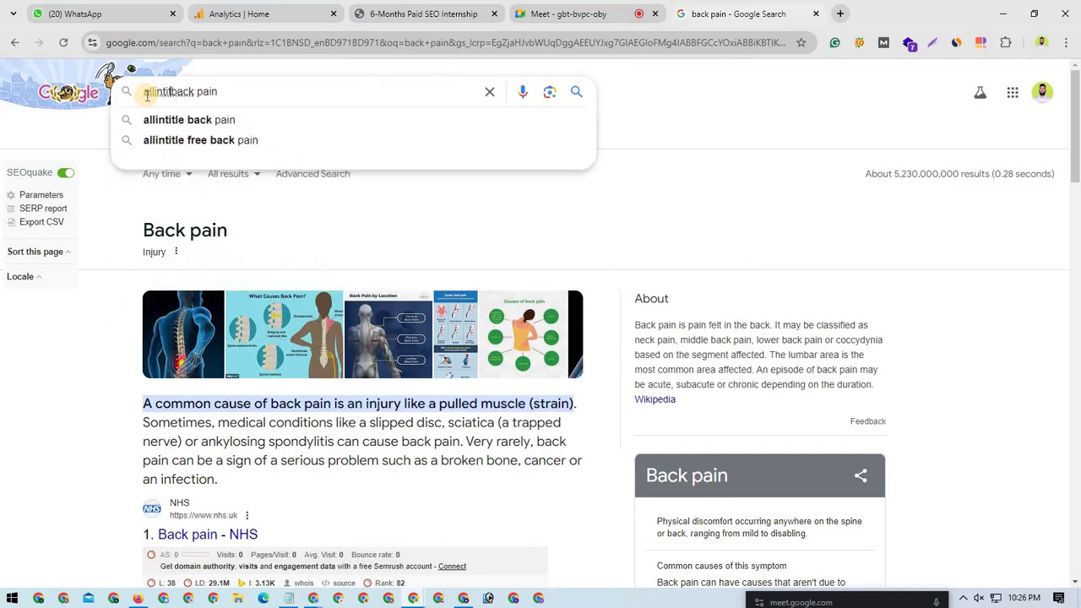
pyautogui.write(':')
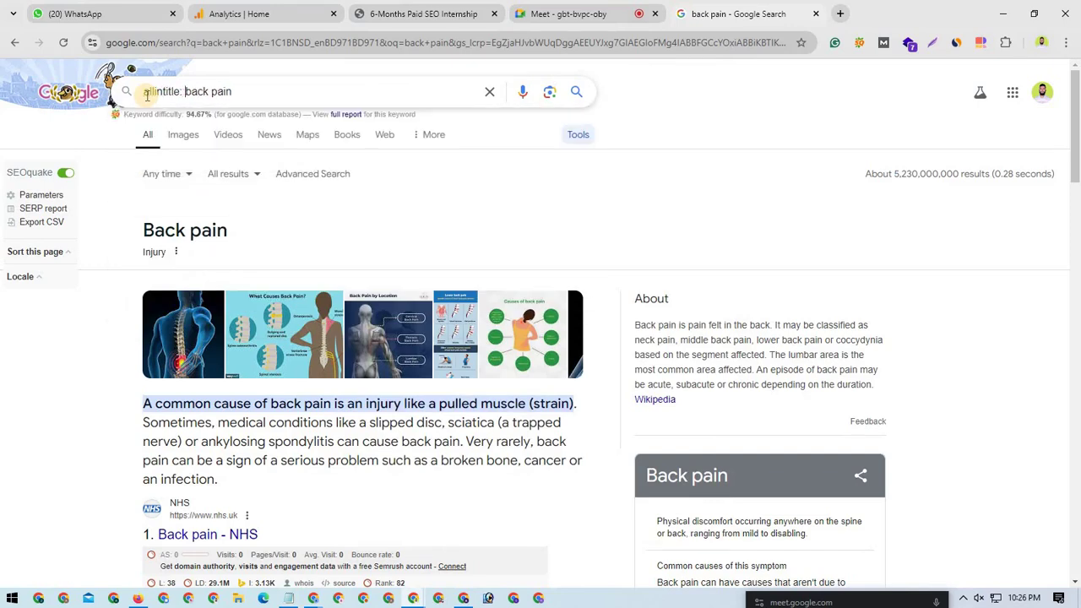
pyautogui.press('Return')
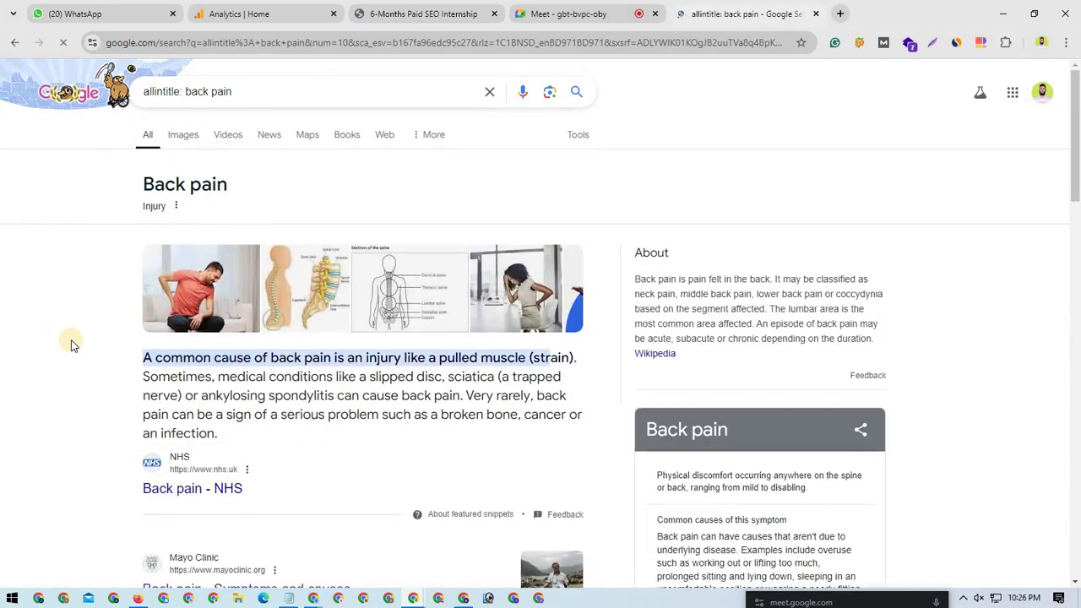
pyautogui.click(588, 140)
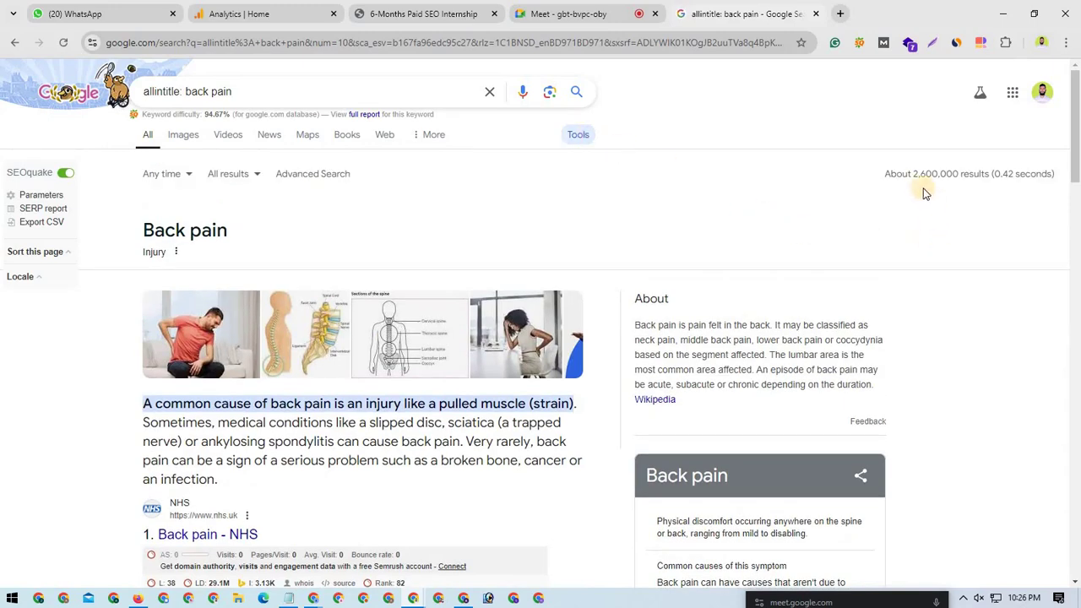
# Copy "2,600" from the allintitle result count onto the second line in Notepad, and return to the Google results
pyautogui.moveTo(915, 176); pyautogui.dragTo(939, 176)
pyautogui.hotkey('ctrl', 'c')
pyautogui.click(288, 598)
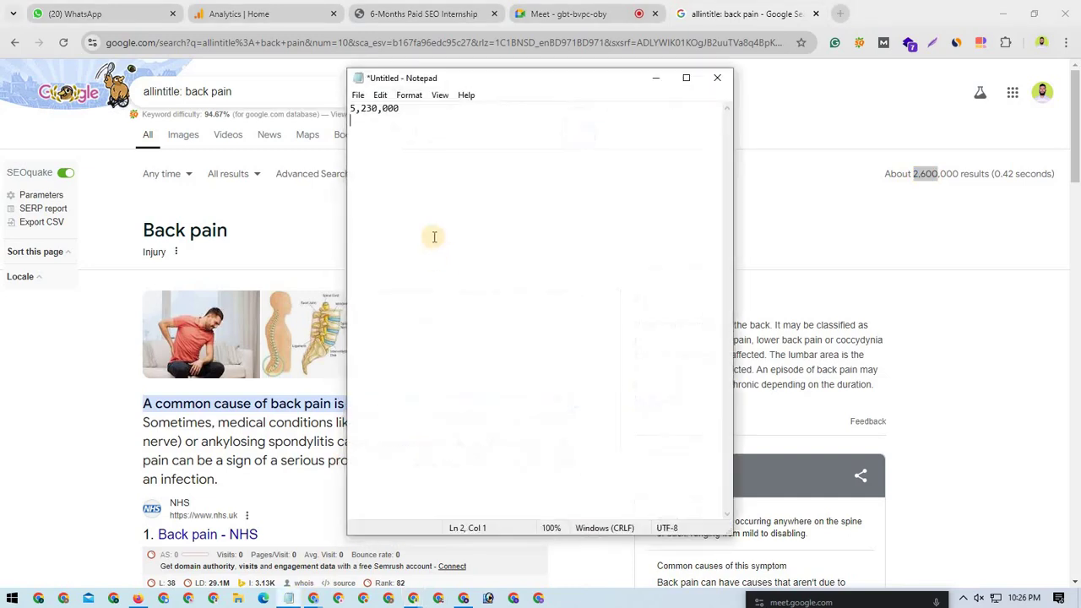
pyautogui.hotkey('ctrl', 'v')
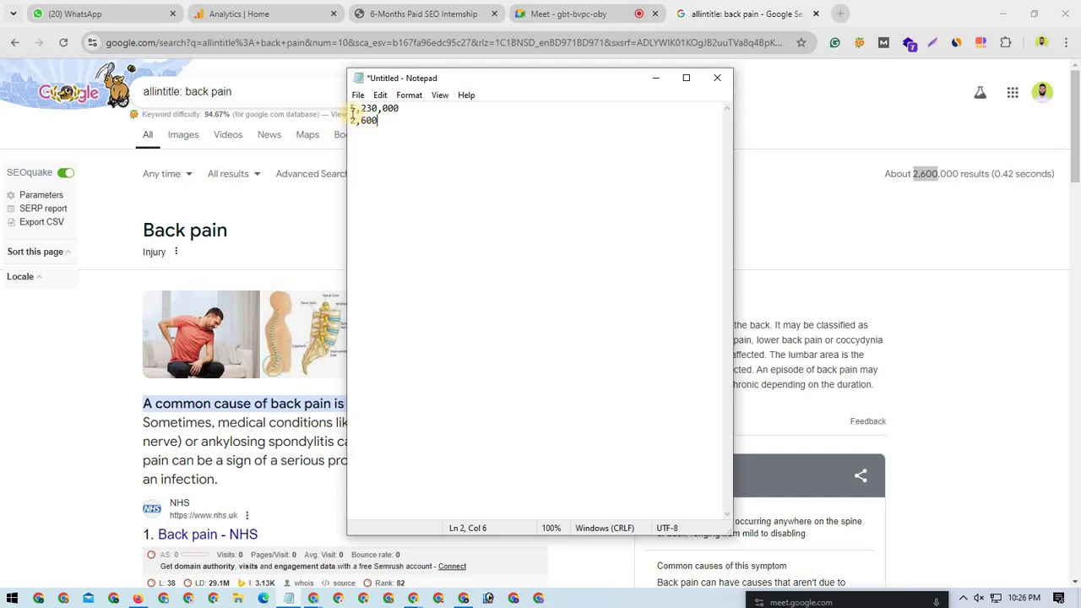
pyautogui.click(654, 79)
pyautogui.click(98, 323)
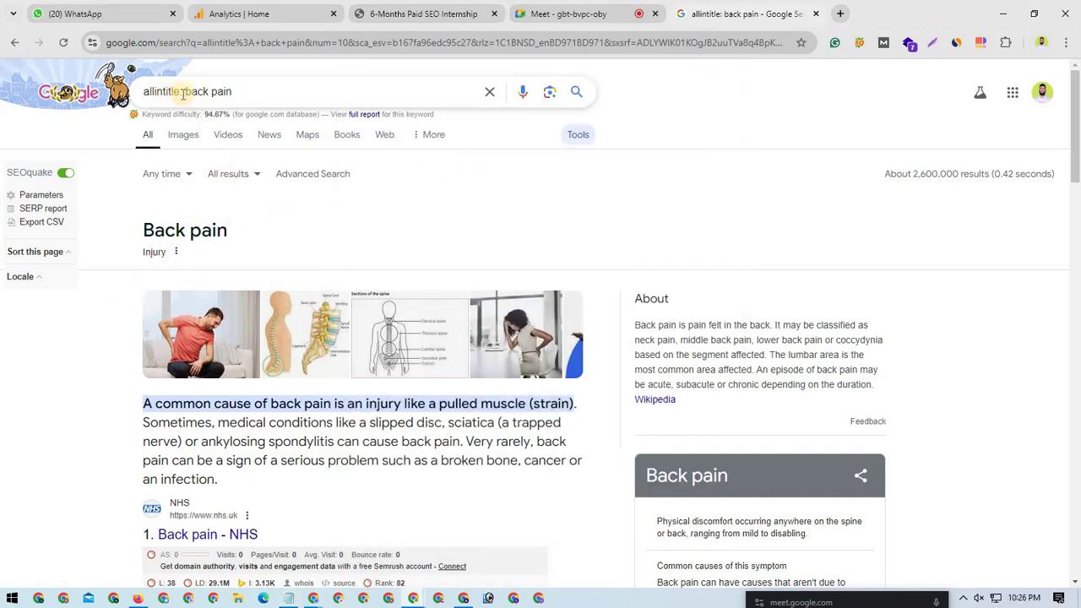
# Highlight the "allintitle:" operator and the "back pain" keyword in the search query to point out its two parts
pyautogui.moveTo(182, 91); pyautogui.dragTo(141, 92)
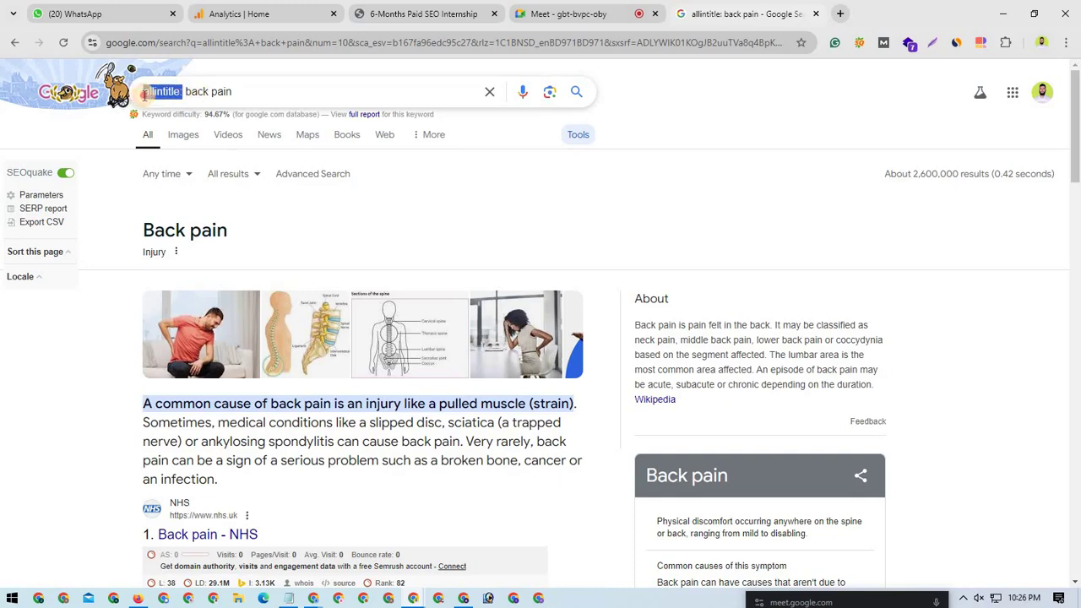
pyautogui.click(86, 315)
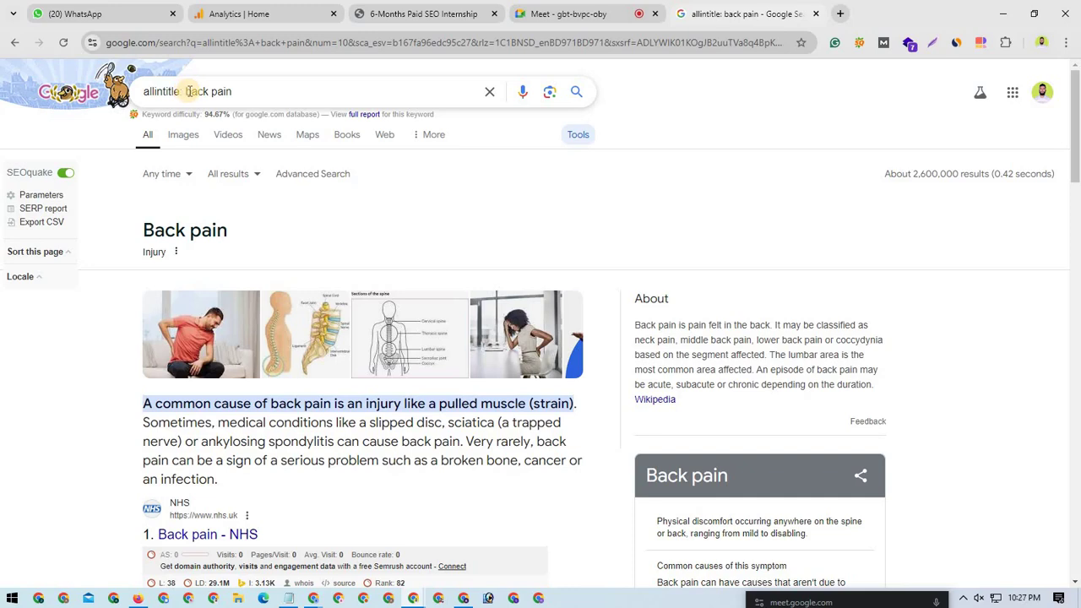
pyautogui.moveTo(186, 91); pyautogui.dragTo(234, 95)
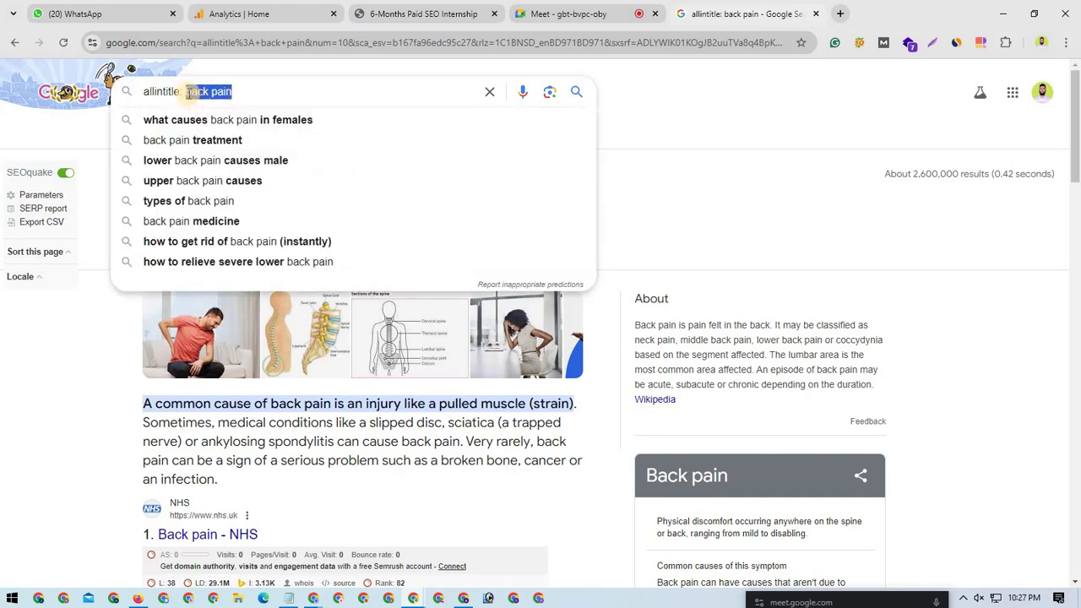
pyautogui.click(186, 91)
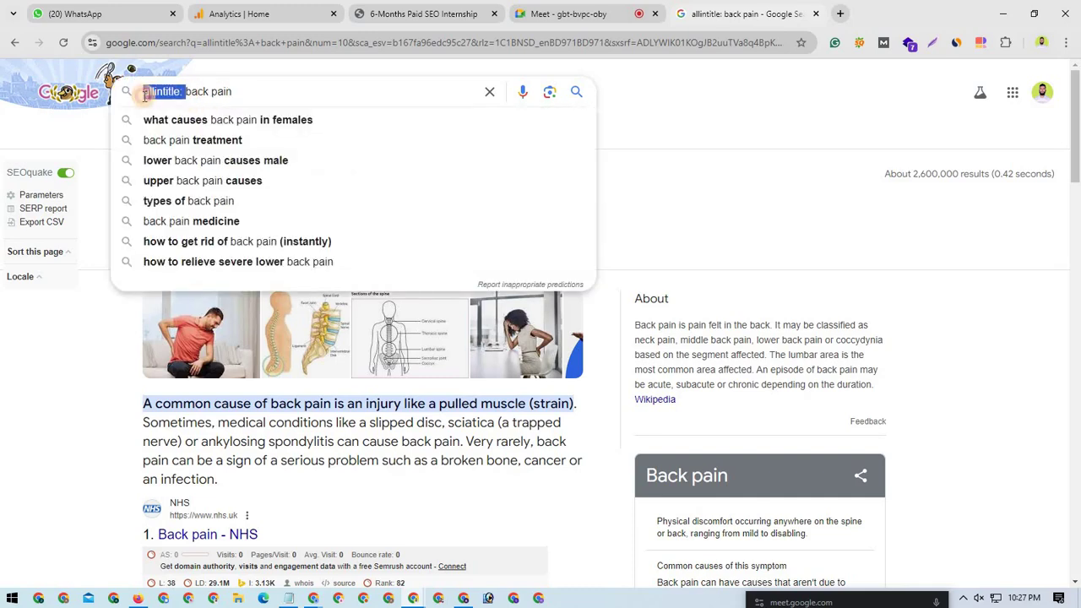
# Remove the "allintitle:" operator, search Google for "back pain" alone, and highlight the keyword and its displayed result count
pyautogui.press('BackSpace')
pyautogui.press('Return')
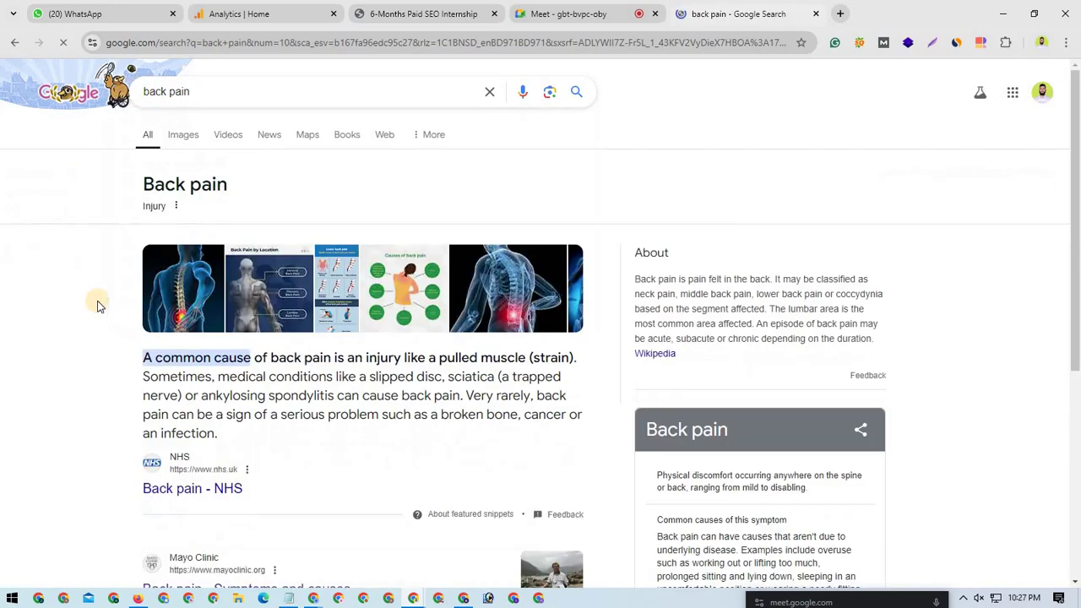
pyautogui.click(571, 137)
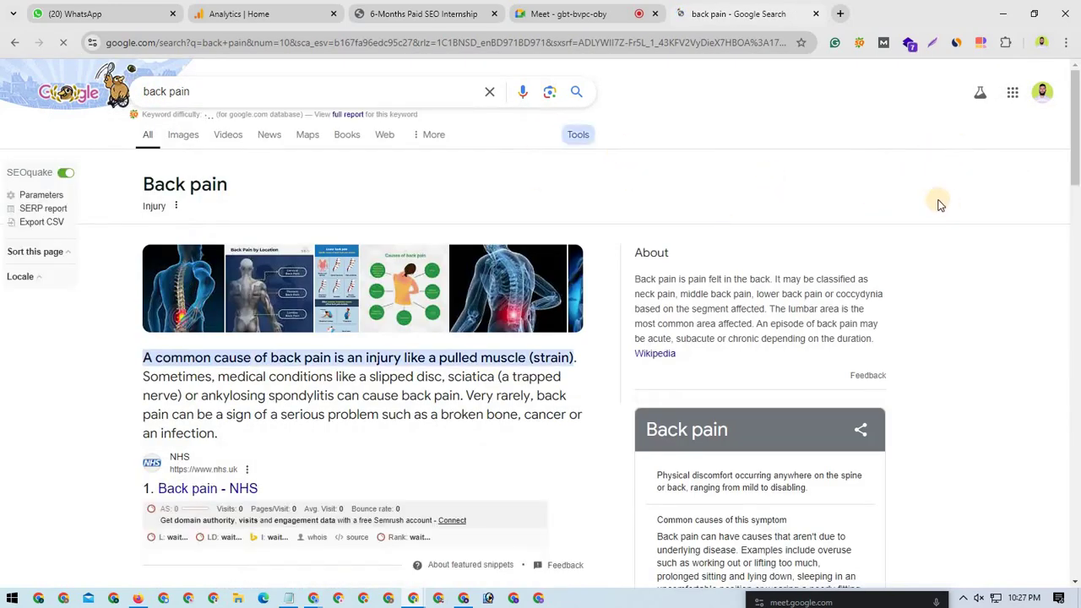
pyautogui.moveTo(895, 173); pyautogui.dragTo(944, 174)
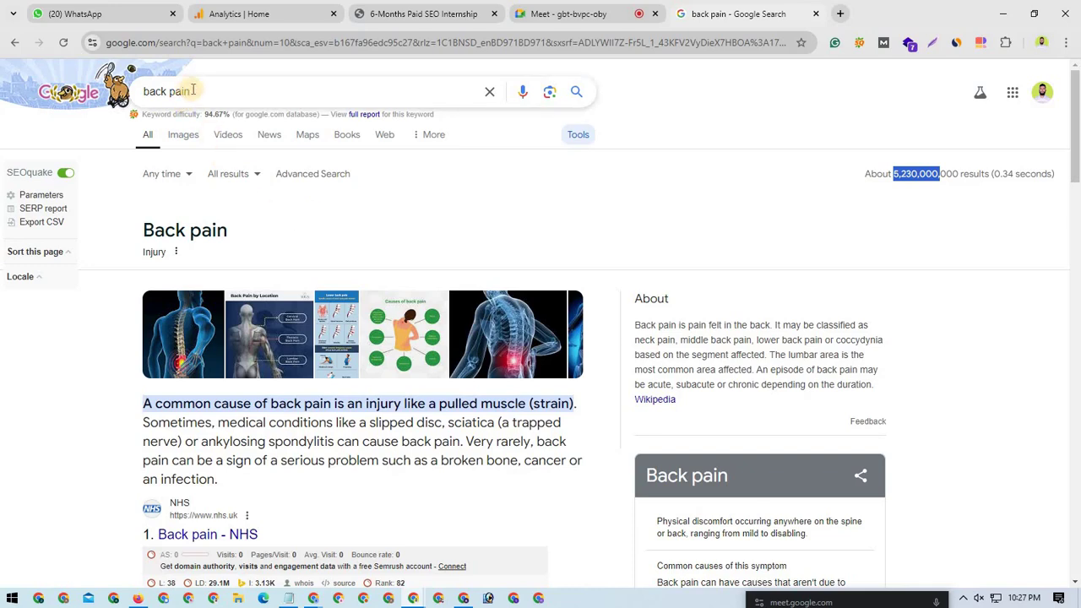
pyautogui.moveTo(192, 90); pyautogui.dragTo(135, 91)
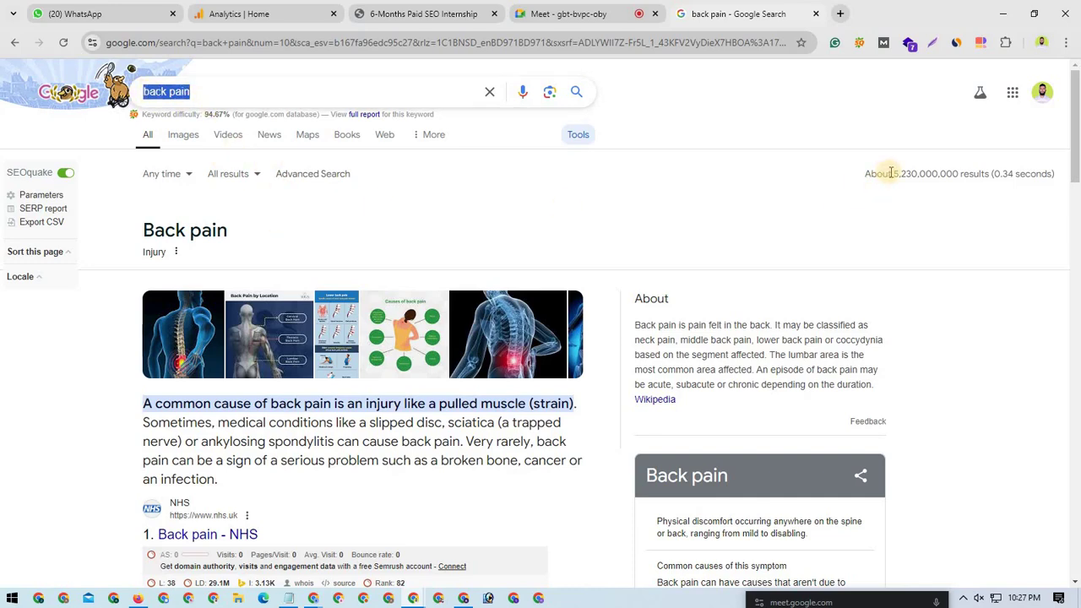
pyautogui.moveTo(893, 173); pyautogui.dragTo(940, 173)
# Switch to Google Meet, admit the waiting participant, show the in-call messages again, and return to the results with the floating Meet window moved aside
pyautogui.click(549, 16)
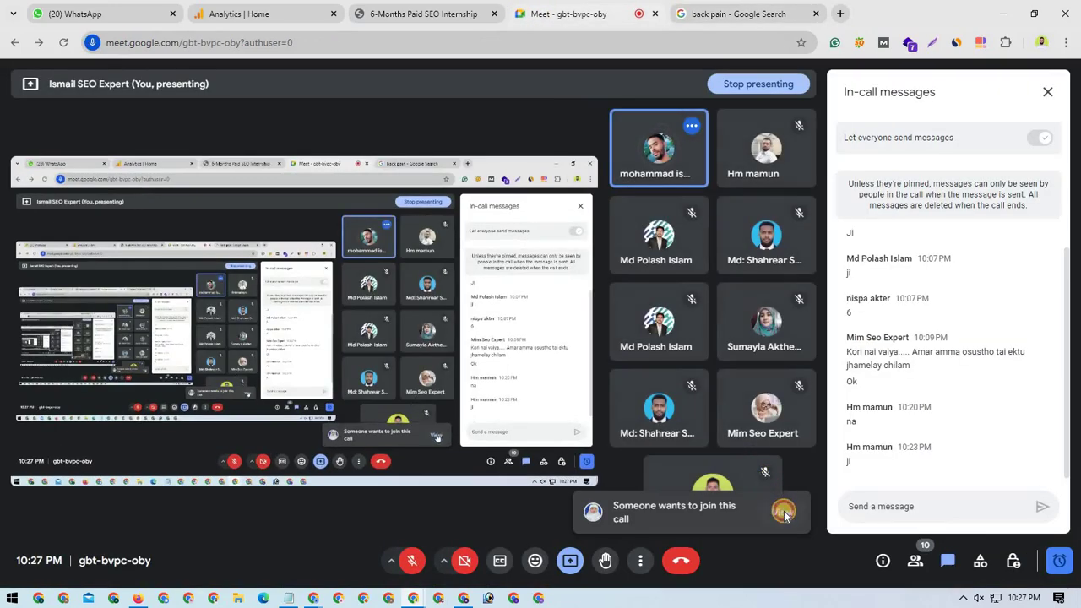
pyautogui.click(784, 511)
pyautogui.click(1002, 292)
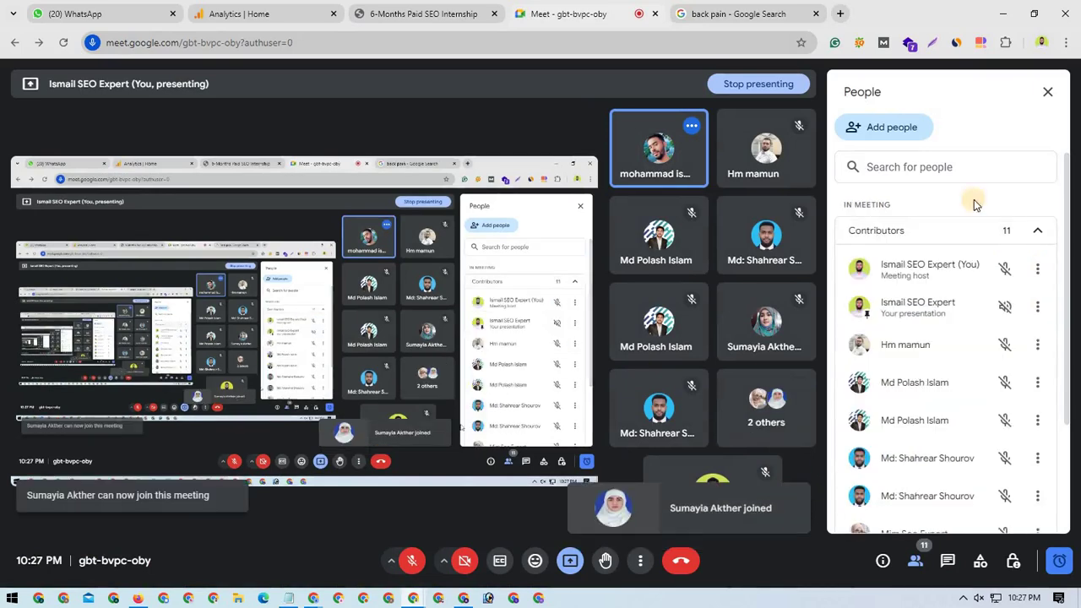
pyautogui.click(1048, 91)
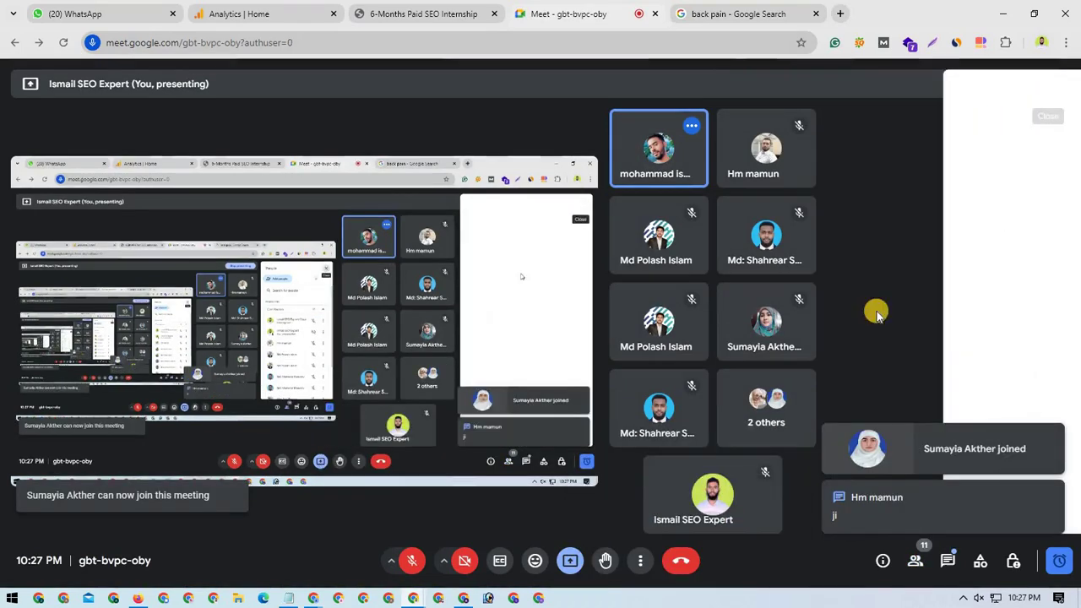
pyautogui.click(948, 561)
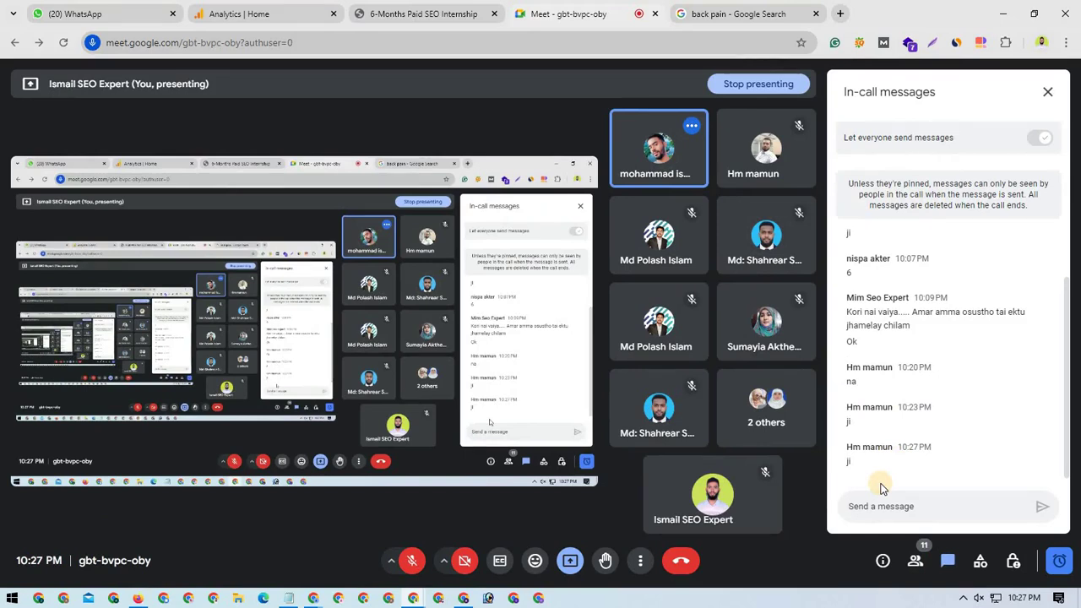
pyautogui.click(705, 14)
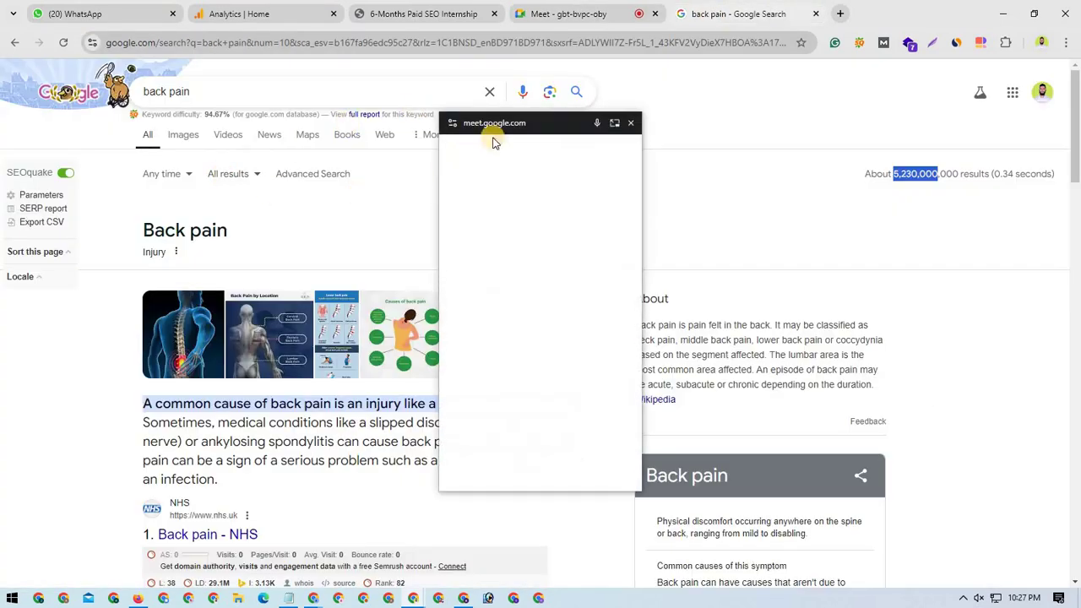
pyautogui.moveTo(569, 166); pyautogui.dragTo(806, 602)
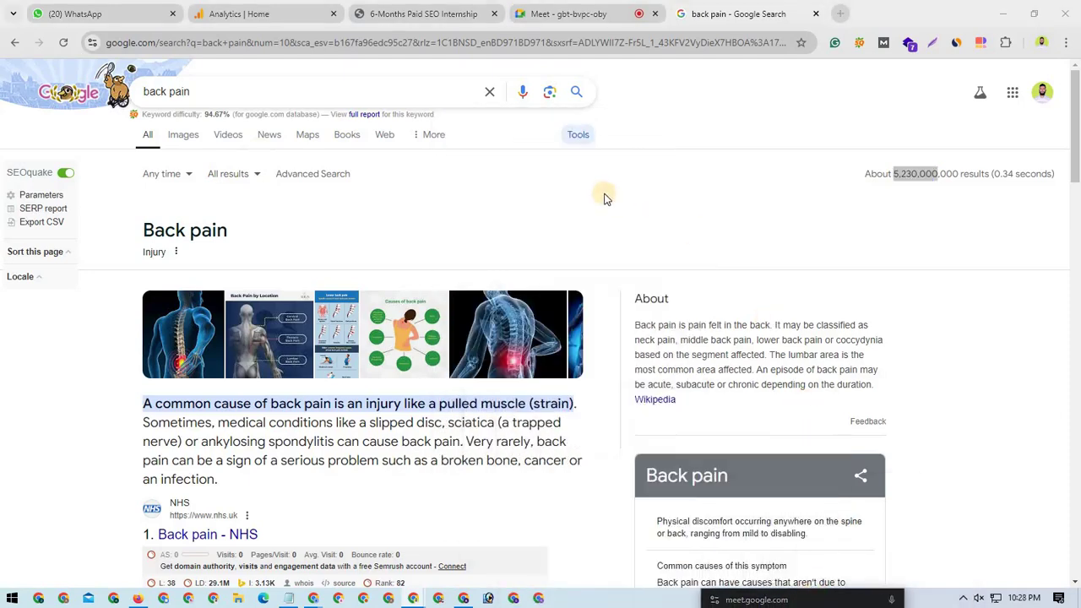
# Highlight the leading digits of the "back pain" result count again to point out the keyword's overall competition
pyautogui.click(836, 201)
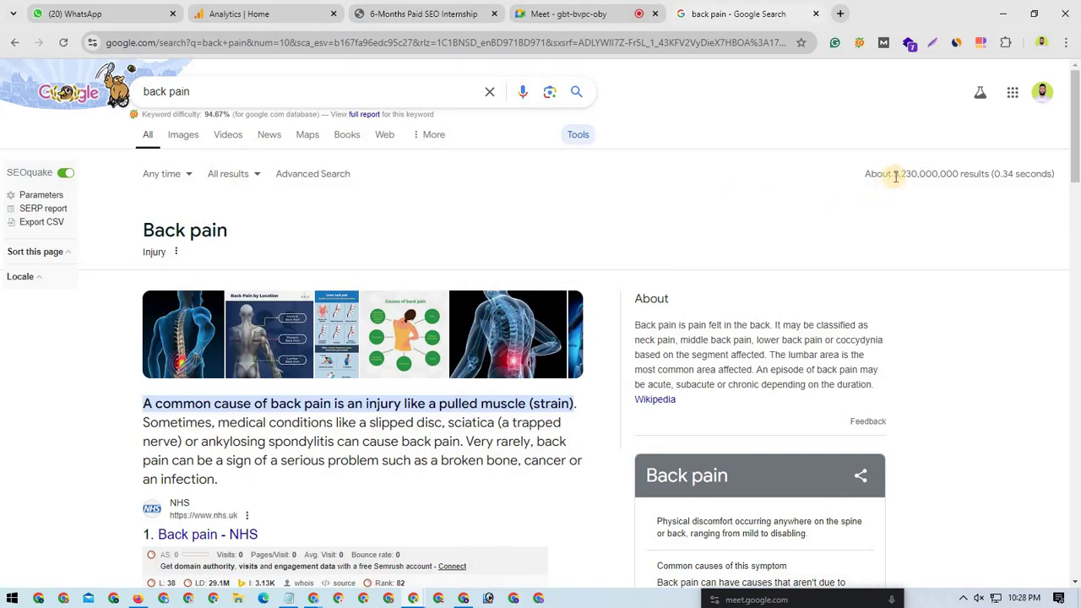
pyautogui.moveTo(896, 176); pyautogui.dragTo(939, 175)
pyautogui.click(660, 200)
# Add "allintitle:" in front of "back pain" in the Google query and run the search
pyautogui.click(144, 92)
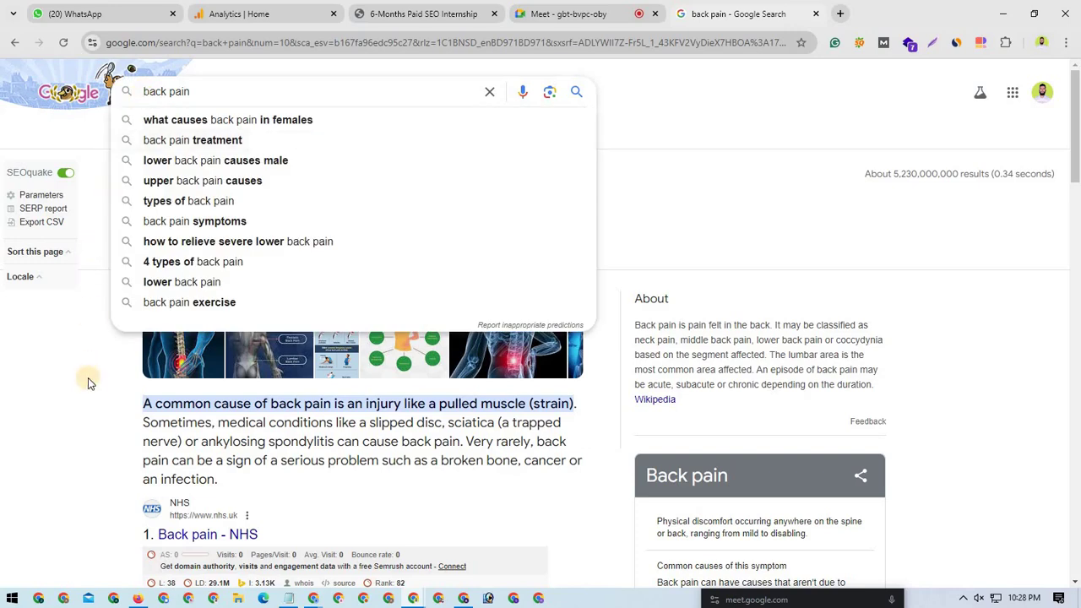
pyautogui.write('allintitl')
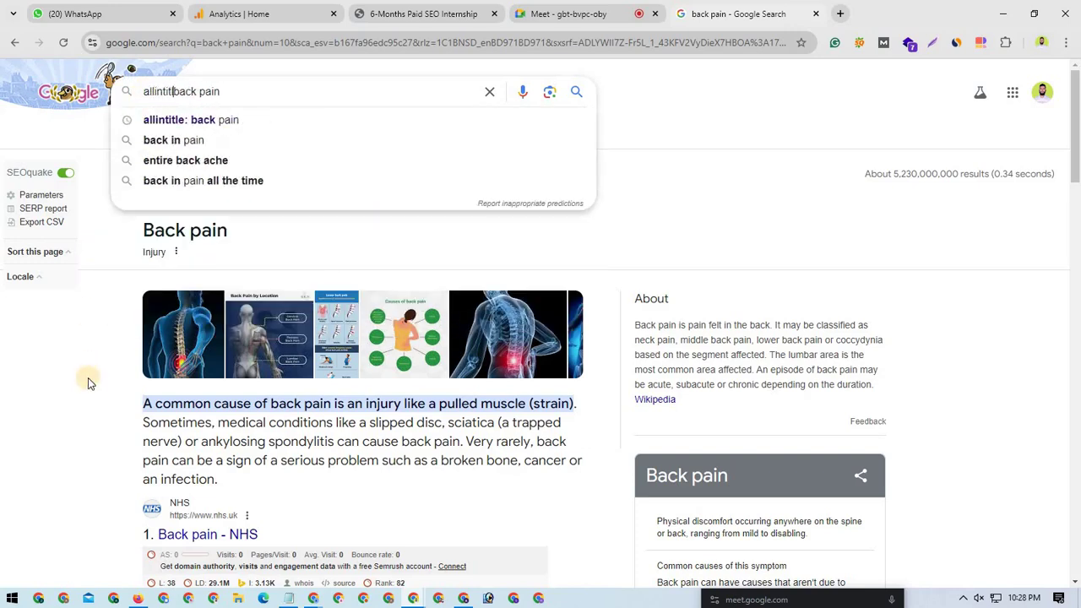
pyautogui.write('e:')
pyautogui.press('Return')
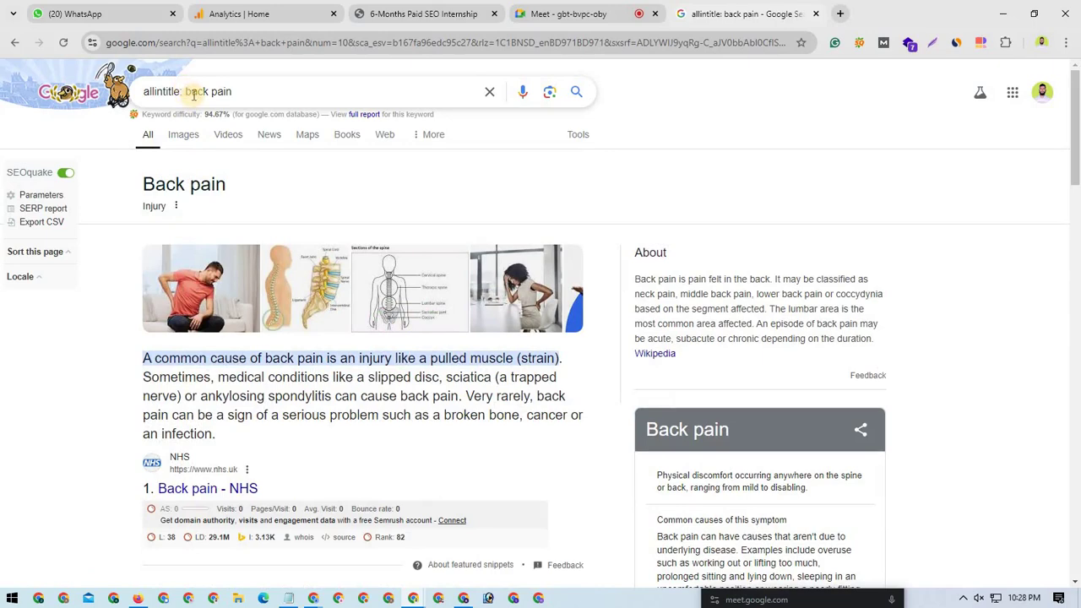
# Highlight the "back pain" keyword and the "allintitle:" operator in the query to explain each part
pyautogui.moveTo(186, 91); pyautogui.dragTo(233, 91)
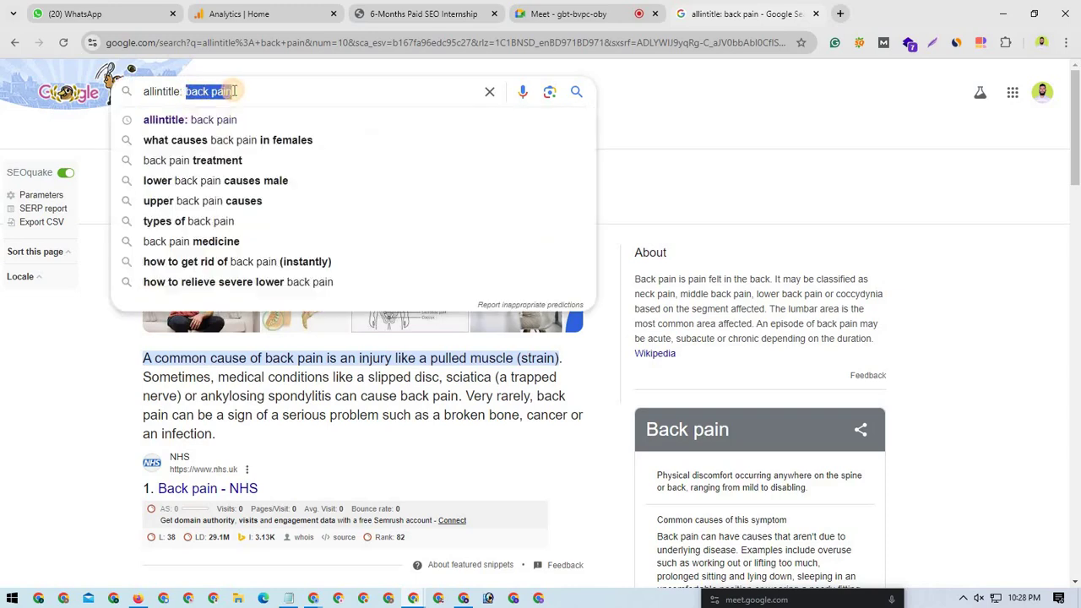
pyautogui.click(68, 330)
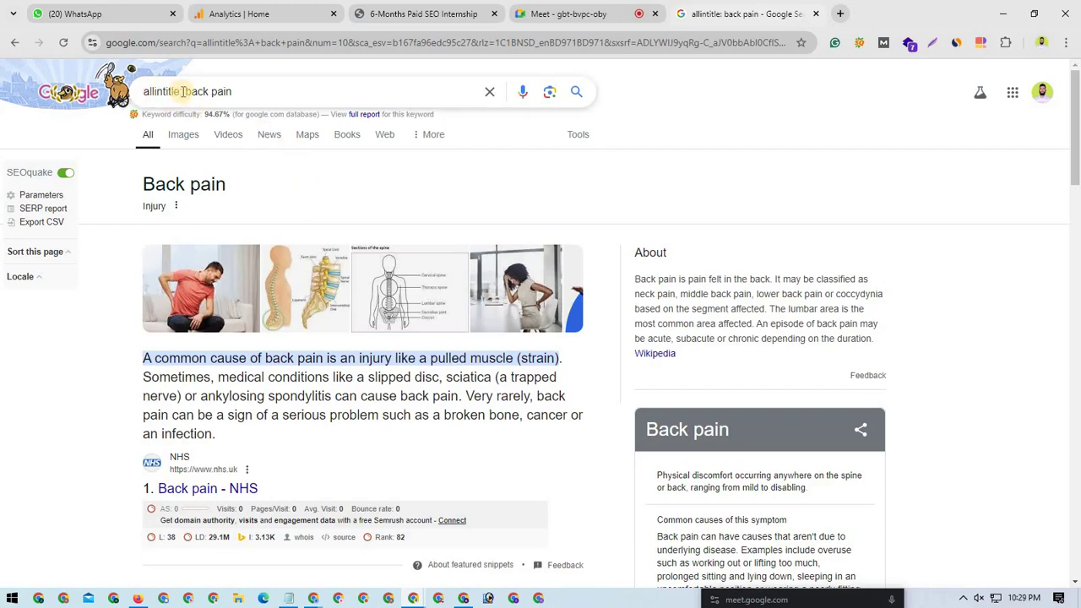
pyautogui.moveTo(183, 92); pyautogui.dragTo(142, 92)
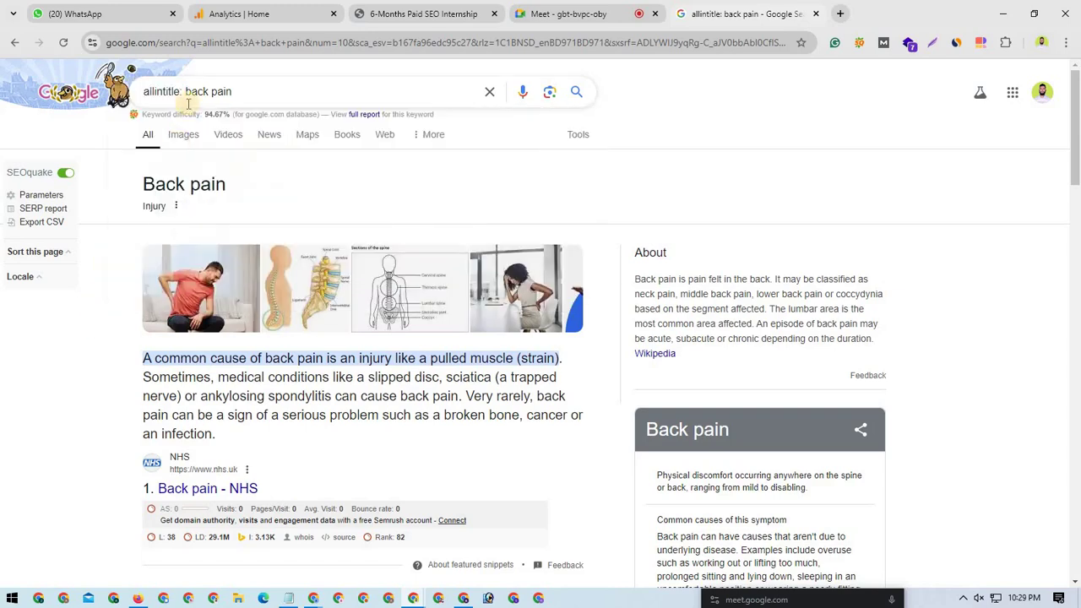
pyautogui.click(90, 312)
pyautogui.moveTo(186, 95); pyautogui.dragTo(240, 93)
pyautogui.click(84, 375)
# Display the result count for the allintitle search, then highlight its leading digits and the "allintitle:" operator
pyautogui.click(574, 136)
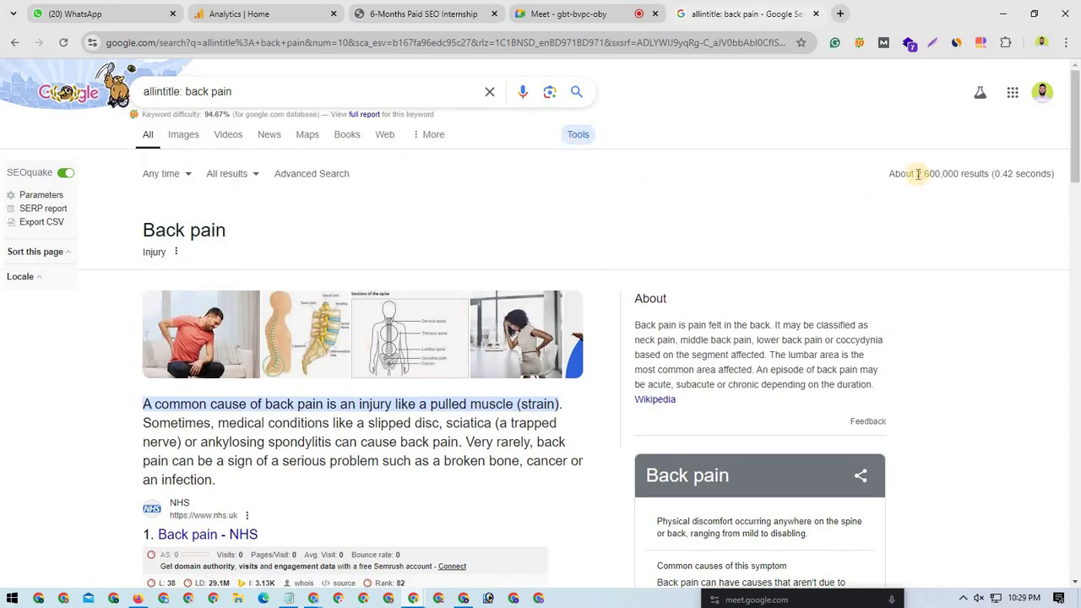
pyautogui.moveTo(916, 174); pyautogui.dragTo(940, 175)
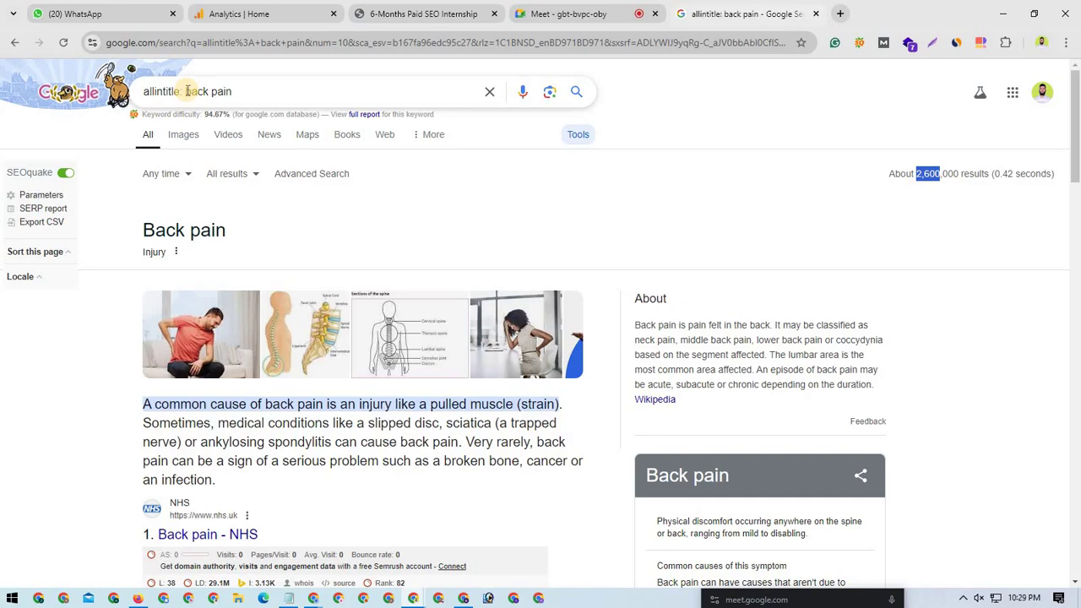
pyautogui.moveTo(186, 91); pyautogui.dragTo(142, 91)
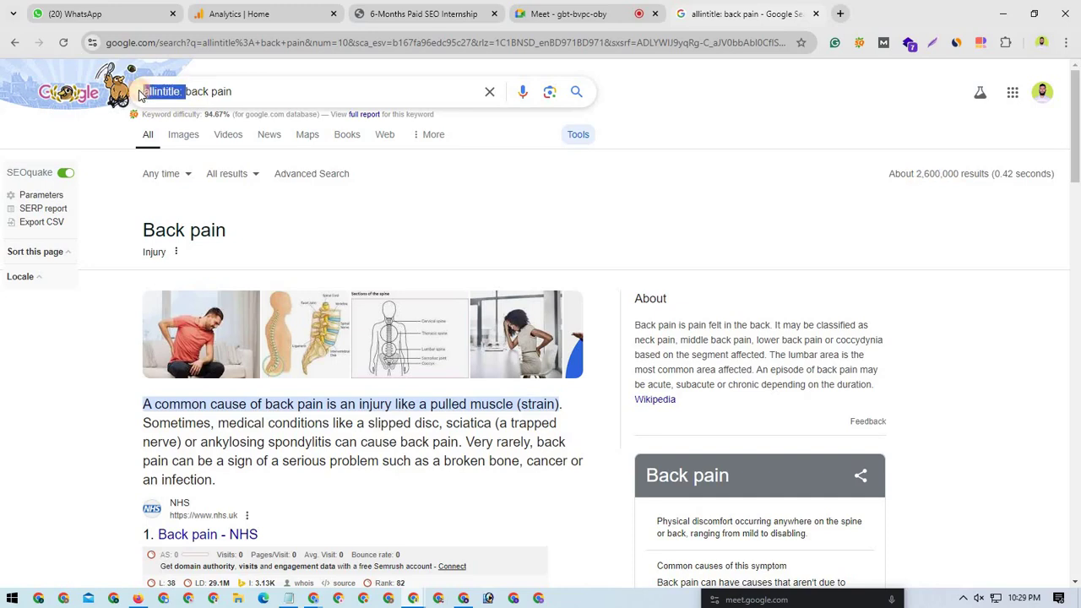
pyautogui.click(74, 356)
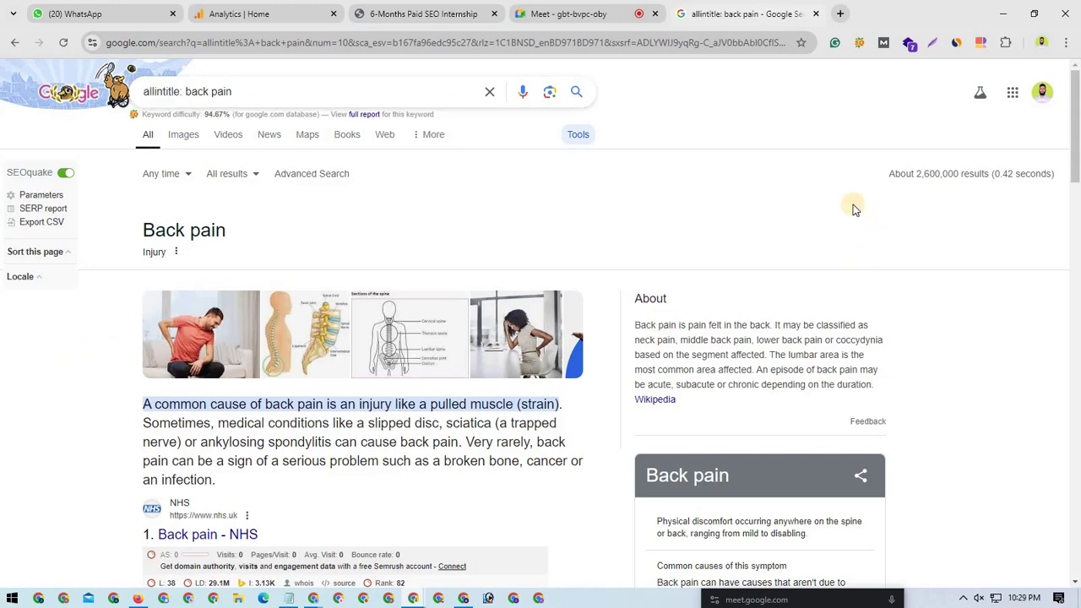
# Copy "back pain" from the Google query, switch to the Semrush window, and look up the keyword in Keyword Overview
pyautogui.click(244, 95)
pyautogui.keyDown('shift'); pyautogui.click(186, 92); pyautogui.keyUp('shift')
pyautogui.hotkey('ctrl', 'c')
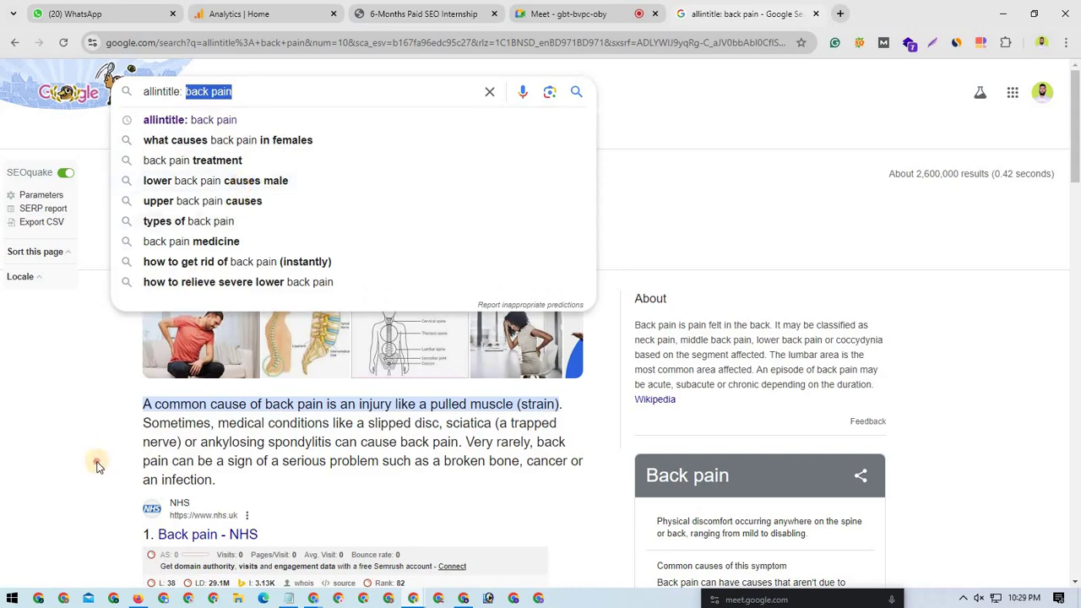
pyautogui.click(433, 565)
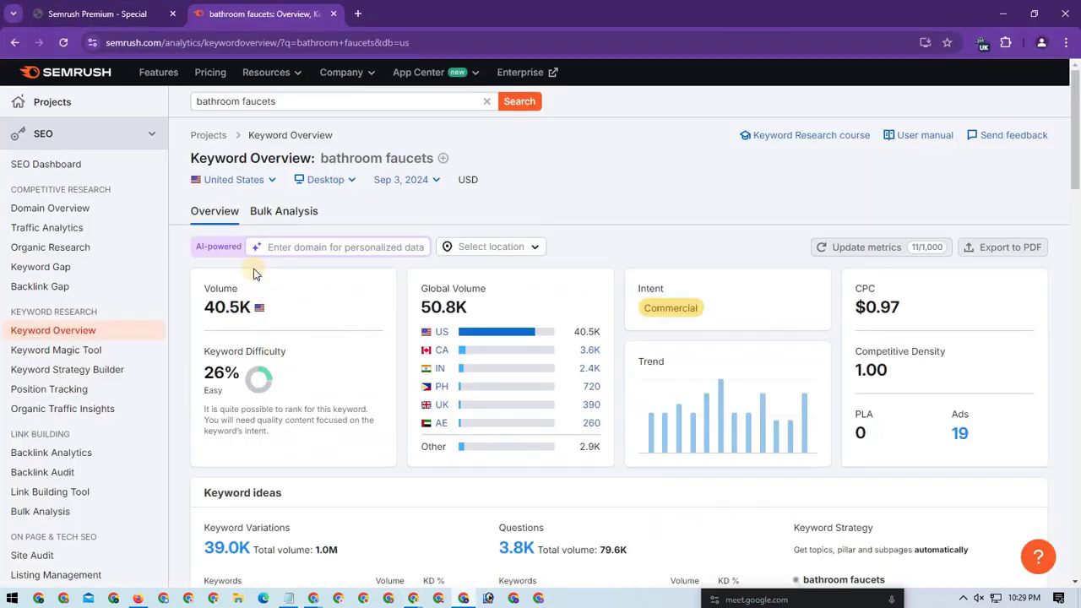
pyautogui.click(200, 107)
pyautogui.hotkey('ctrl', 'v')
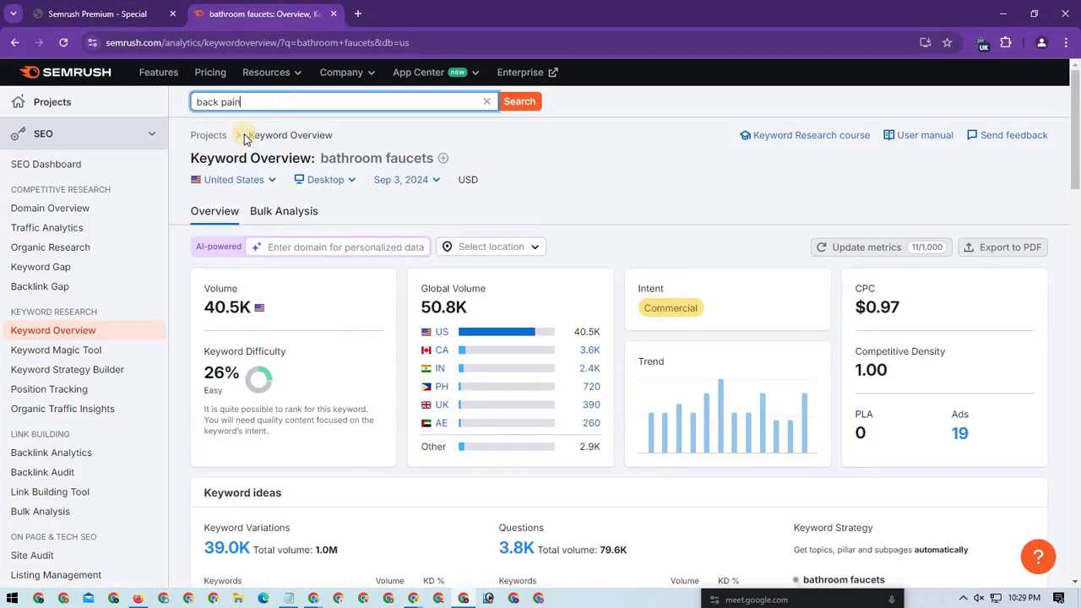
pyautogui.press('Return')
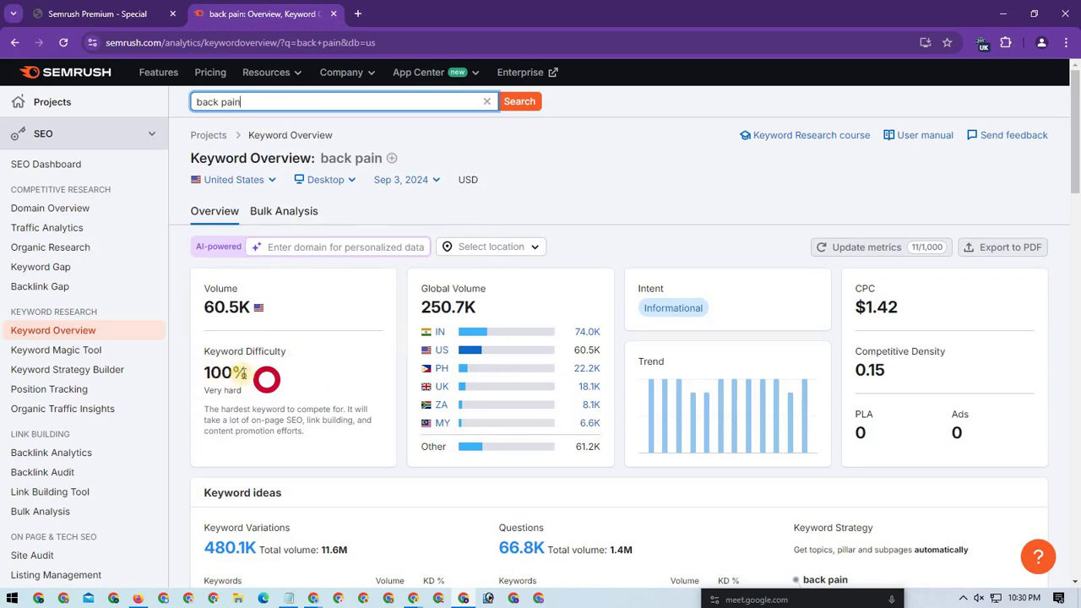
# Highlight the keyword difficulty score for "back pain" and open the full list of its keyword variations
pyautogui.moveTo(243, 373); pyautogui.dragTo(200, 382)
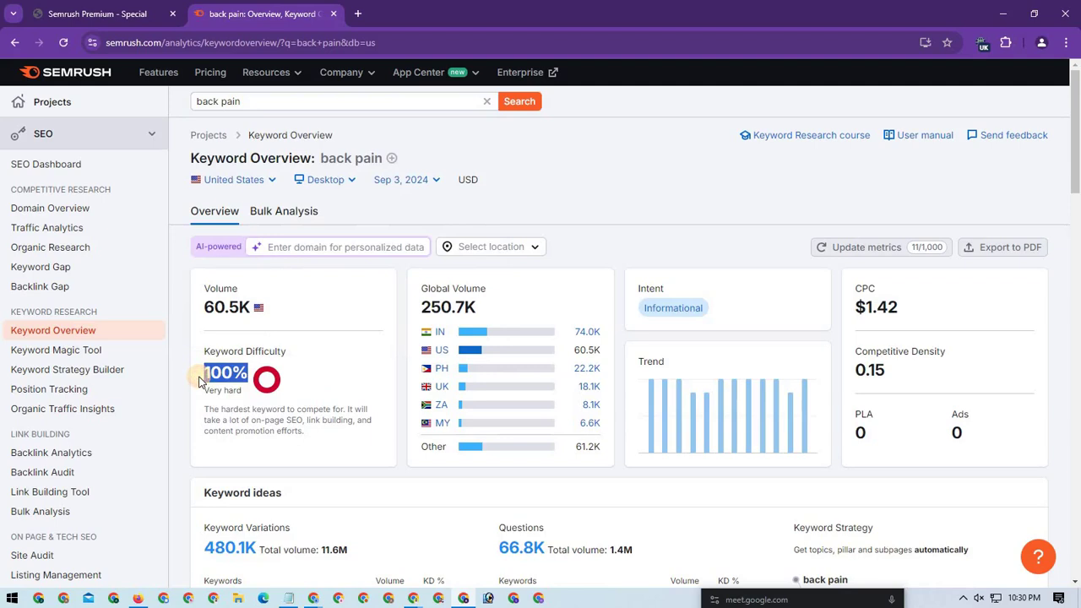
pyautogui.click(185, 410)
pyautogui.scroll(-2, 184, 397)
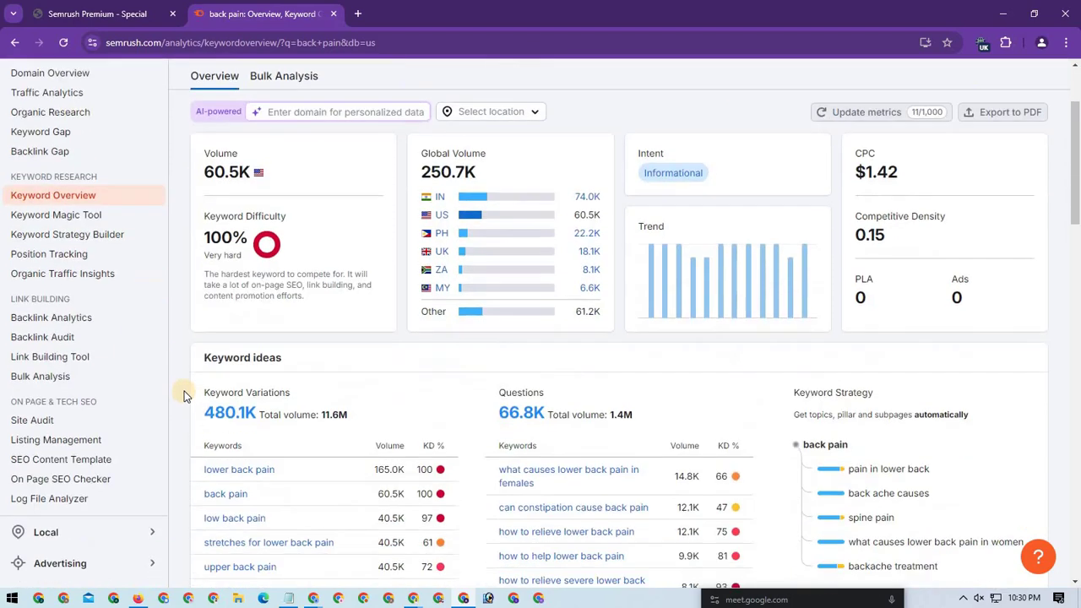
pyautogui.scroll(-3, 186, 395)
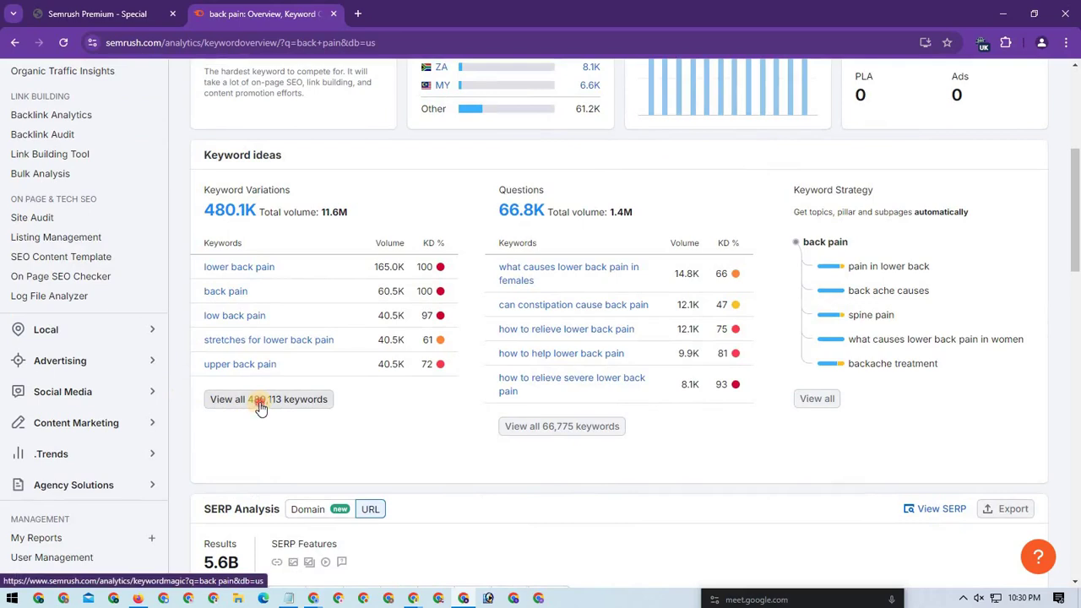
pyautogui.click(260, 402)
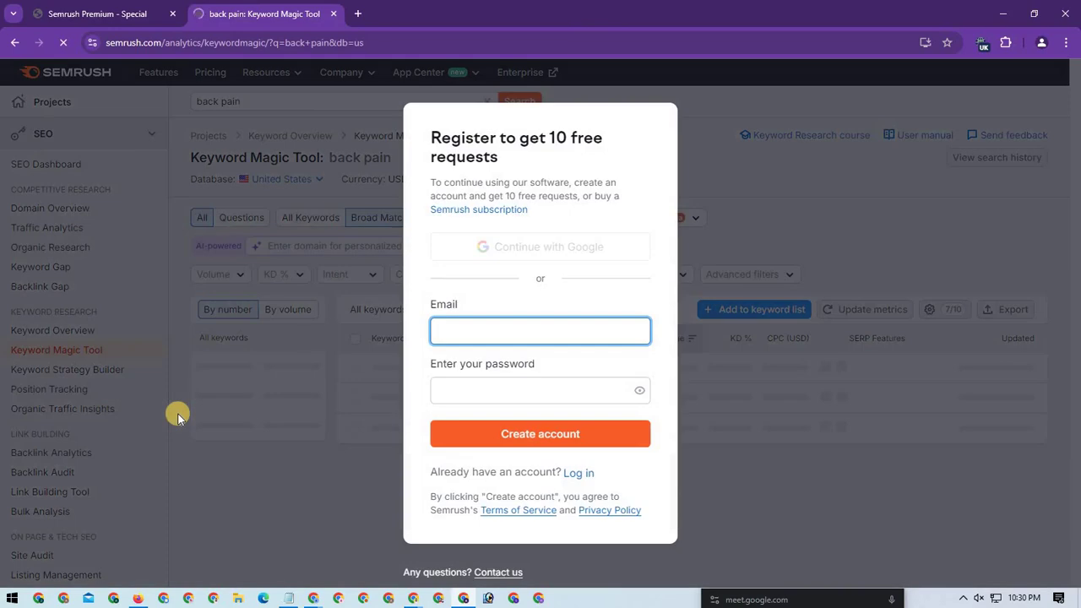
pyautogui.click(176, 414)
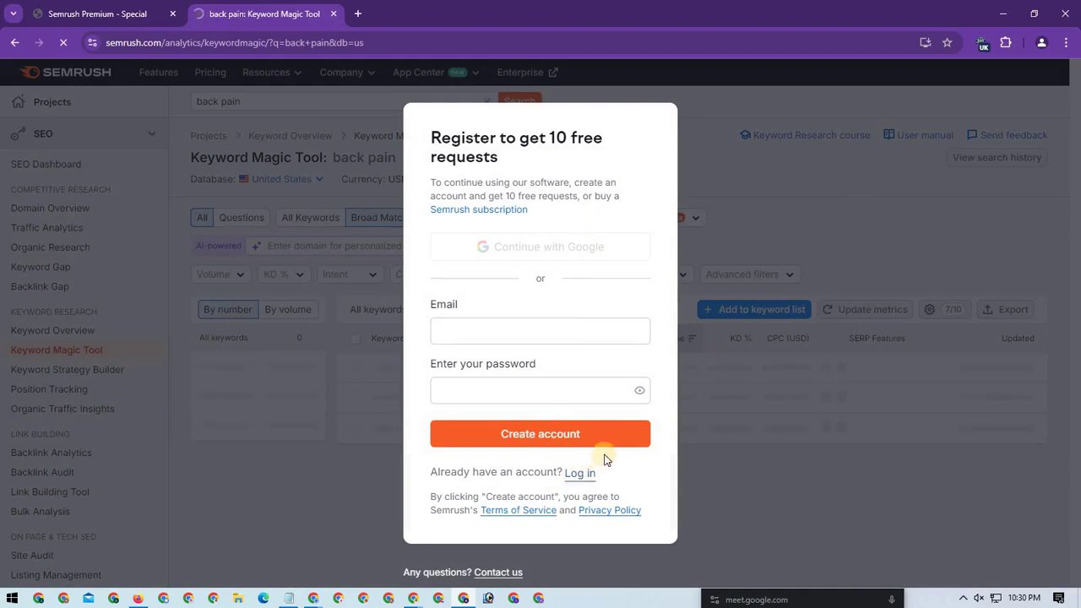
# Close the Semrush page, log back in to WebToolsBD with the saved credentials, and relaunch Semrush through Special Access 1 (Semrush1)
pyautogui.moveTo(746, 482); pyautogui.dragTo(324, 42)
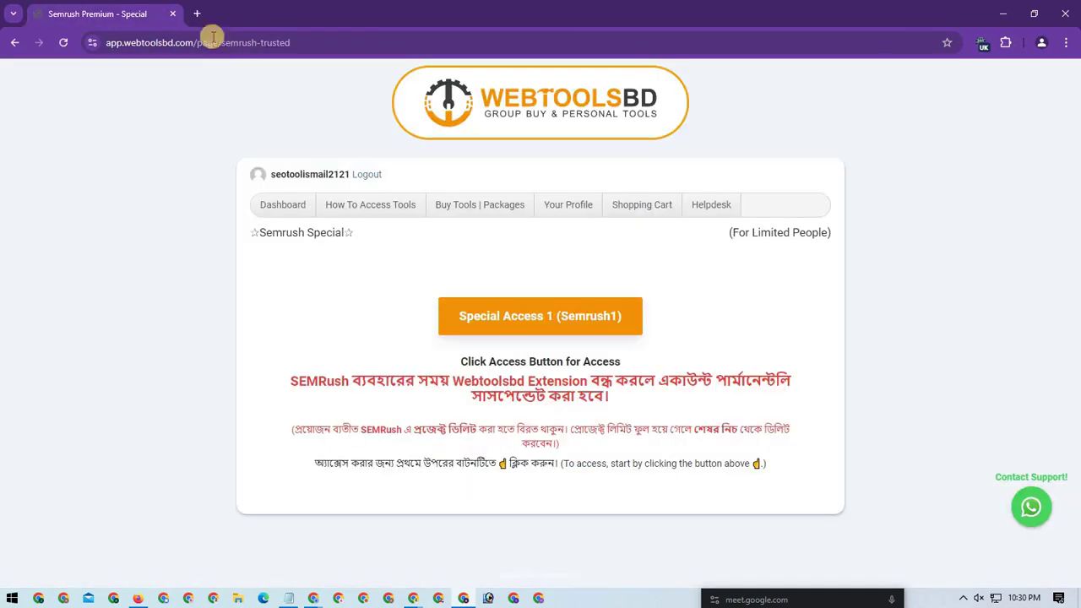
pyautogui.click(282, 204)
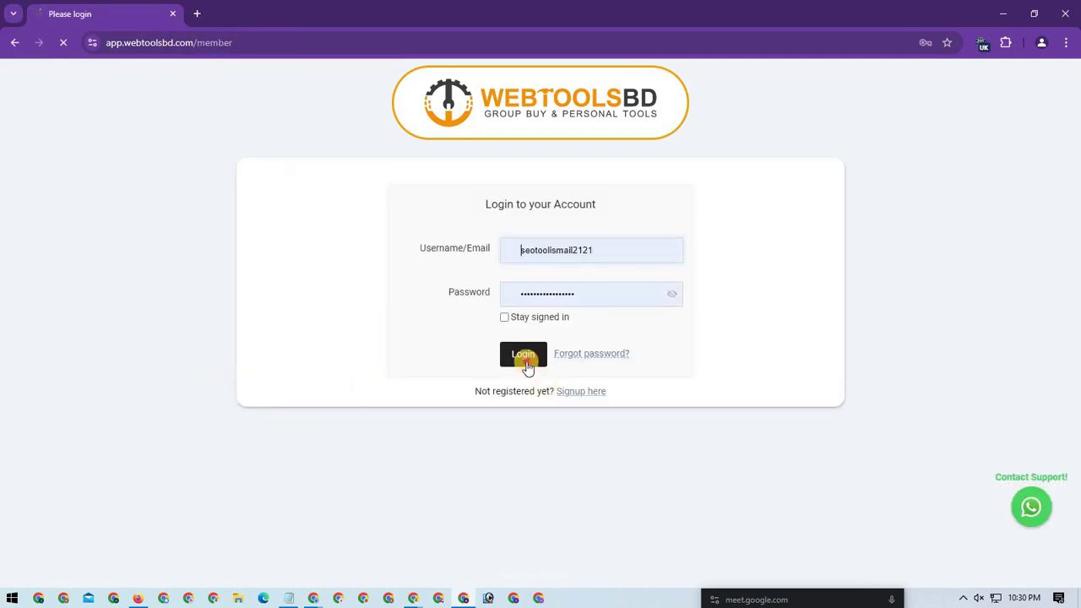
pyautogui.click(527, 362)
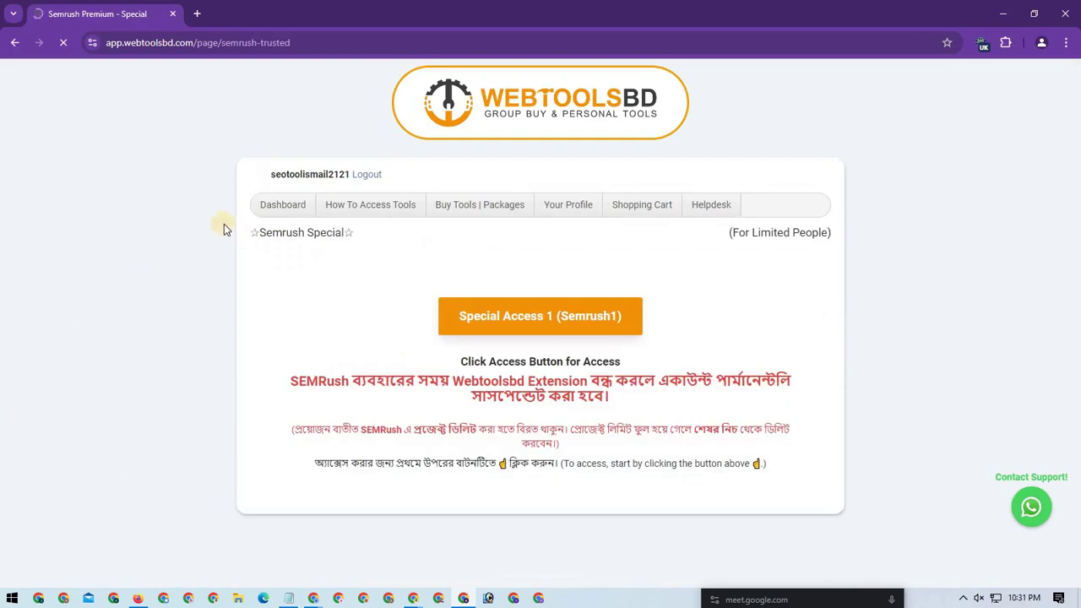
pyautogui.click(478, 330)
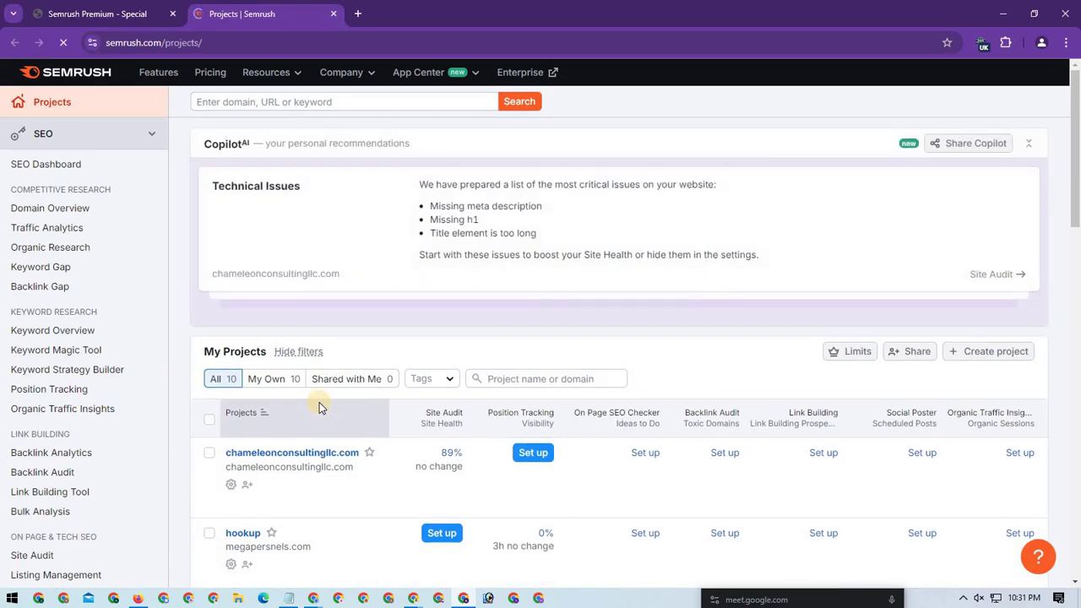
# Look up "back pain" in Semrush's Keyword Overview and open the full list of its keyword variations
pyautogui.click(232, 103)
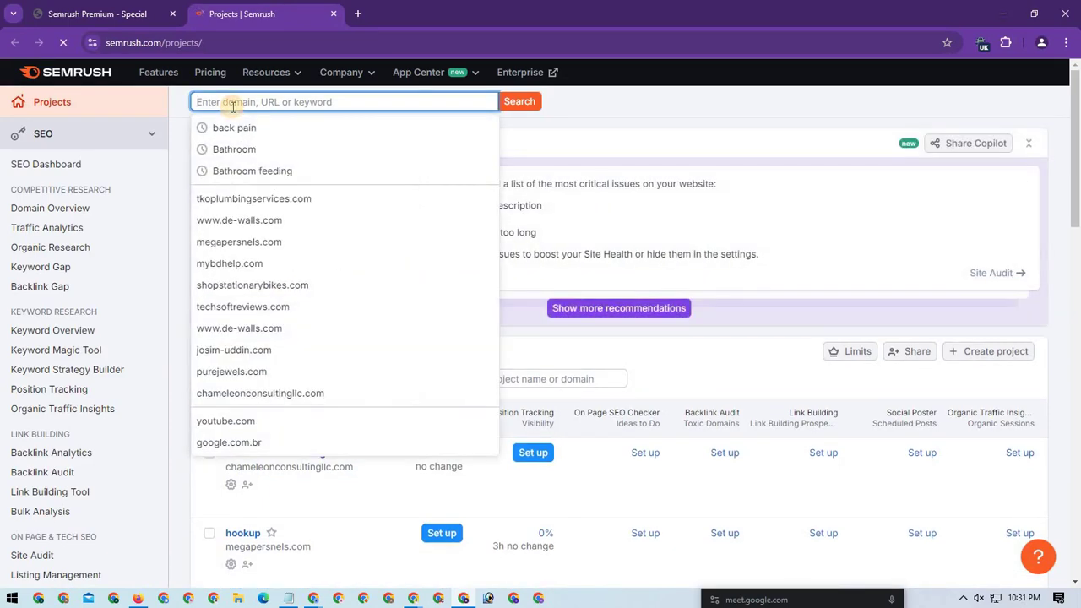
pyautogui.press('super+v')
pyautogui.click(249, 159)
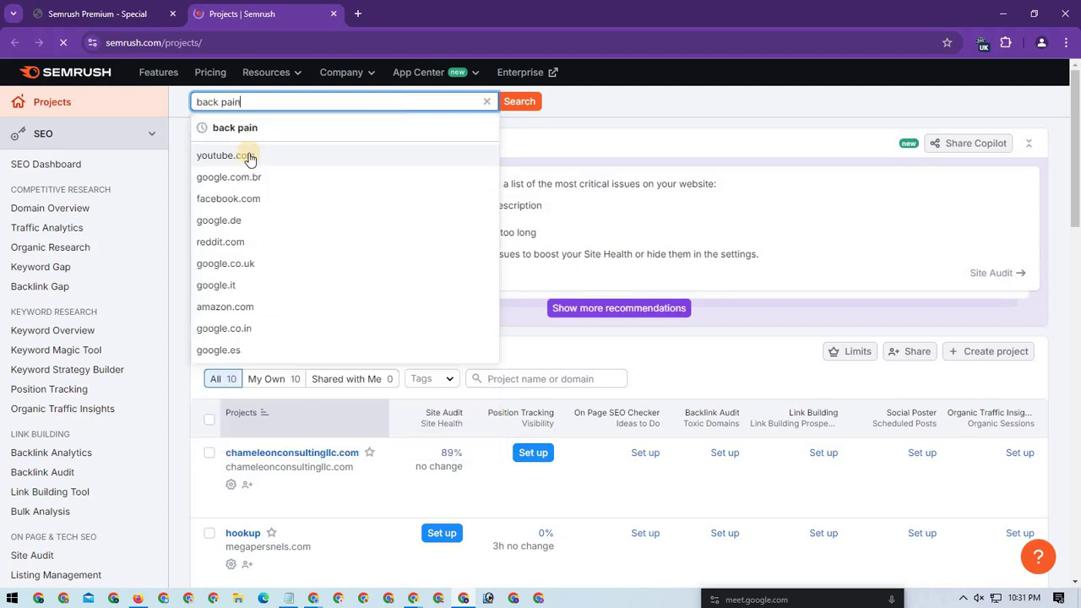
pyautogui.press('Return')
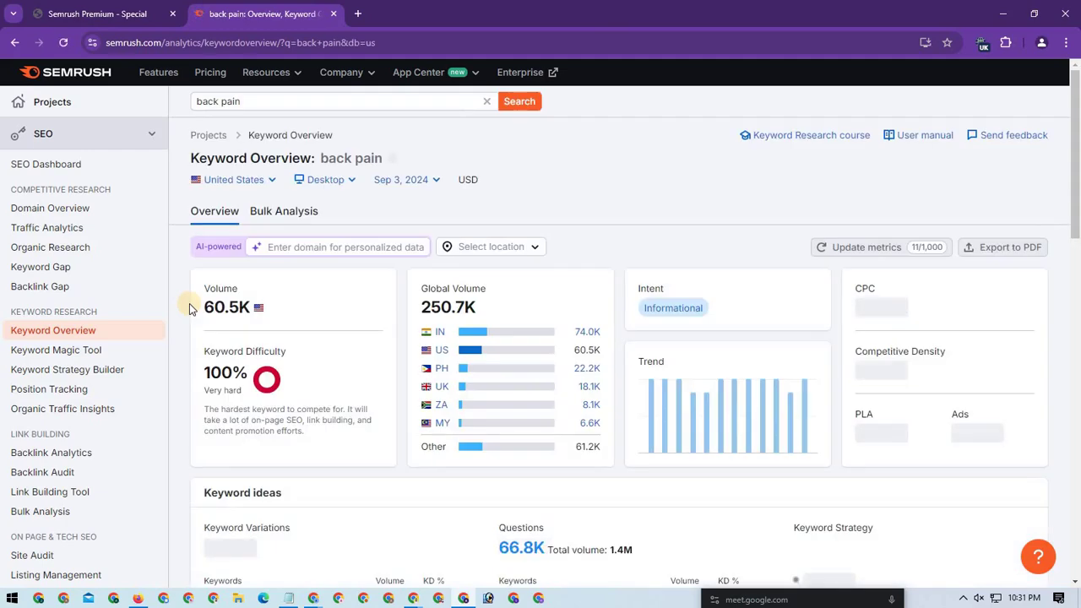
pyautogui.moveTo(195, 353)
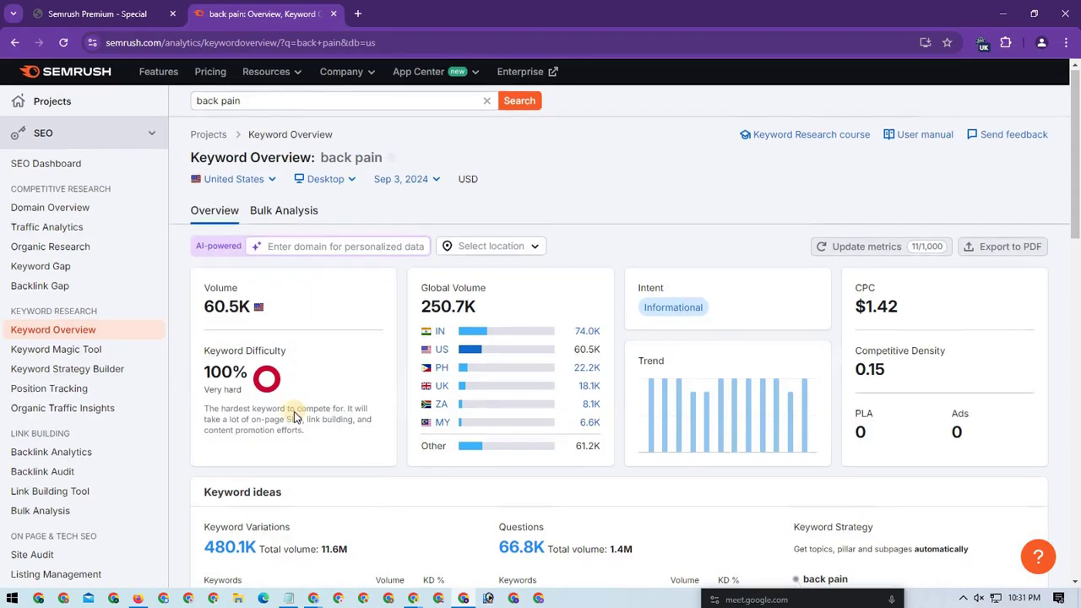
pyautogui.scroll(-3, 290, 411)
pyautogui.click(212, 460)
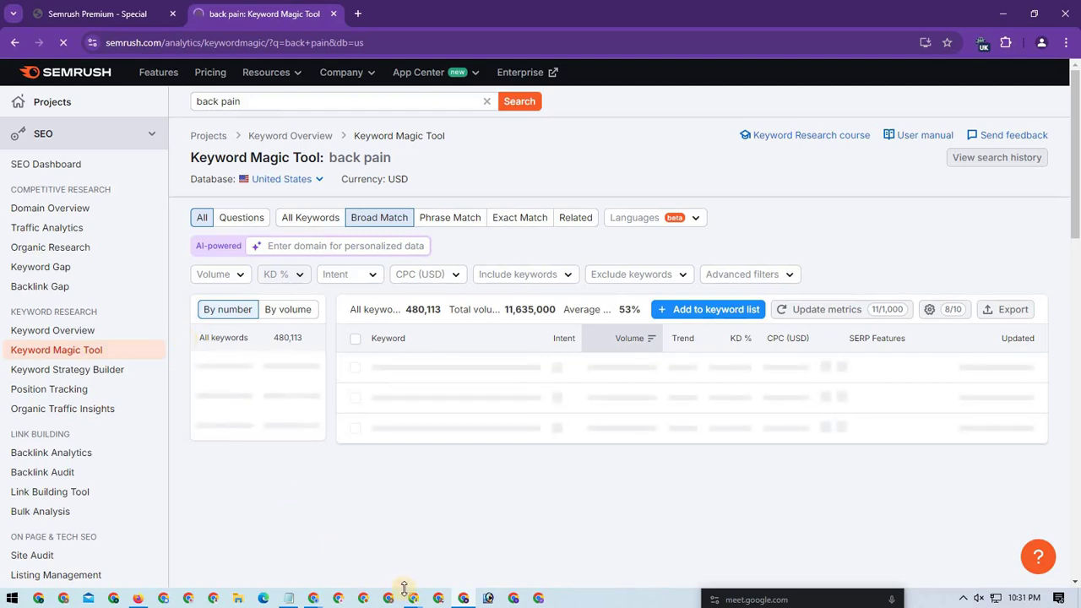
# Switch to the Google search window and search for "calculator" in a new tab
pyautogui.moveTo(412, 598)
pyautogui.click(284, 528)
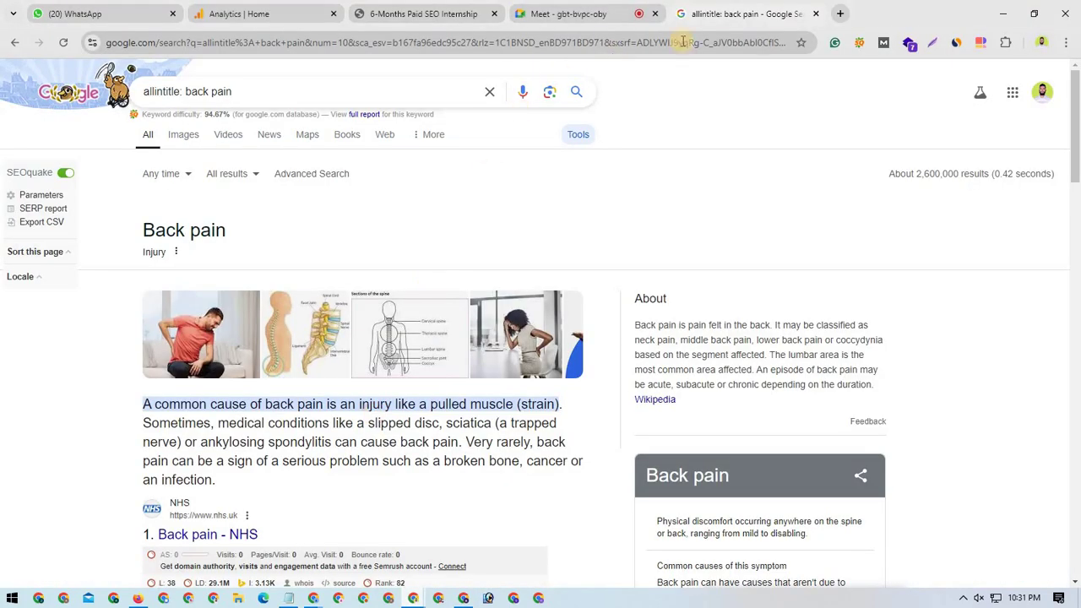
pyautogui.click(840, 14)
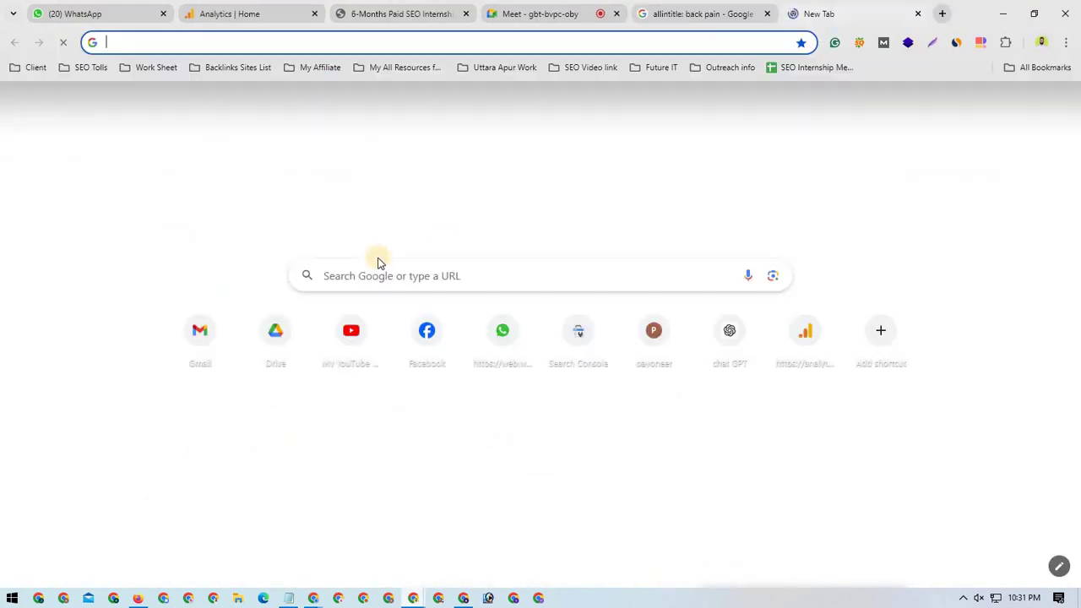
pyautogui.write('ca:')
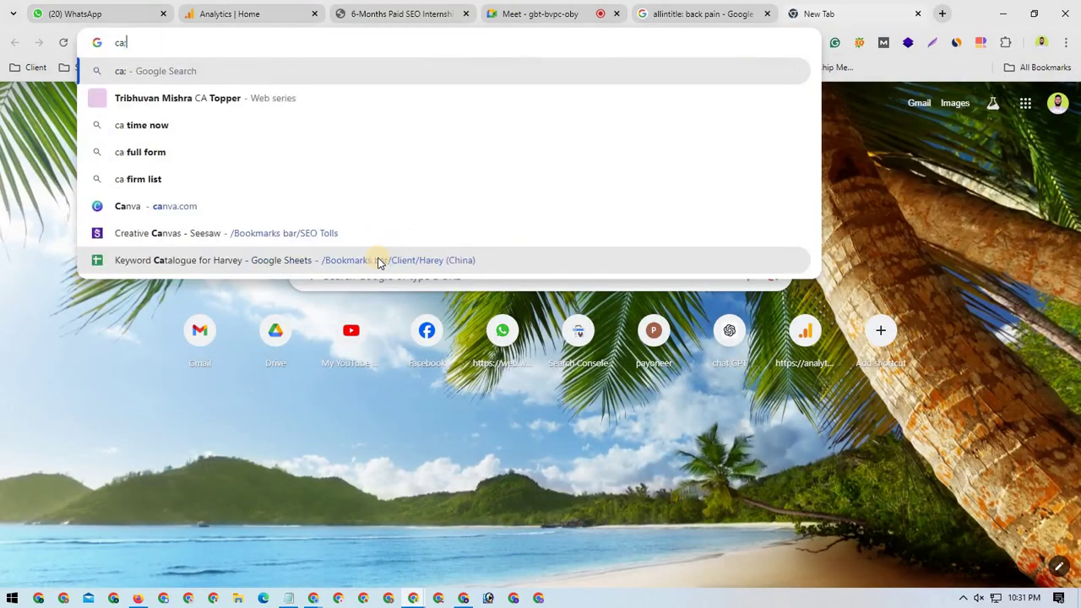
pyautogui.press('BackSpace')
pyautogui.write('l')
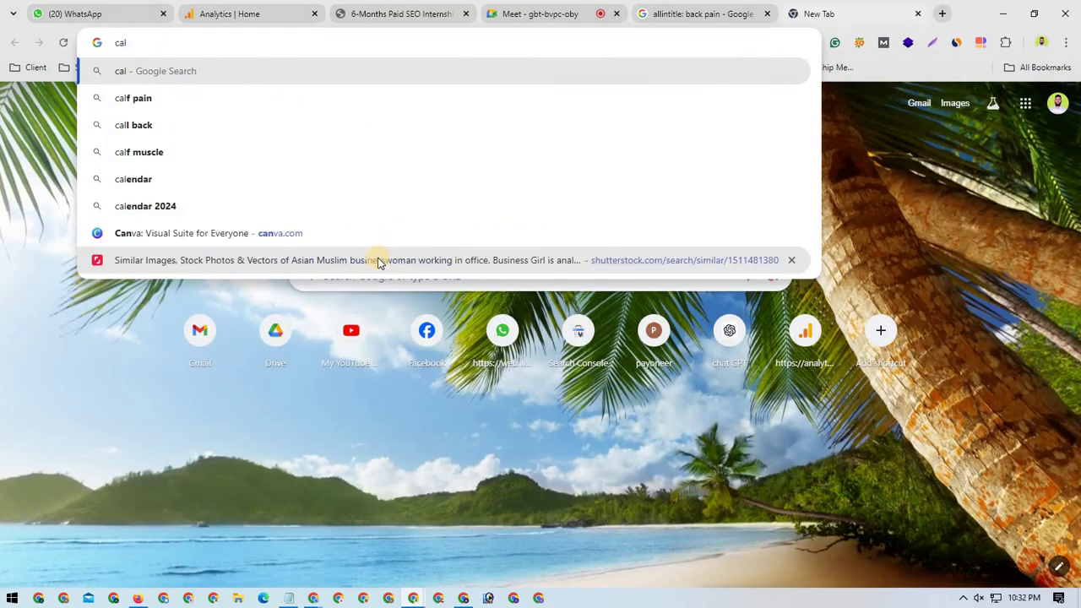
pyautogui.write('cu')
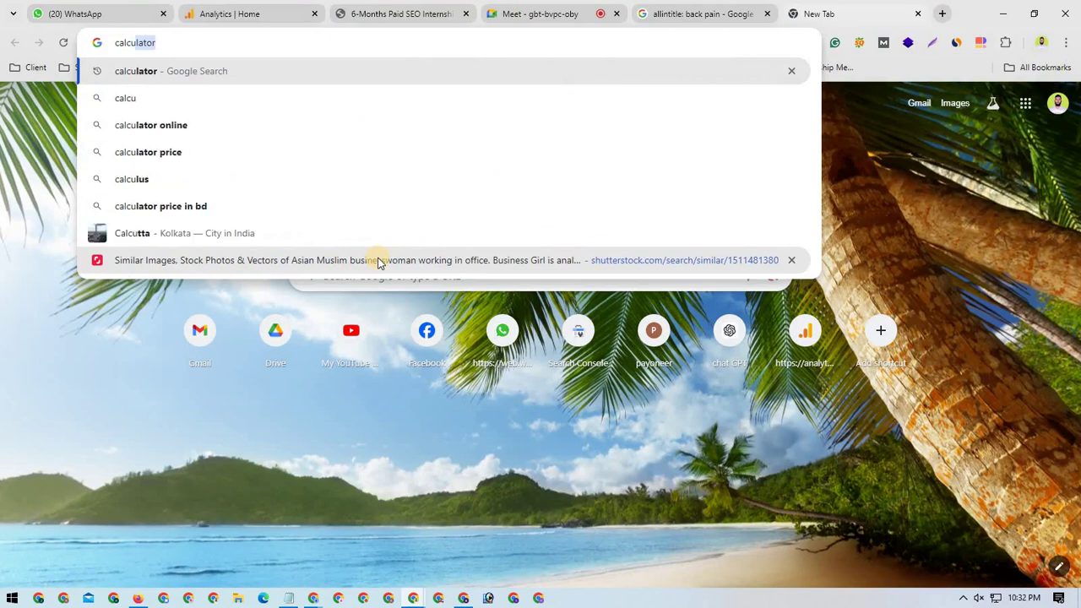
pyautogui.press('Return')
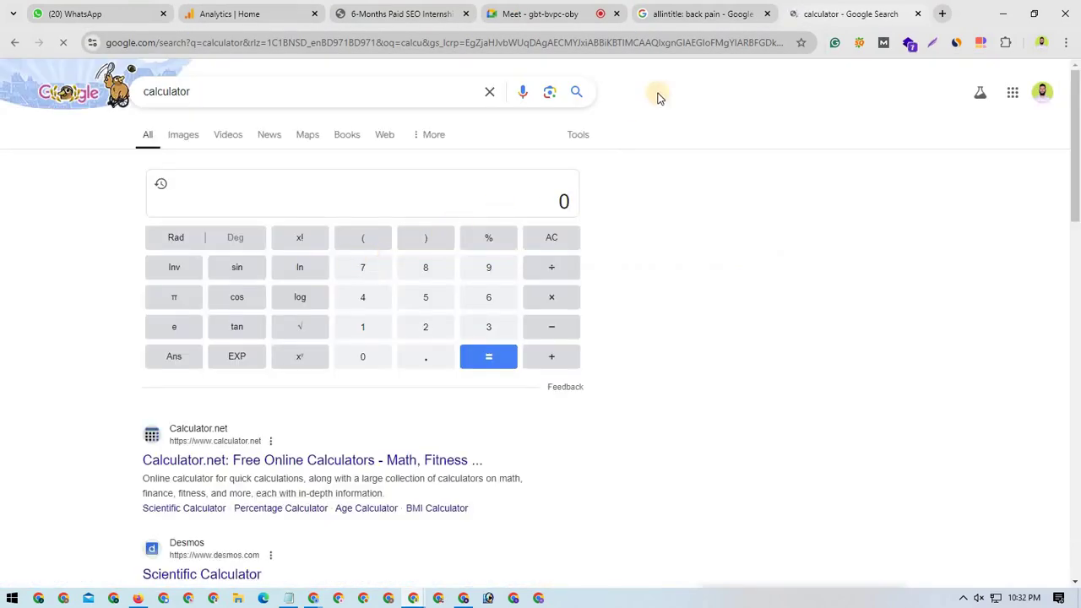
# Return to the allintitle search results and highlight the keyword "back pain", then the leading digits of the result count
pyautogui.click(678, 14)
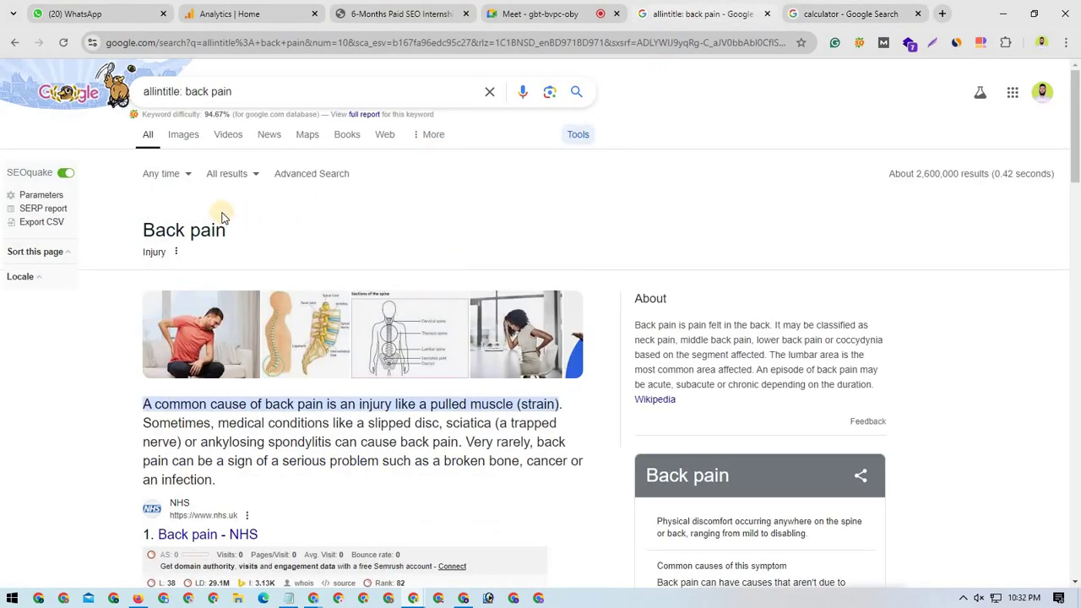
pyautogui.moveTo(234, 92); pyautogui.dragTo(186, 92)
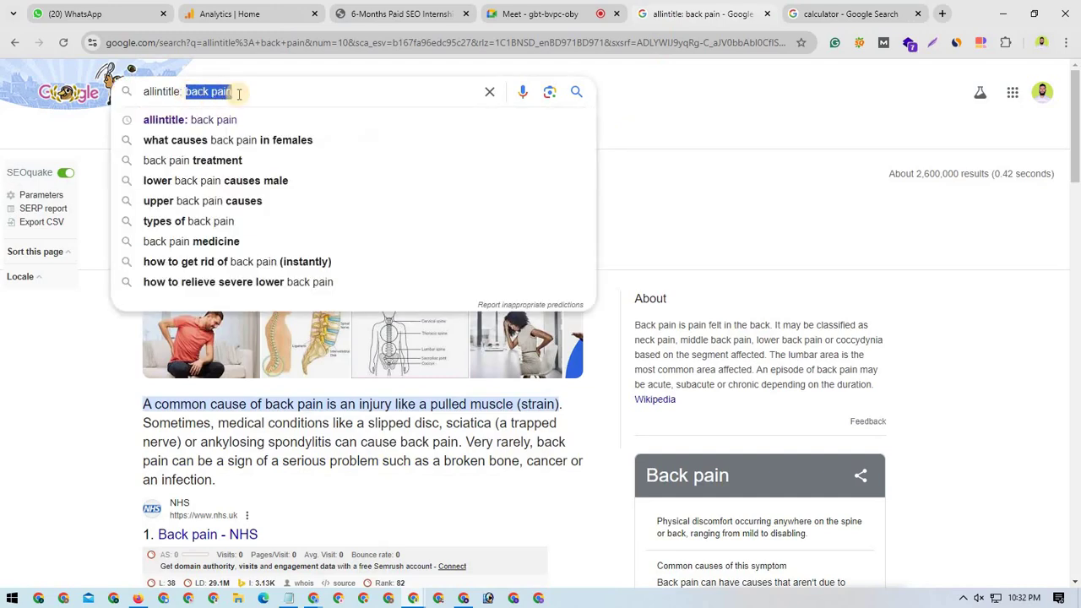
pyautogui.click(92, 349)
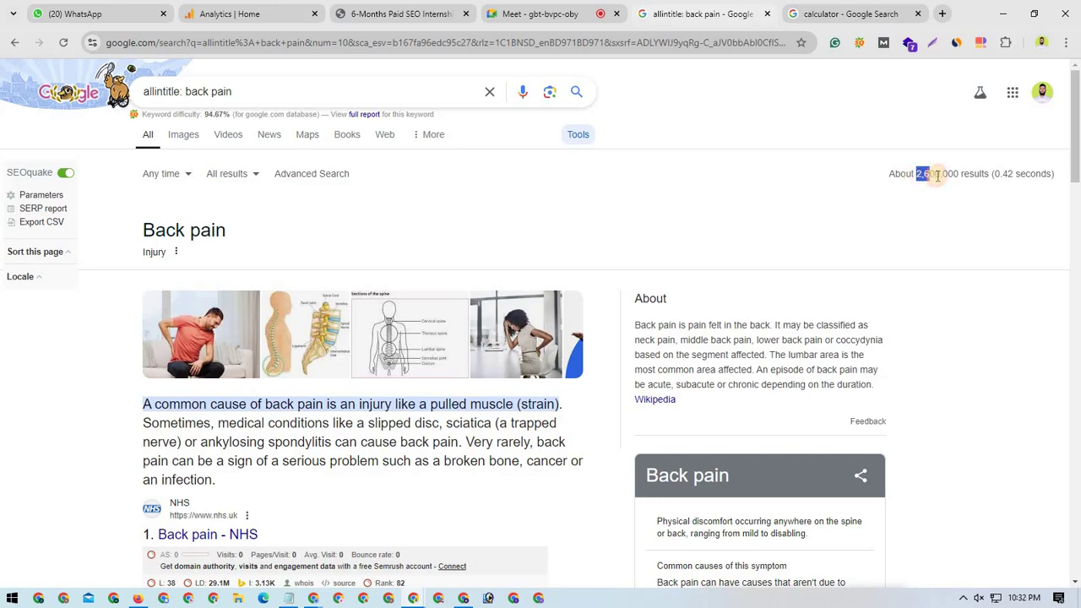
pyautogui.moveTo(940, 175); pyautogui.dragTo(941, 175)
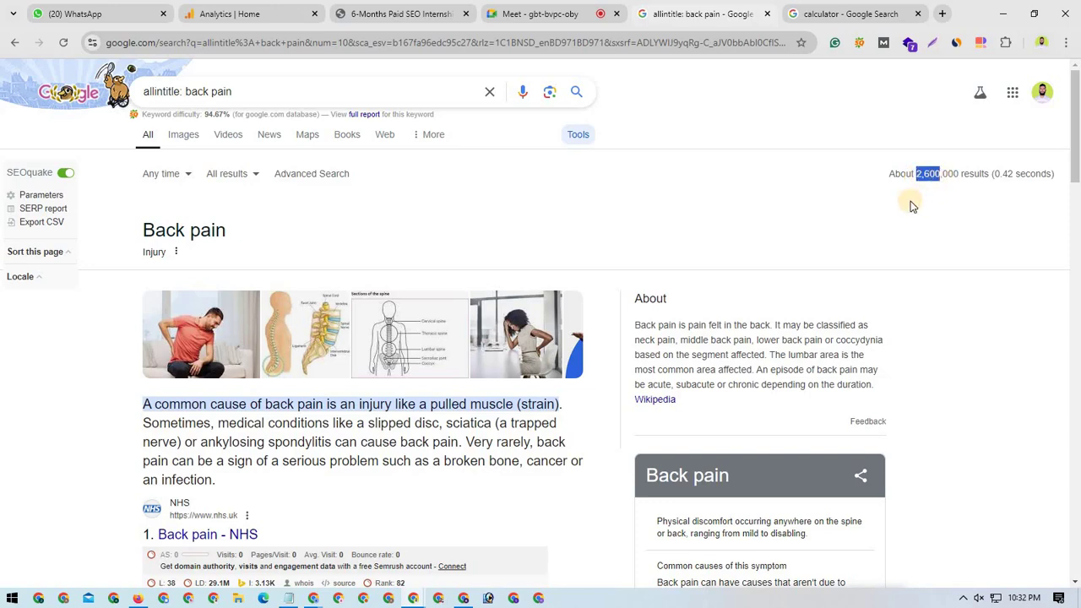
# Start a division in Google's calculator with 2600 as the dividend
pyautogui.click(832, 9)
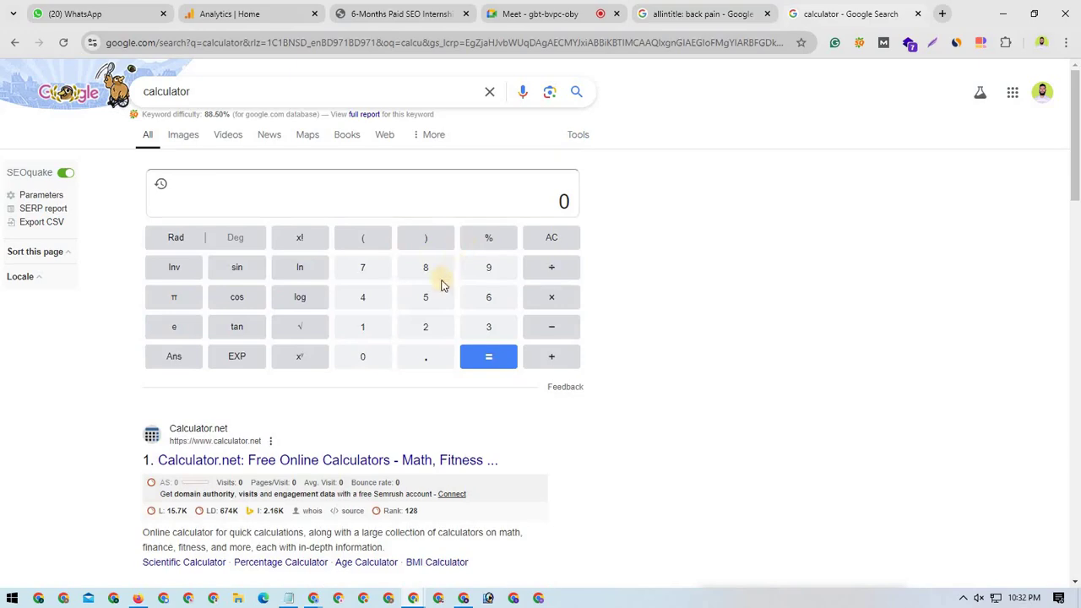
pyautogui.click(416, 328)
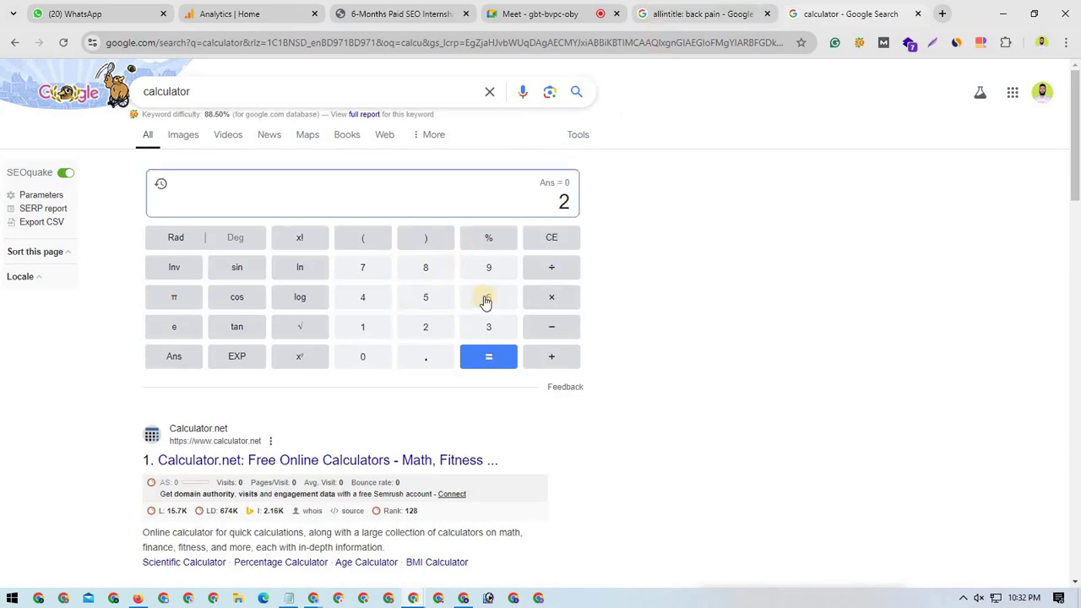
pyautogui.click(487, 302)
pyautogui.click(364, 358)
pyautogui.click(372, 357)
pyautogui.click(550, 274)
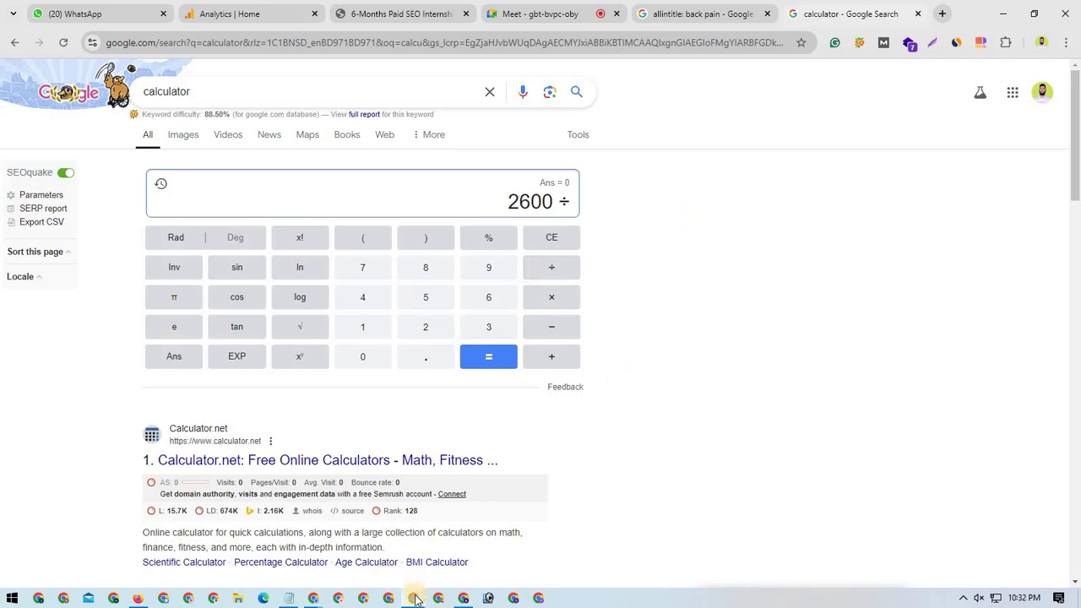
# Check the search volumes in Semrush's keyword list, then calculate the division with 40000 as the divisor and clear the calculator
pyautogui.click(463, 599)
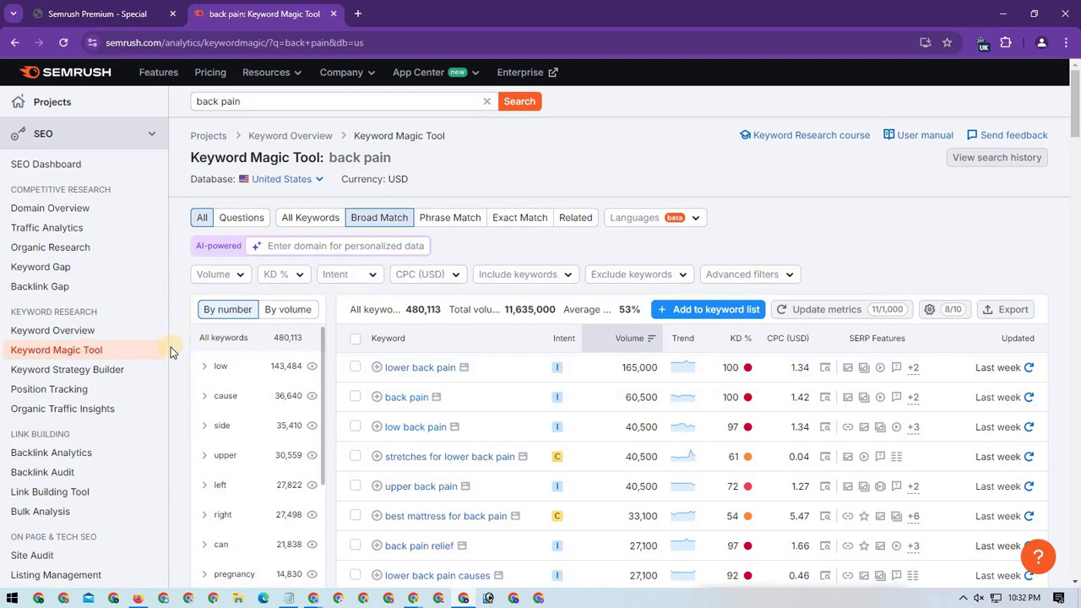
pyautogui.moveTo(410, 597)
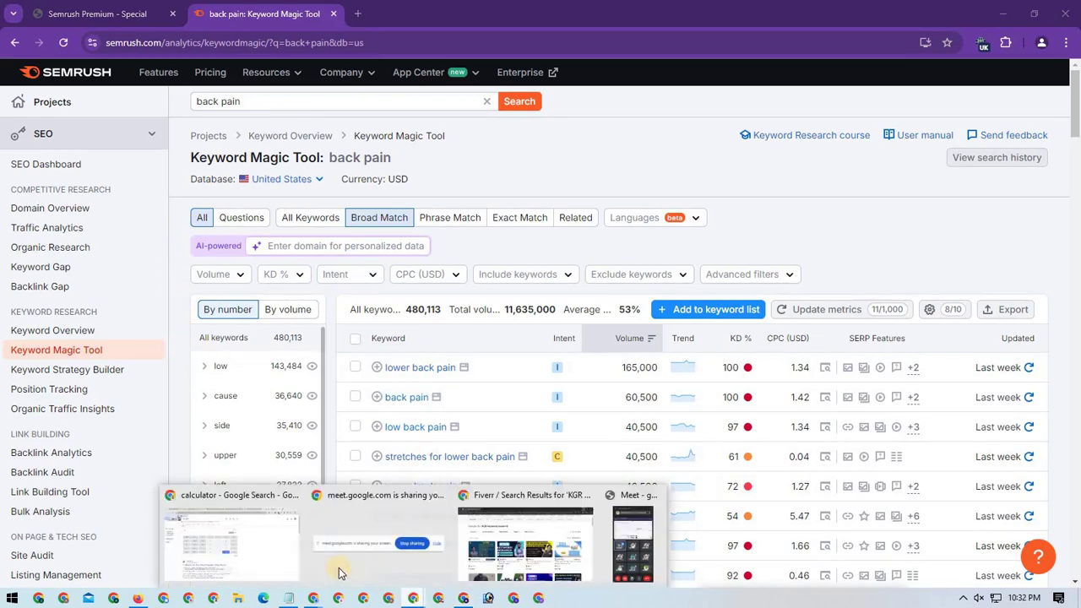
pyautogui.click(279, 530)
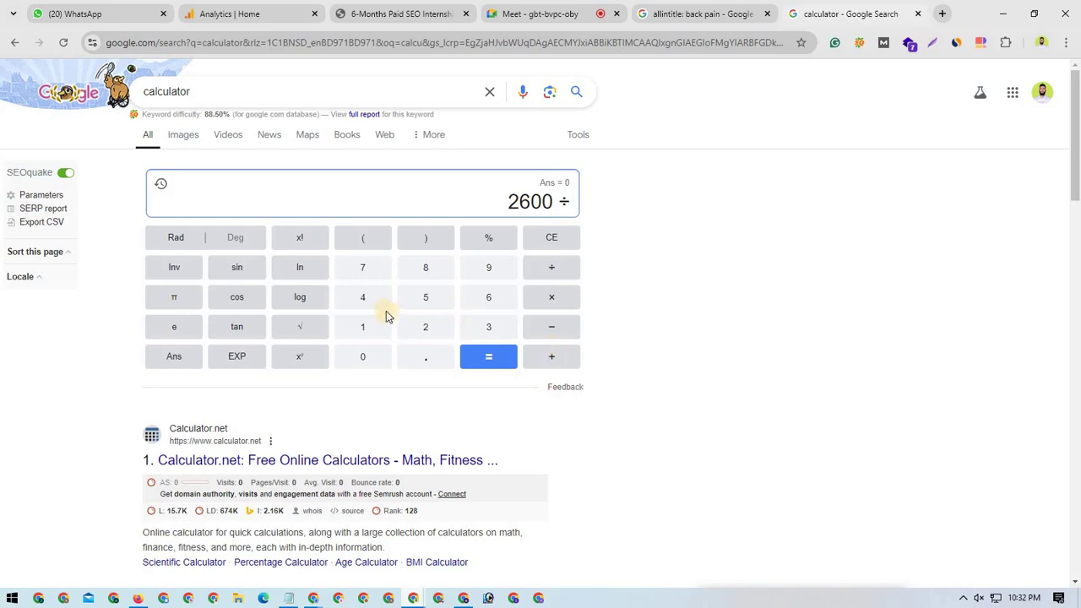
pyautogui.click(362, 297)
pyautogui.click(365, 353)
pyautogui.click(367, 356)
pyautogui.click(369, 357)
pyautogui.click(370, 357)
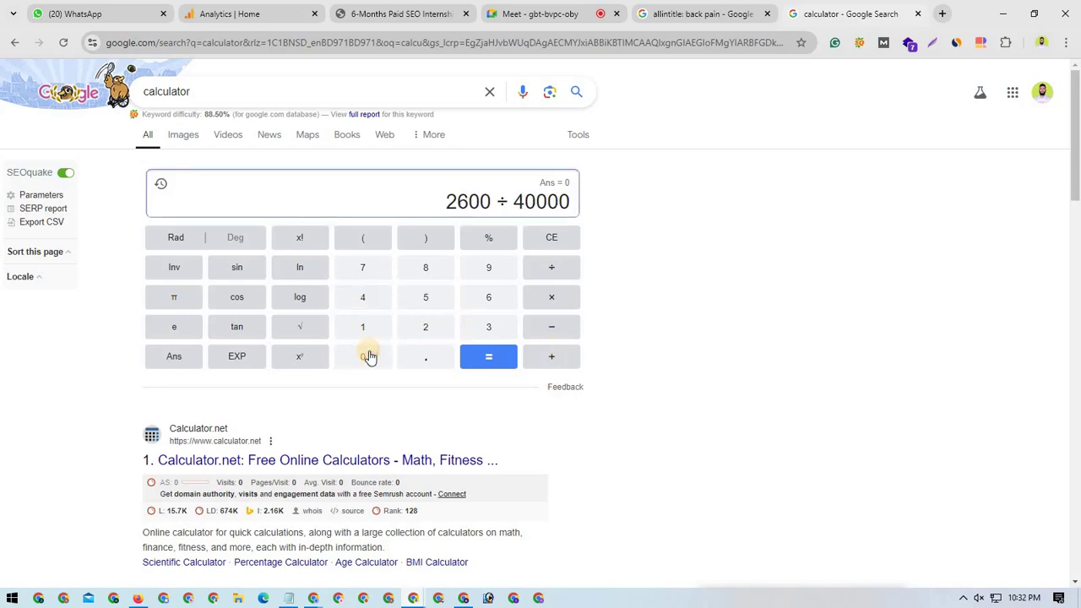
pyautogui.click(486, 356)
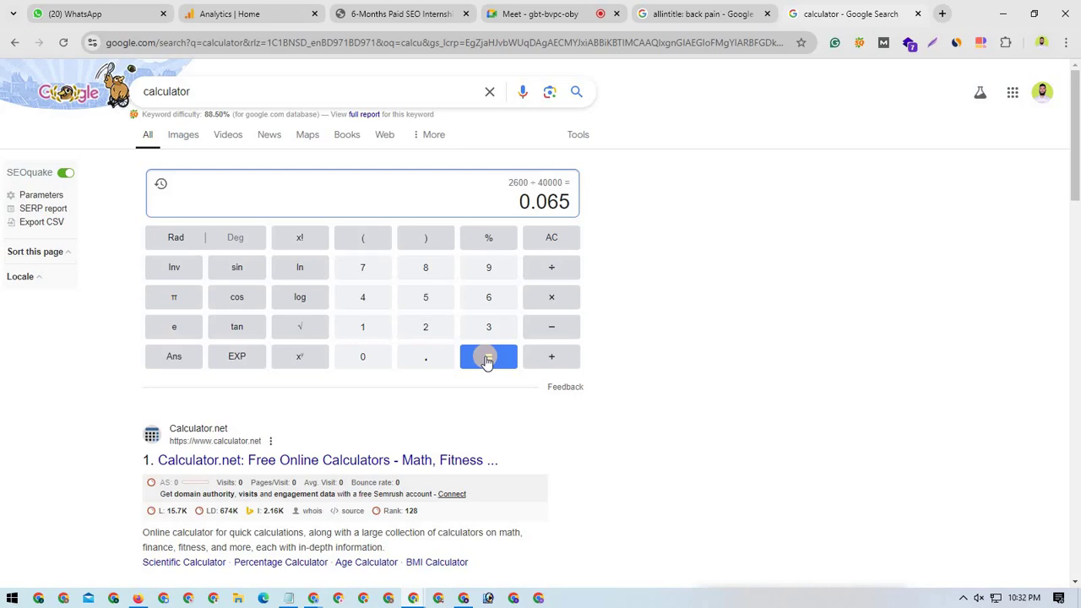
pyautogui.click(553, 242)
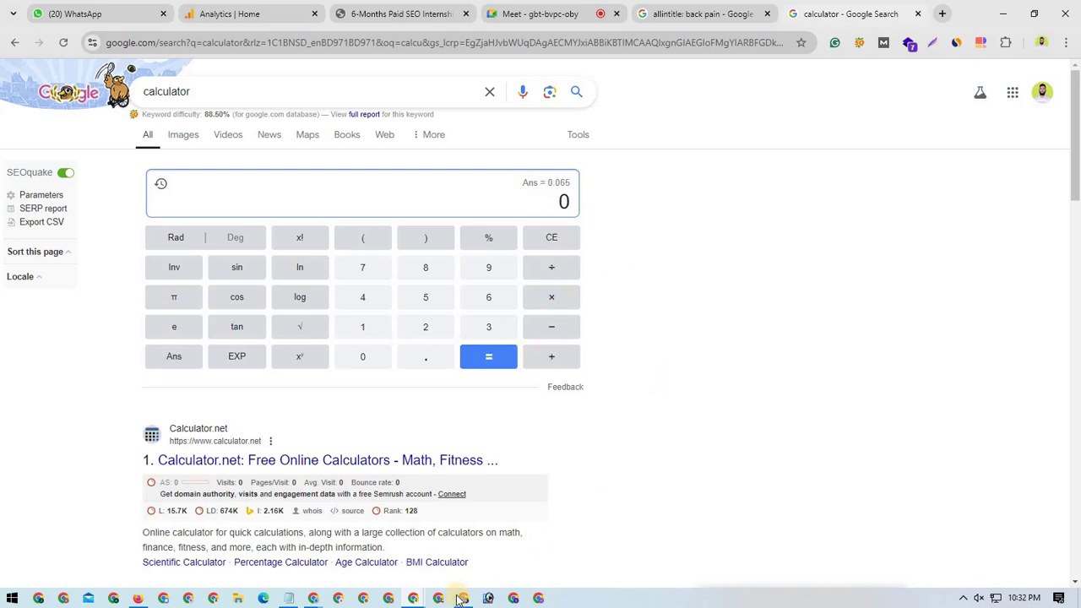
# Browse the "back pain" keyword list in Semrush and filter it to Easy keyword difficulty (15–29%)
pyautogui.click(465, 599)
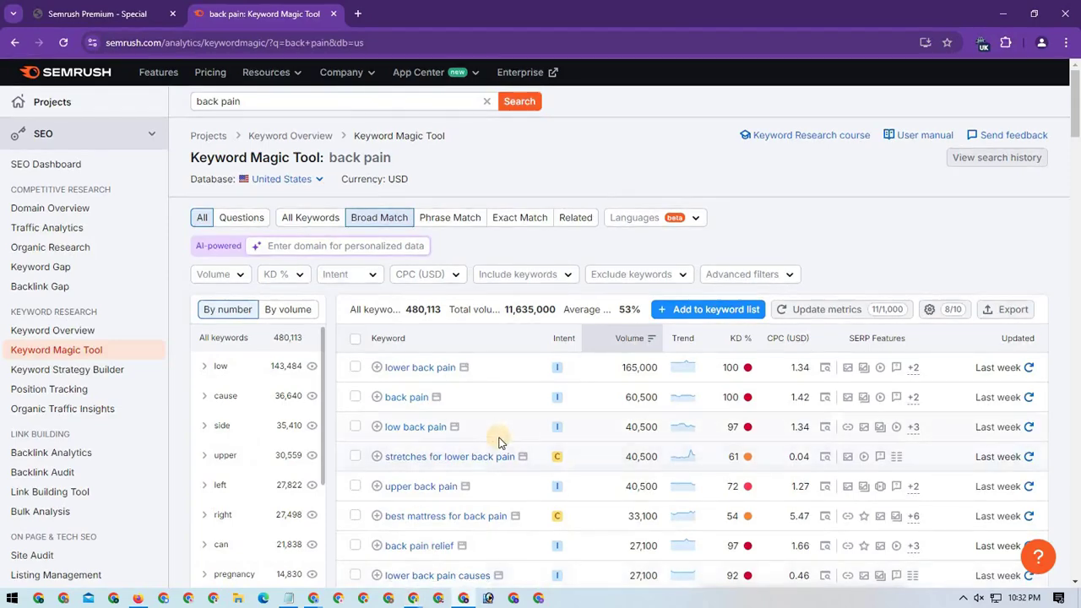
pyautogui.scroll(-3, 473, 443)
pyautogui.scroll(-3, 436, 439)
pyautogui.scroll(5, 415, 411)
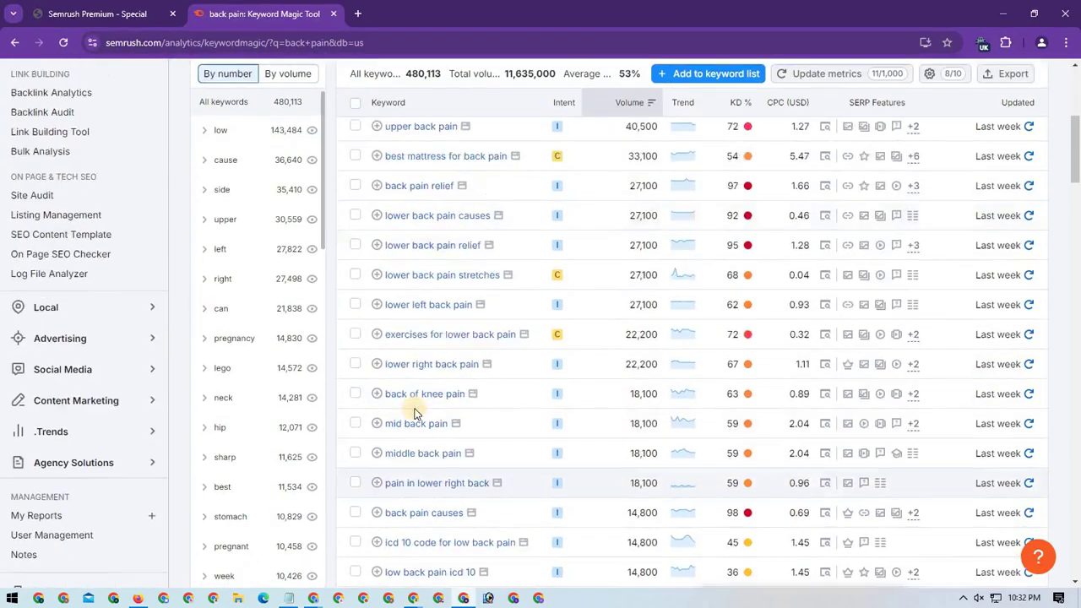
pyautogui.click(295, 272)
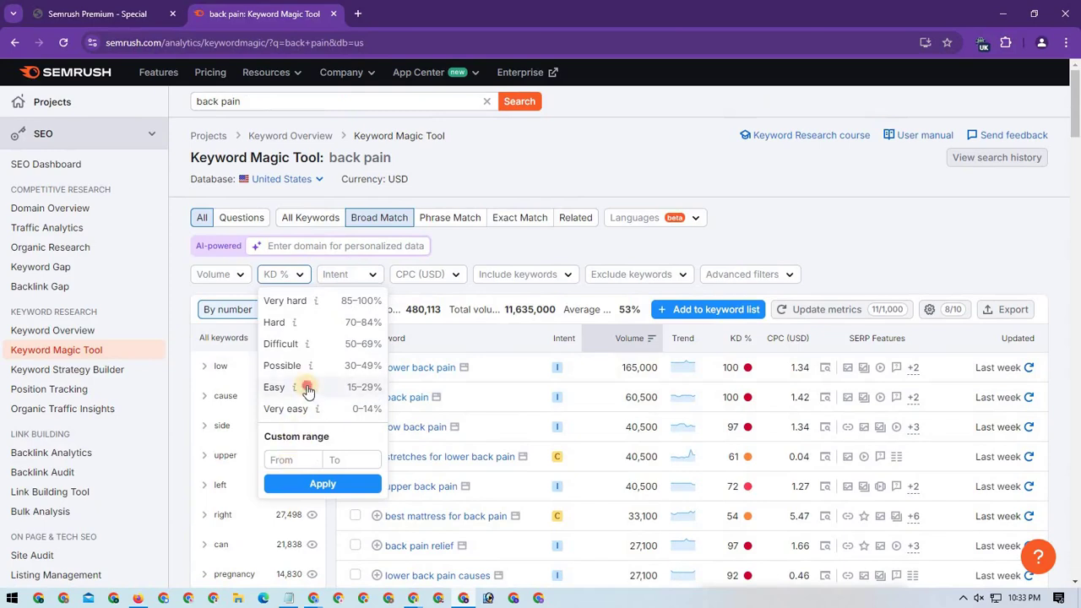
pyautogui.click(306, 390)
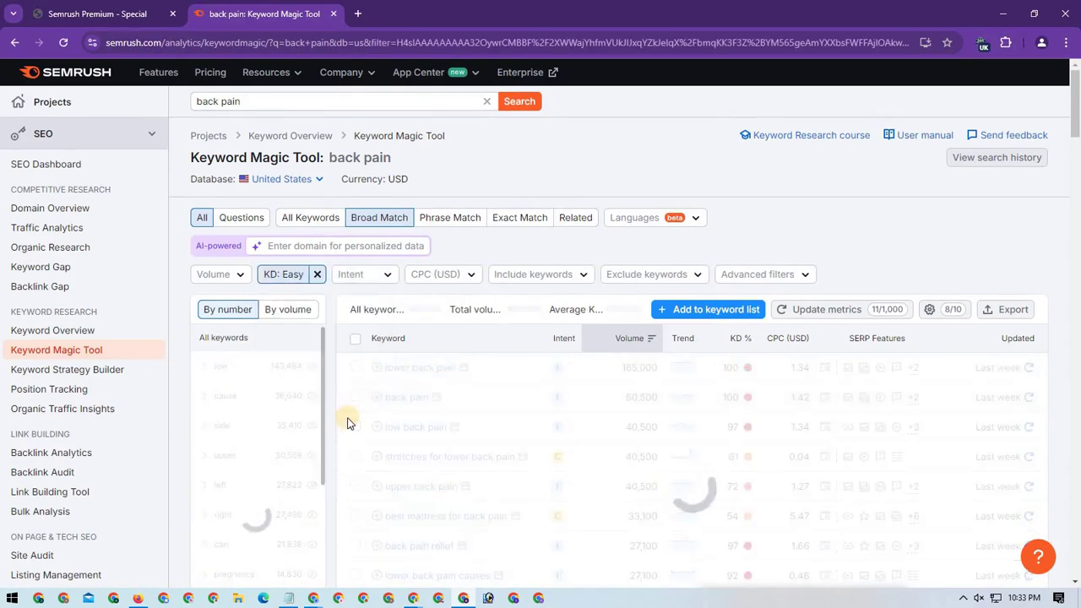
# Check the in-call messages in the Google Meet call, then return to the Semrush keyword list
pyautogui.moveTo(413, 596)
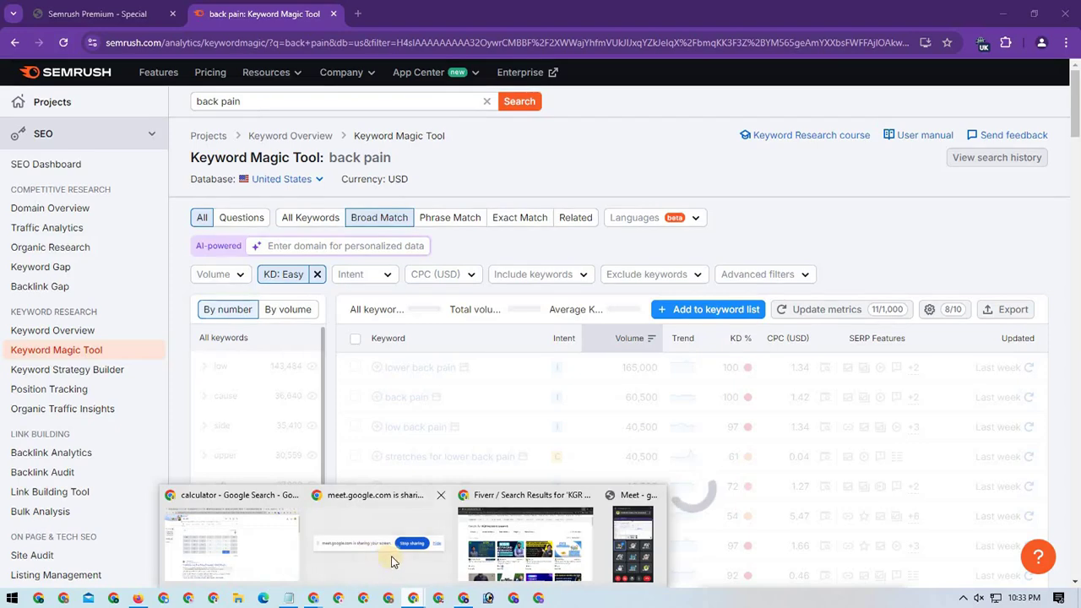
pyautogui.click(278, 545)
pyautogui.click(558, 15)
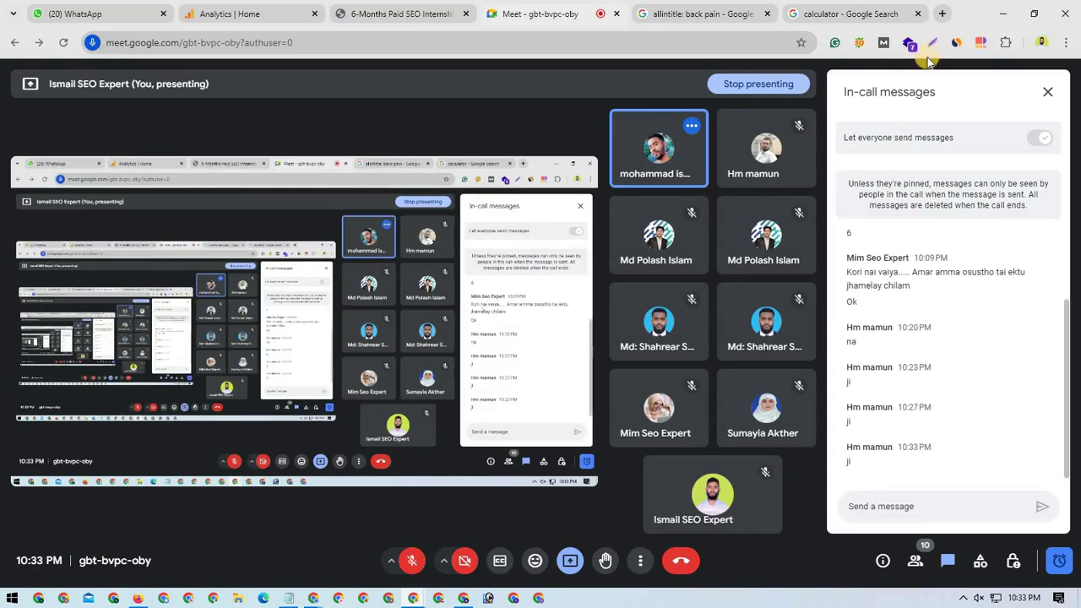
pyautogui.click(1002, 13)
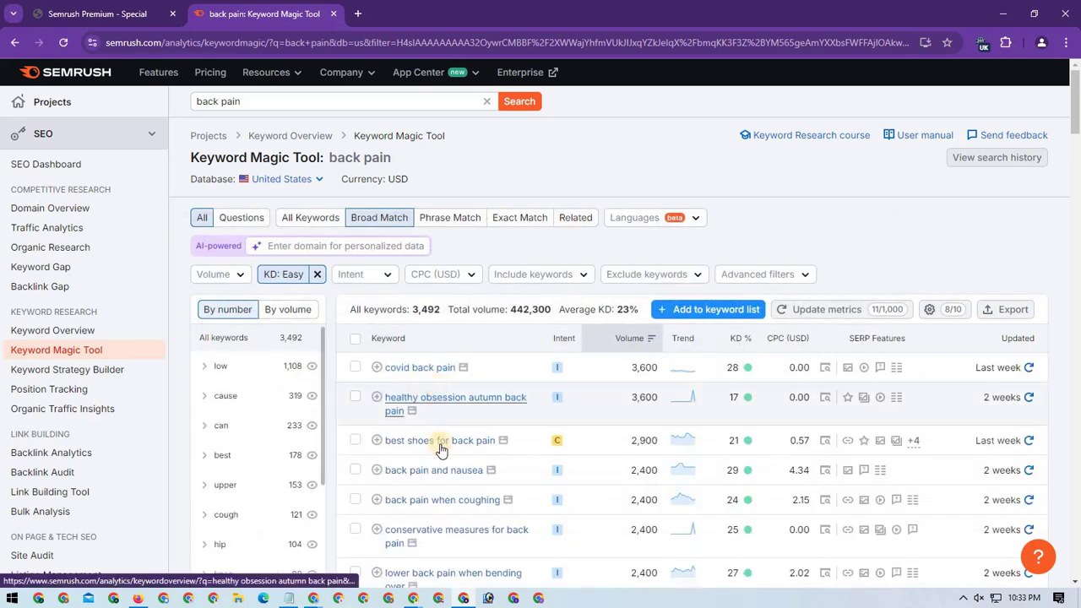
# Copy the keyword "best shoes for back pain" from Semrush's Easy-difficulty list and switch to the allintitle search in Google
pyautogui.scroll(-2, 427, 405)
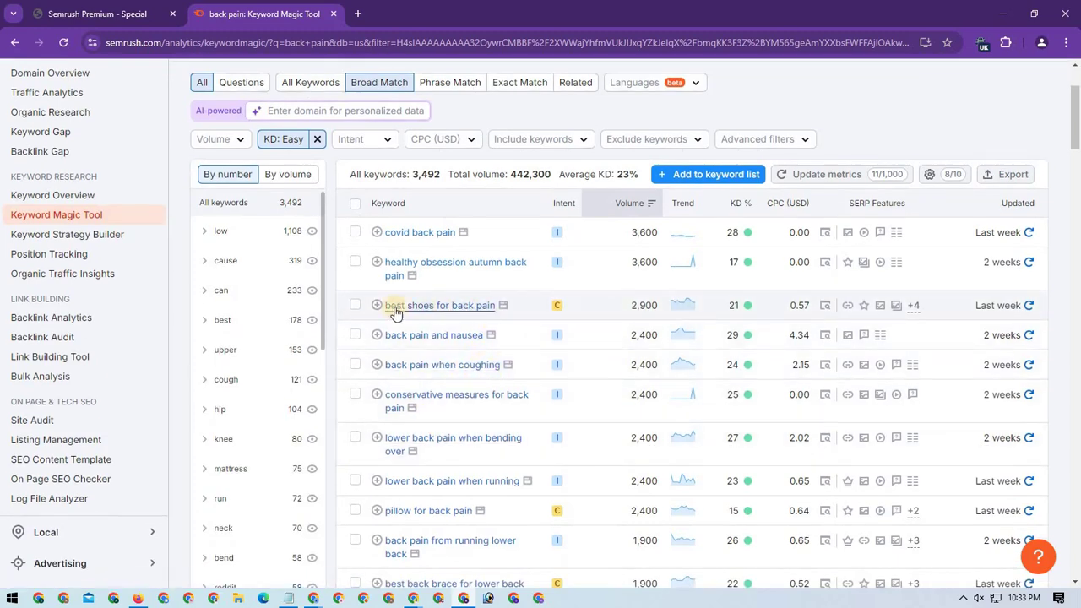
pyautogui.moveTo(519, 308); pyautogui.dragTo(381, 306)
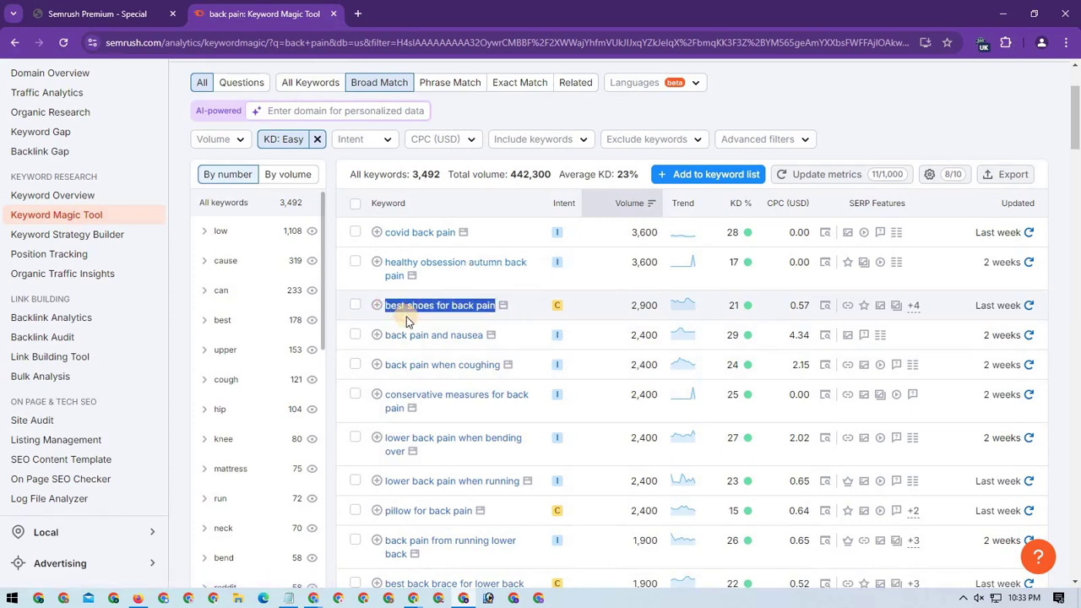
pyautogui.moveTo(438, 598)
pyautogui.click(291, 549)
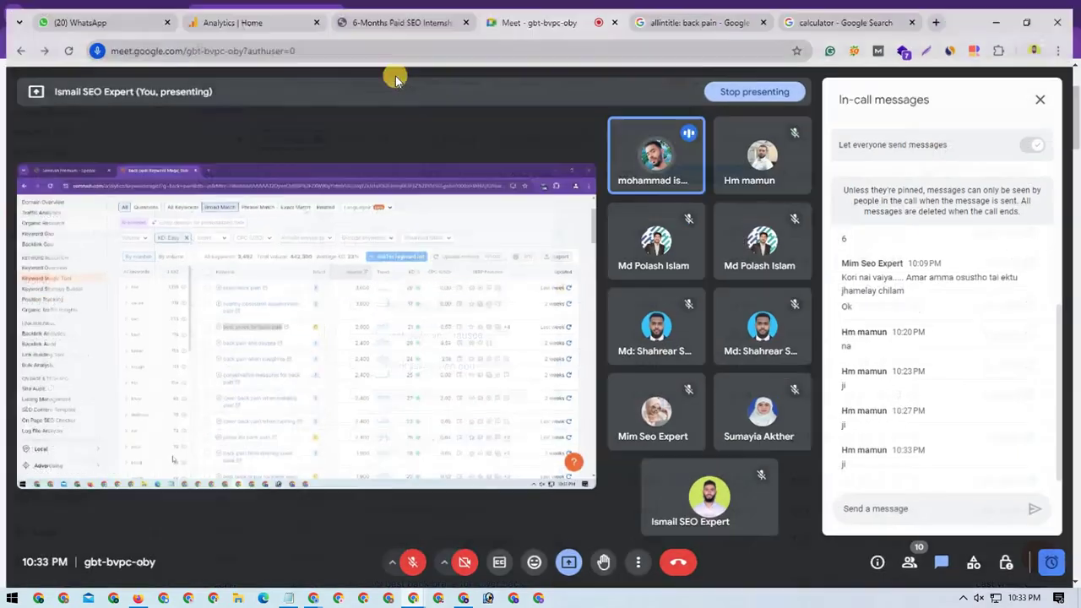
pyautogui.click(790, 17)
pyautogui.click(694, 14)
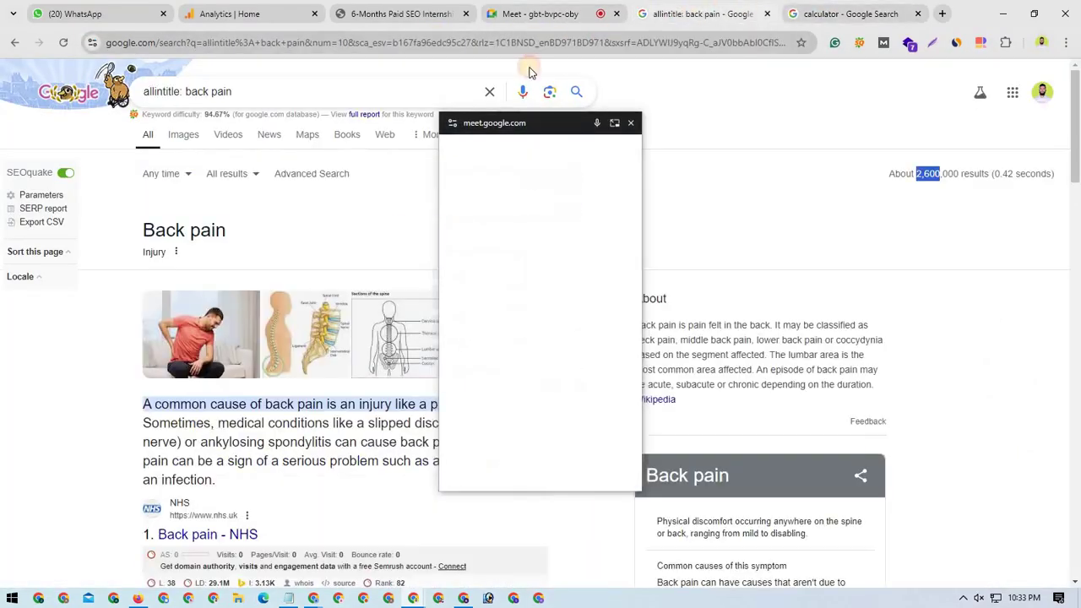
# Move the floating call window aside, search Google for "allintitle: best shoes for back pain" and show the result count
pyautogui.moveTo(536, 123); pyautogui.dragTo(859, 573)
pyautogui.moveTo(247, 95); pyautogui.dragTo(192, 97)
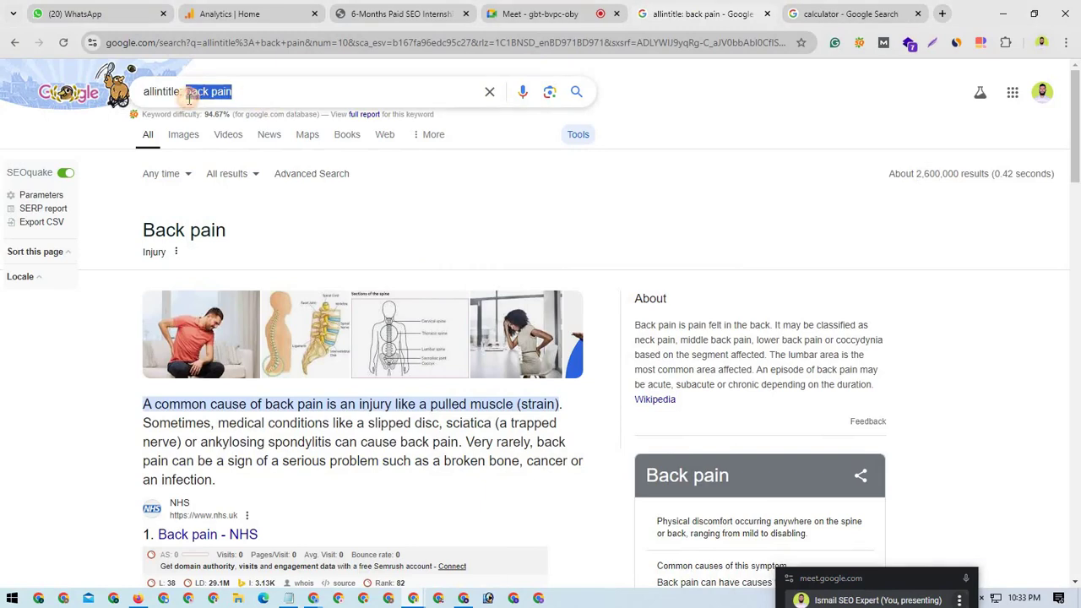
pyautogui.write('best shoes for back pain')
pyautogui.press('Return')
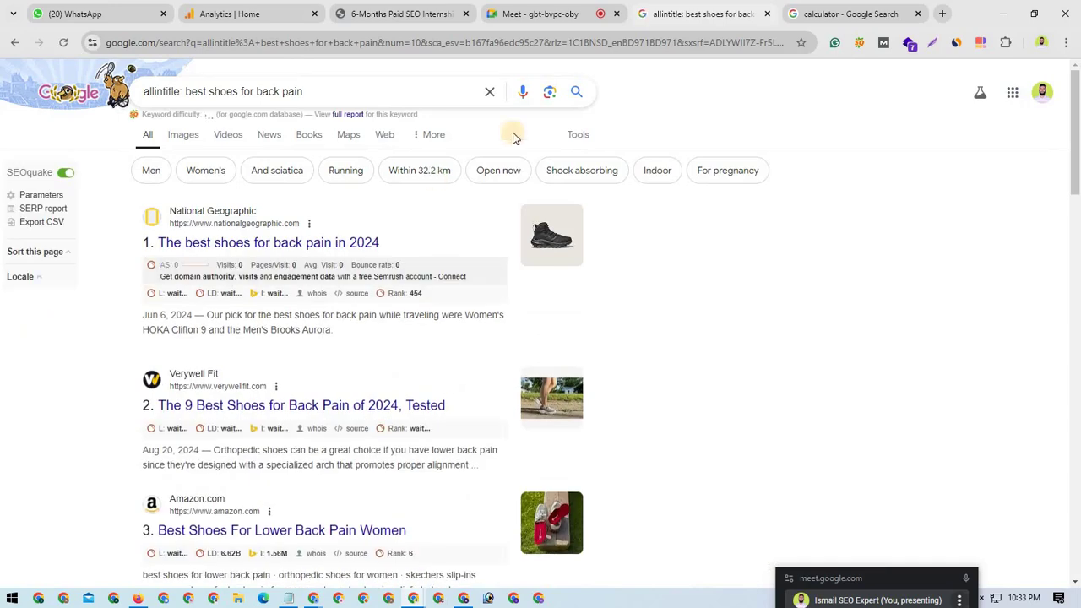
pyautogui.click(578, 136)
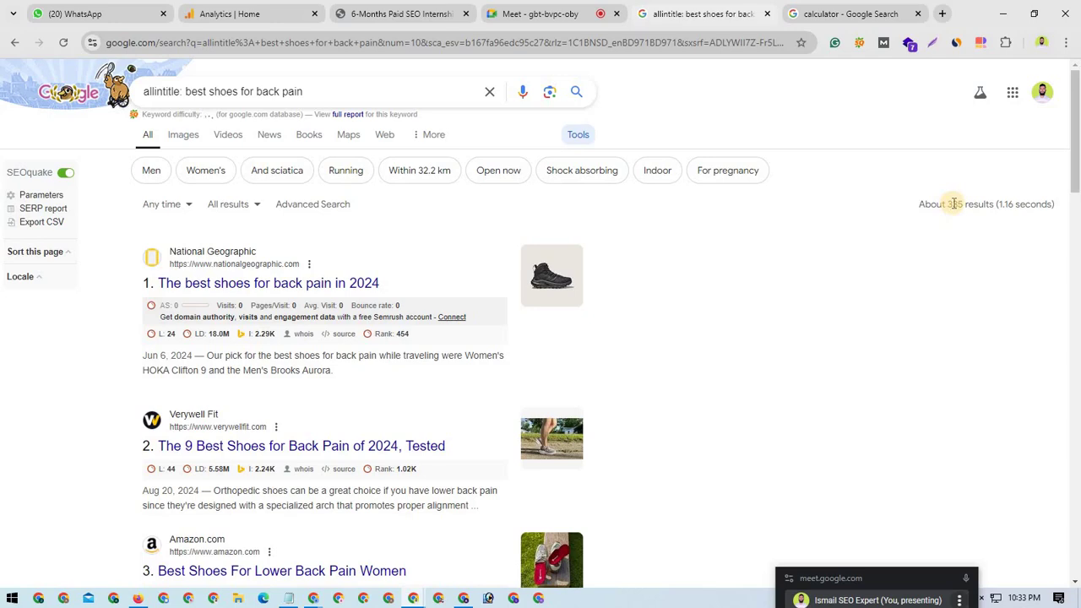
# Highlight the allintitle result count and the searched keyword on the results page
pyautogui.moveTo(949, 206); pyautogui.dragTo(962, 207)
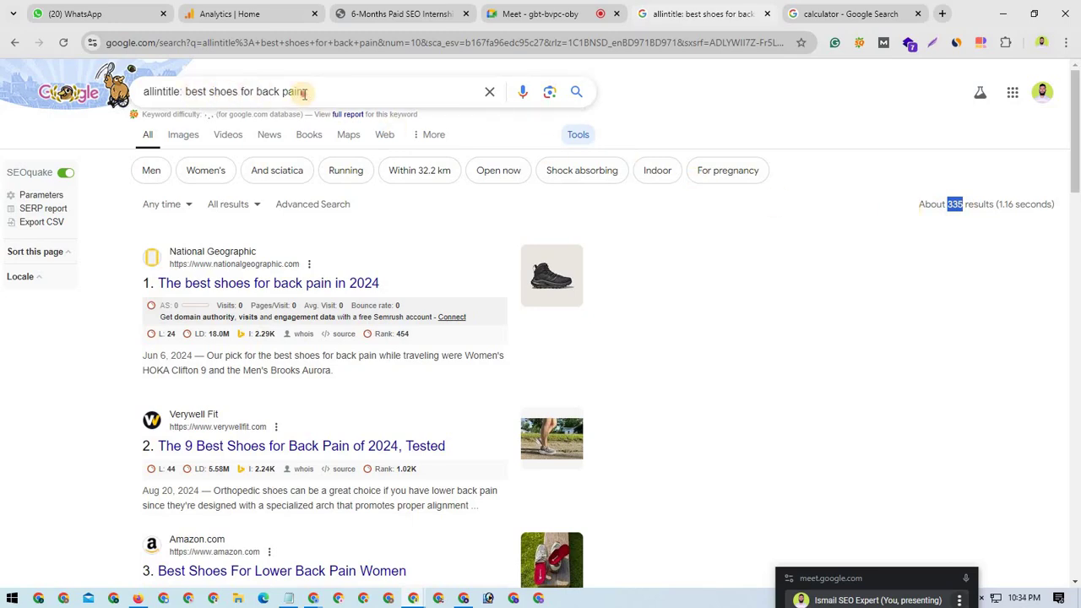
pyautogui.moveTo(305, 94); pyautogui.dragTo(183, 93)
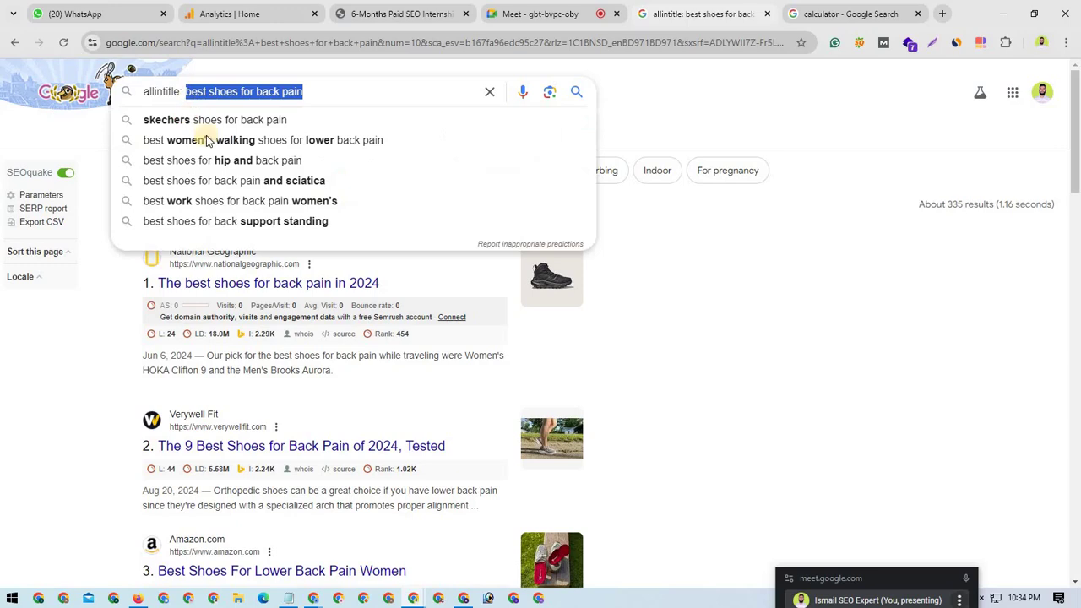
pyautogui.click(935, 272)
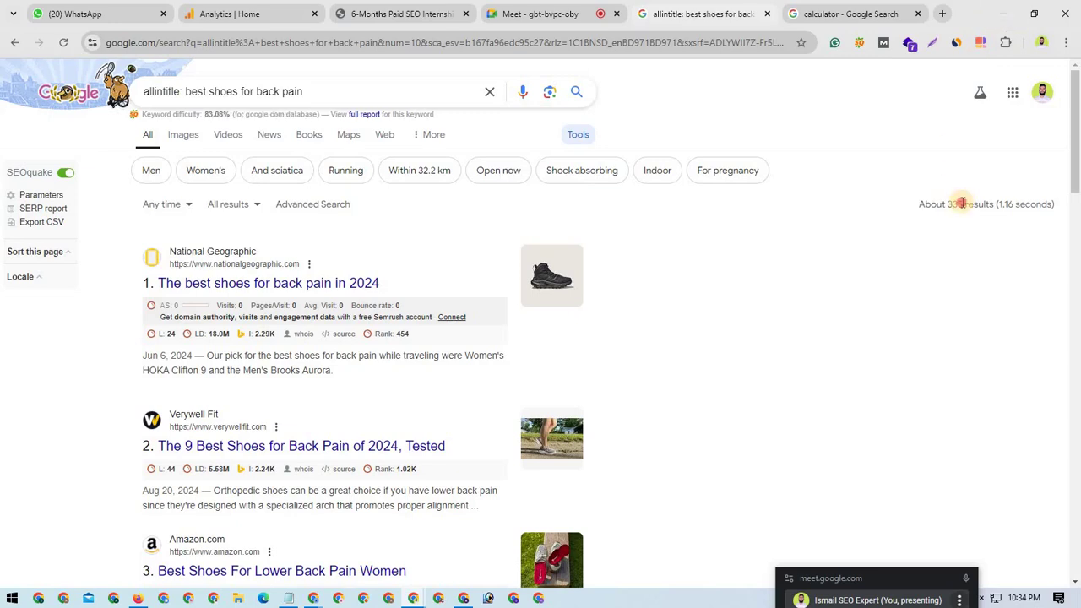
pyautogui.moveTo(962, 203); pyautogui.dragTo(949, 206)
# Capture the blank area beside the search results as a screenshot region and handwrite 335 above a fraction line in red
pyautogui.press('Print')
pyautogui.moveTo(579, 193)
pyautogui.mouseDown()
pyautogui.moveTo(1068, 573)
pyautogui.moveTo(1080, 603)
pyautogui.mouseUp()
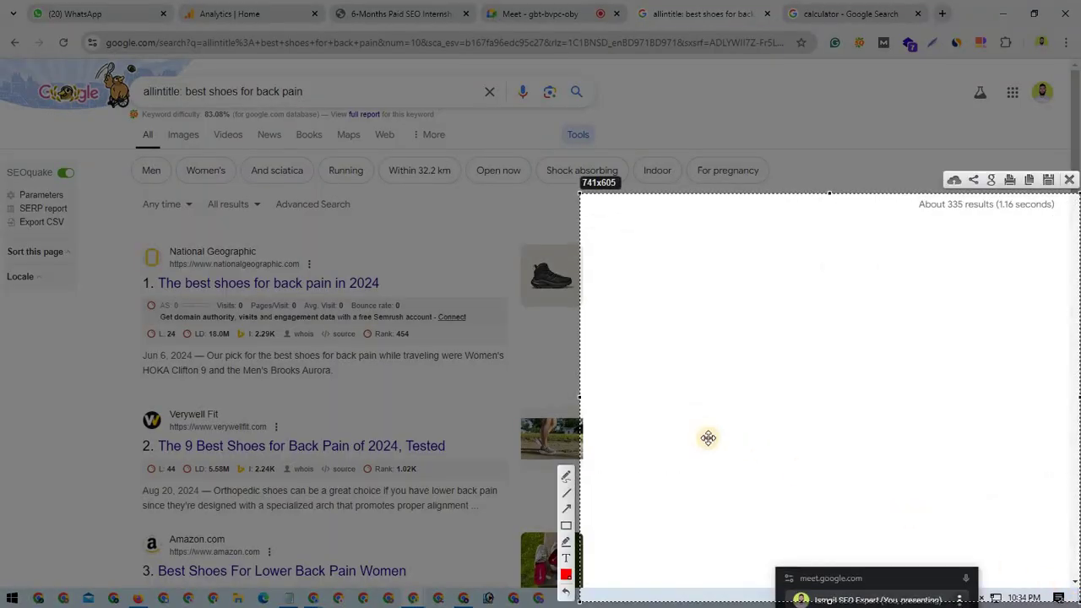
pyautogui.click(565, 479)
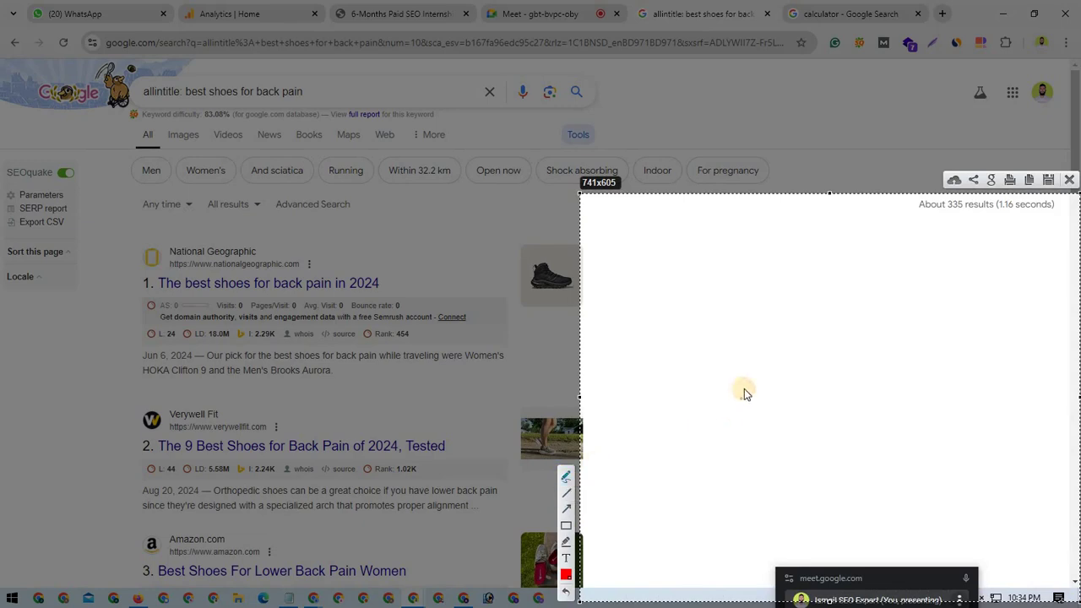
pyautogui.moveTo(744, 388); pyautogui.dragTo(880, 386)
pyautogui.moveTo(755, 336)
pyautogui.mouseDown()
pyautogui.moveTo(779, 340)
pyautogui.moveTo(779, 362)
pyautogui.moveTo(763, 369)
pyautogui.moveTo(809, 365)
pyautogui.moveTo(796, 369)
pyautogui.mouseUp()
pyautogui.click(798, 323)
pyautogui.moveTo(843, 317)
pyautogui.mouseDown()
pyautogui.moveTo(834, 318)
pyautogui.moveTo(837, 365)
pyautogui.mouseUp()
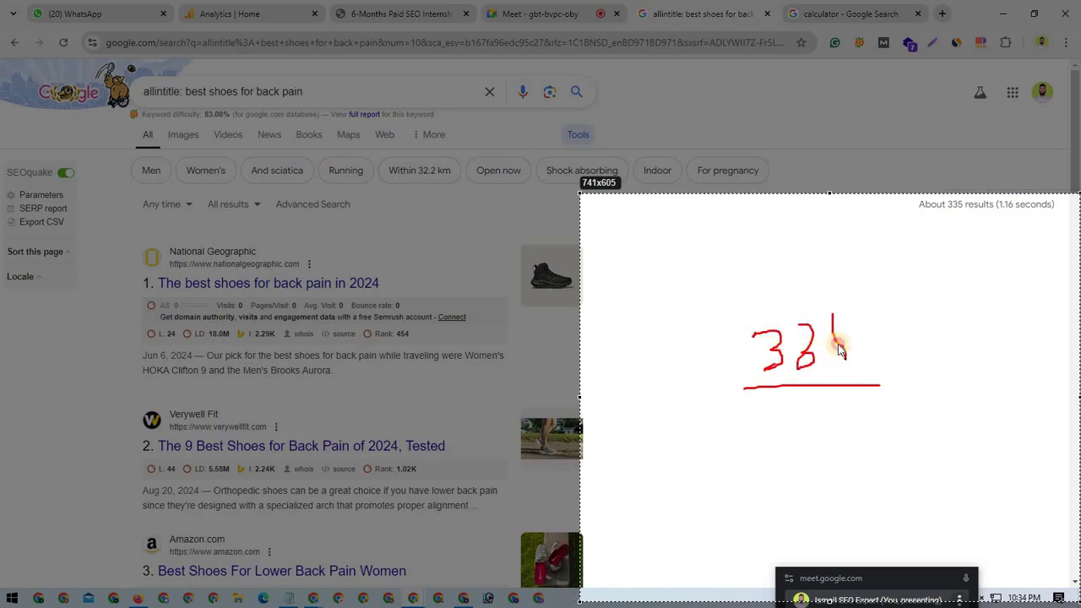
pyautogui.moveTo(834, 318); pyautogui.dragTo(897, 310)
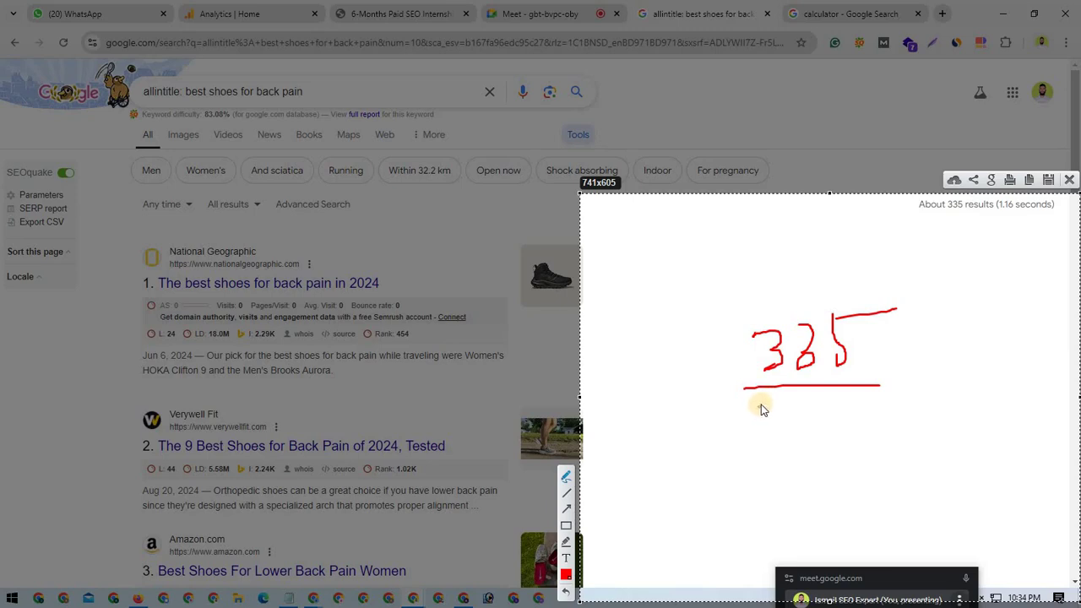
# Handwrite 500 below the fraction line and label the fraction "KGR"
pyautogui.moveTo(761, 407)
pyautogui.mouseDown()
pyautogui.moveTo(748, 461)
pyautogui.moveTo(803, 405)
pyautogui.moveTo(876, 412)
pyautogui.mouseUp()
pyautogui.click(823, 406)
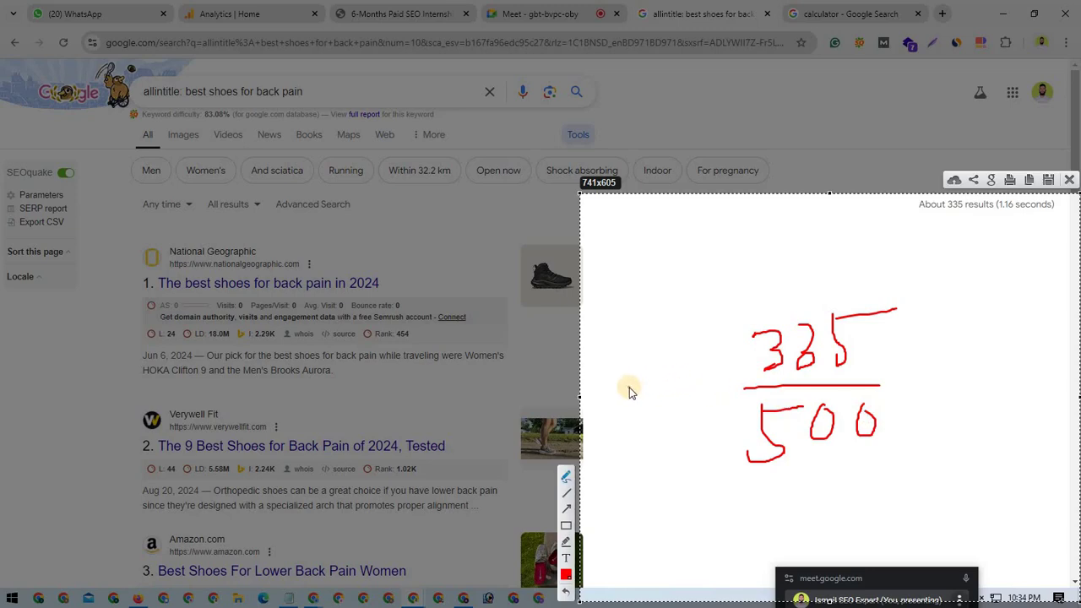
pyautogui.moveTo(594, 364); pyautogui.dragTo(597, 402)
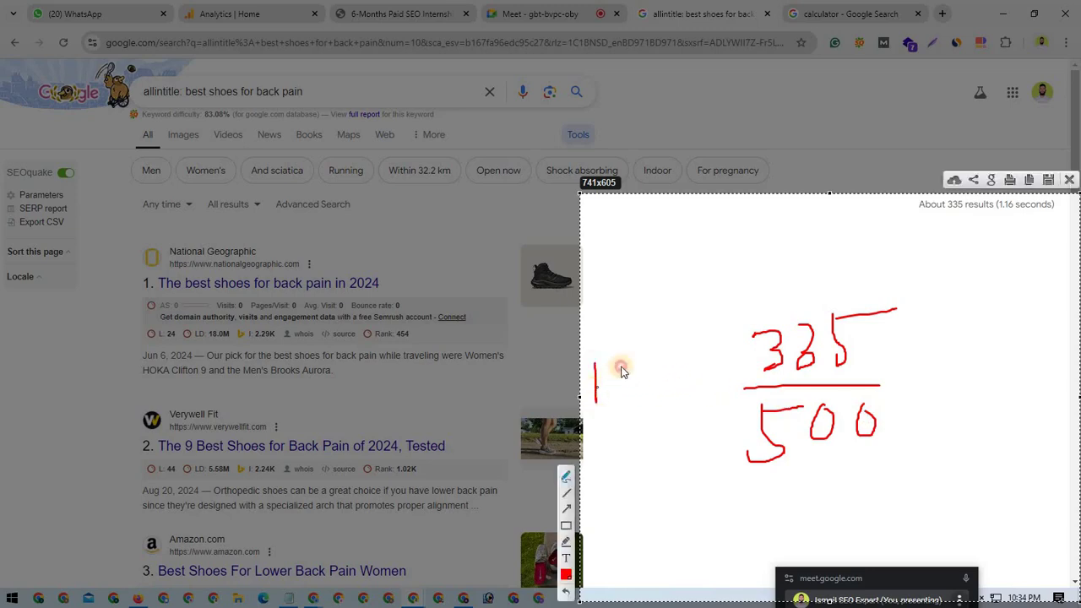
pyautogui.moveTo(621, 367)
pyautogui.mouseDown()
pyautogui.moveTo(598, 384)
pyautogui.moveTo(626, 405)
pyautogui.moveTo(652, 386)
pyautogui.moveTo(647, 362)
pyautogui.moveTo(673, 363)
pyautogui.mouseUp()
pyautogui.moveTo(673, 365)
pyautogui.mouseDown()
pyautogui.moveTo(675, 399)
pyautogui.moveTo(676, 385)
pyautogui.moveTo(694, 402)
pyautogui.mouseUp()
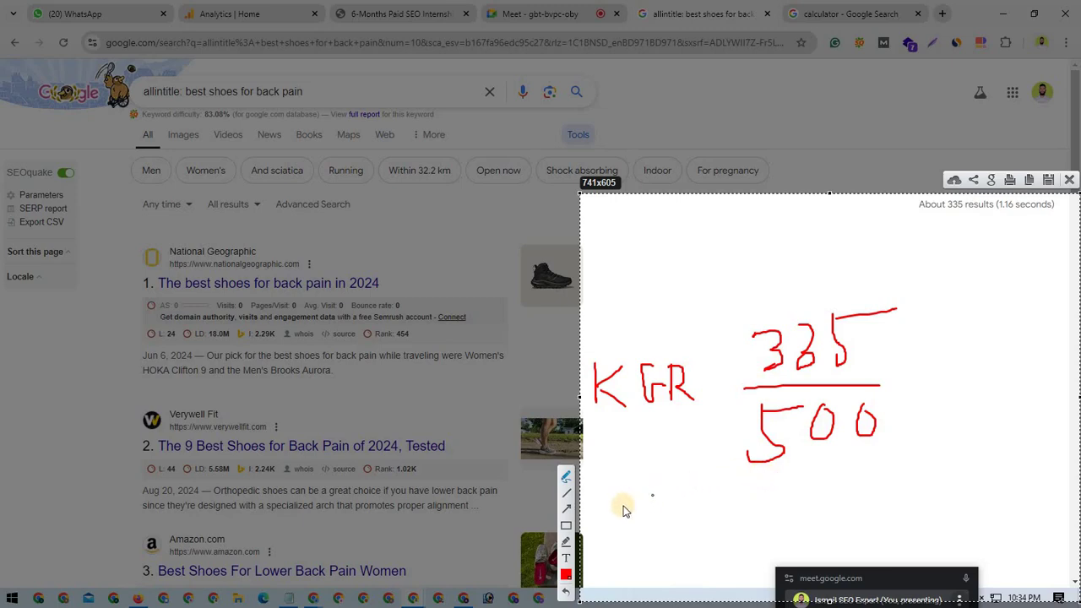
# Handwrite "= 0.25" with a check mark beneath the fraction, then close the screenshot overlay
pyautogui.moveTo(614, 510)
pyautogui.mouseDown()
pyautogui.moveTo(654, 511)
pyautogui.moveTo(657, 526)
pyautogui.moveTo(787, 511)
pyautogui.moveTo(802, 526)
pyautogui.moveTo(811, 500)
pyautogui.moveTo(941, 463)
pyautogui.mouseUp()
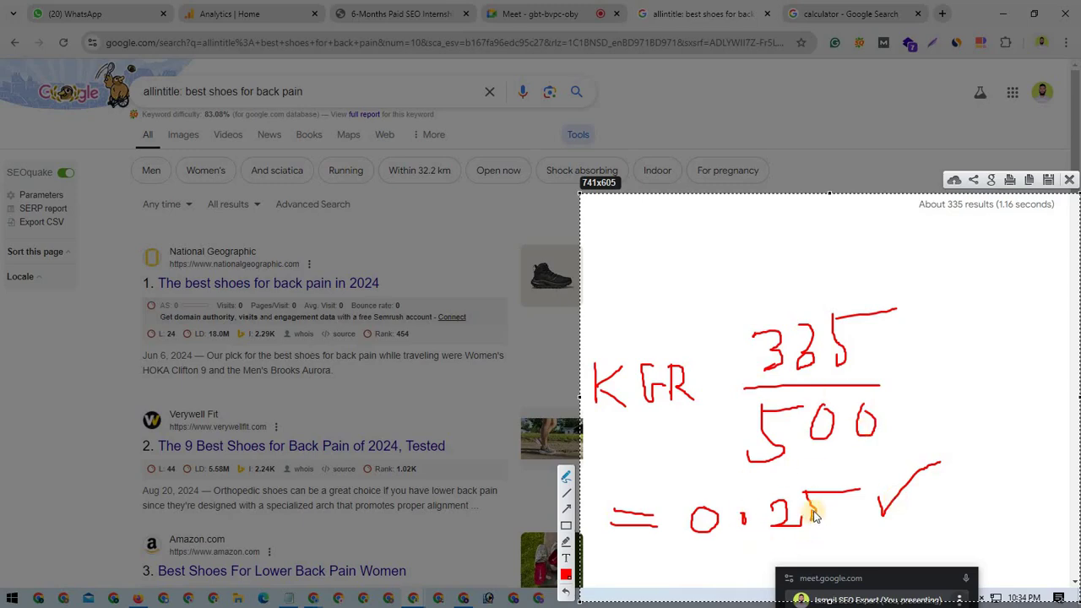
pyautogui.moveTo(804, 495); pyautogui.dragTo(807, 522)
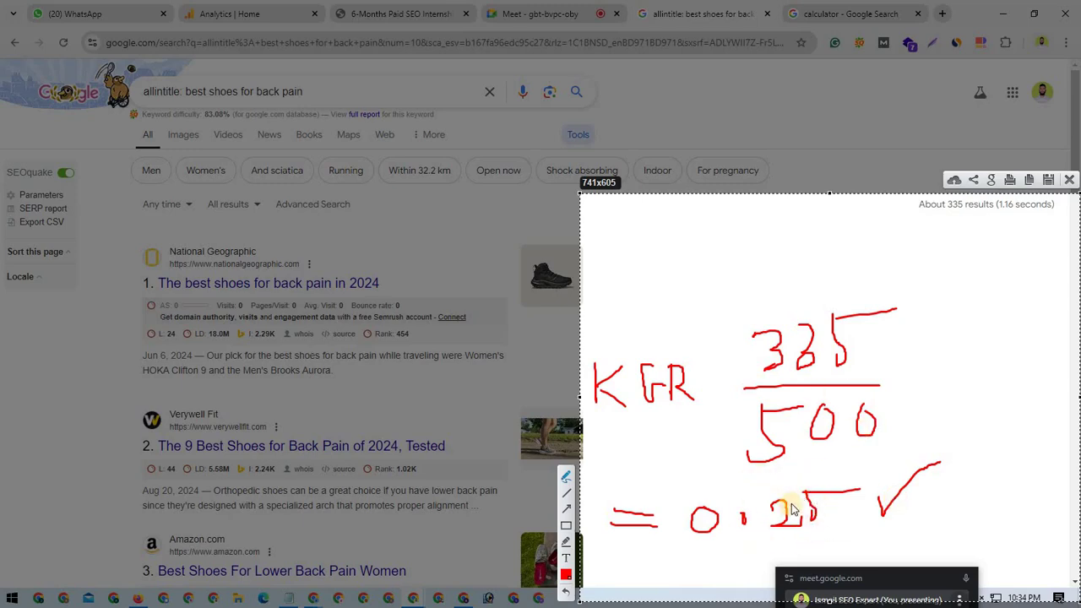
pyautogui.click(629, 410)
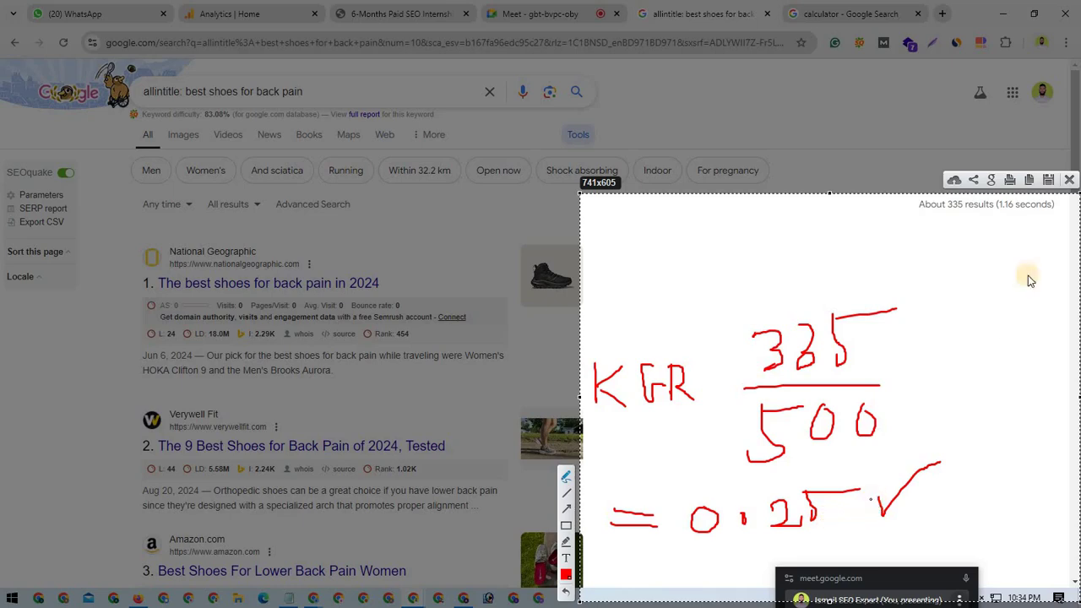
pyautogui.click(1069, 180)
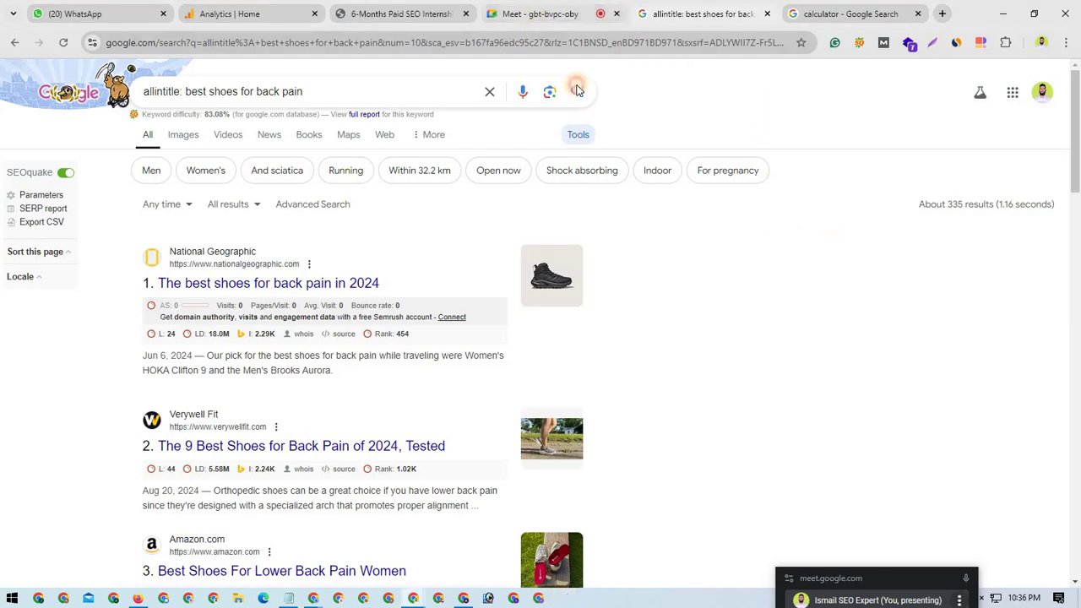
# Check the in-call messages in Google Meet, then highlight the search volume of "best shoes for back pain" in Semrush
pyautogui.click(541, 14)
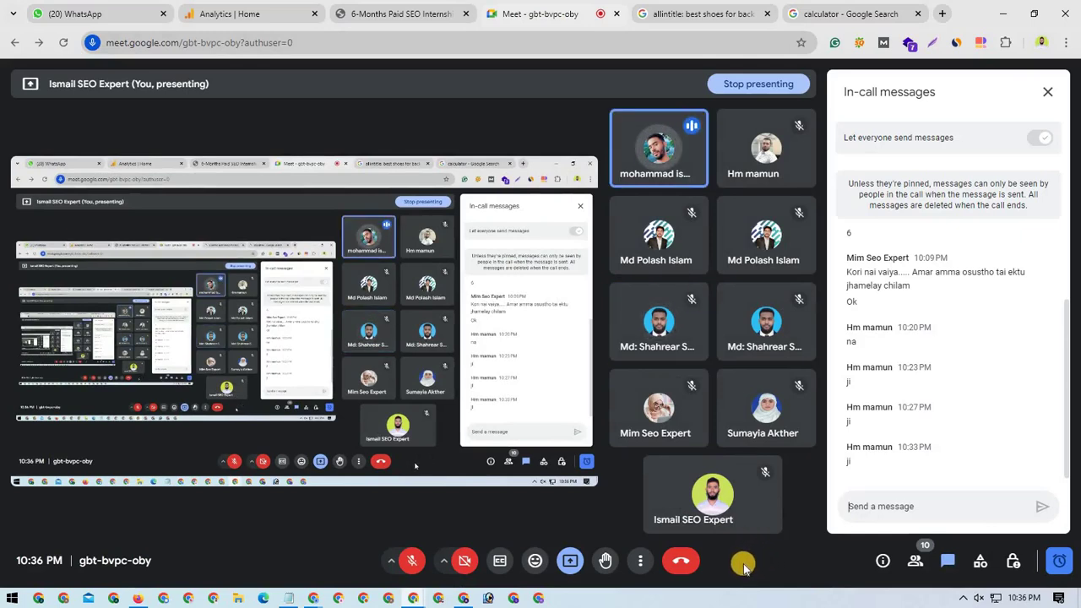
pyautogui.click(458, 598)
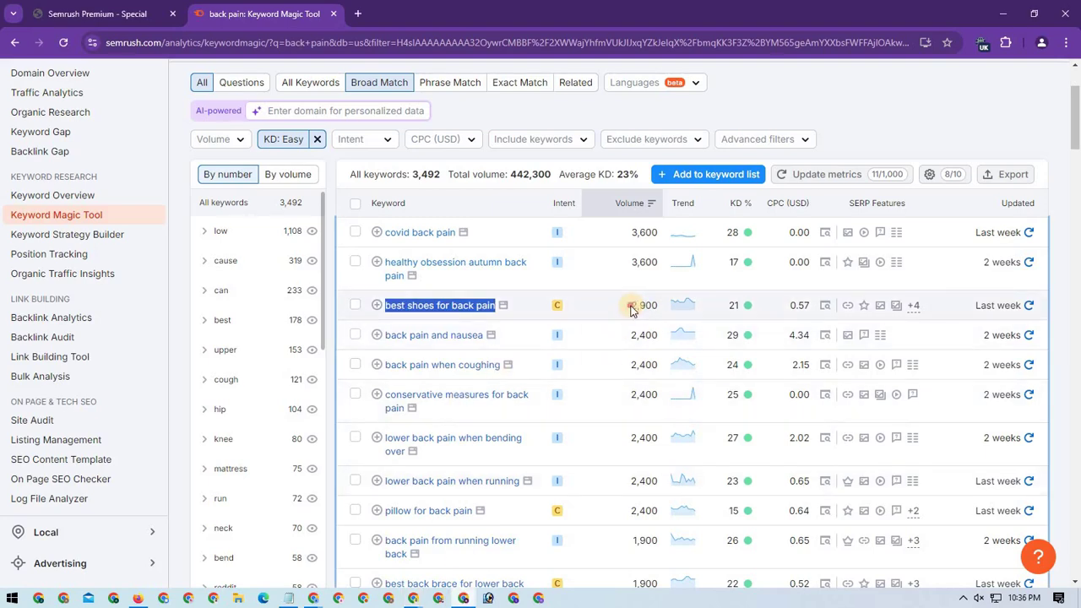
pyautogui.moveTo(632, 310); pyautogui.dragTo(652, 306)
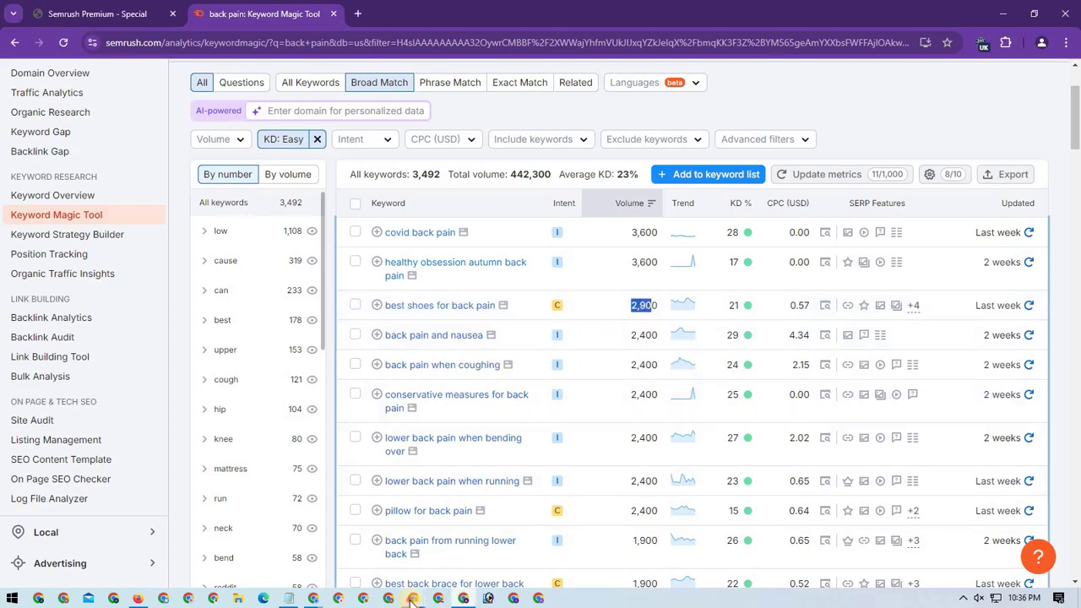
# Start a division in Google's calculator with the allintitle result count 335 as the dividend
pyautogui.click(290, 459)
pyautogui.click(850, 14)
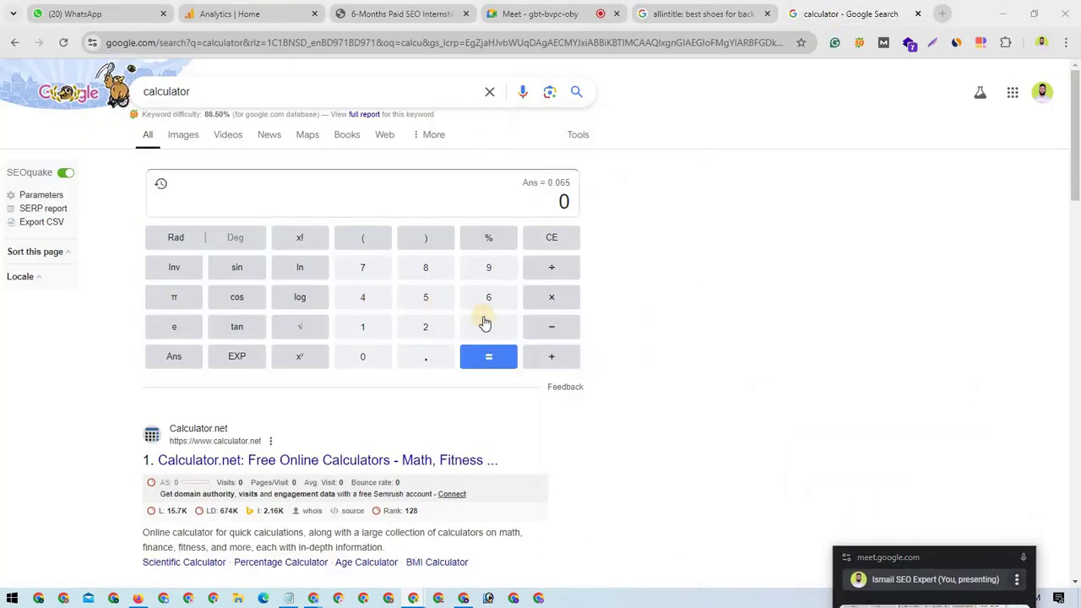
pyautogui.click(483, 327)
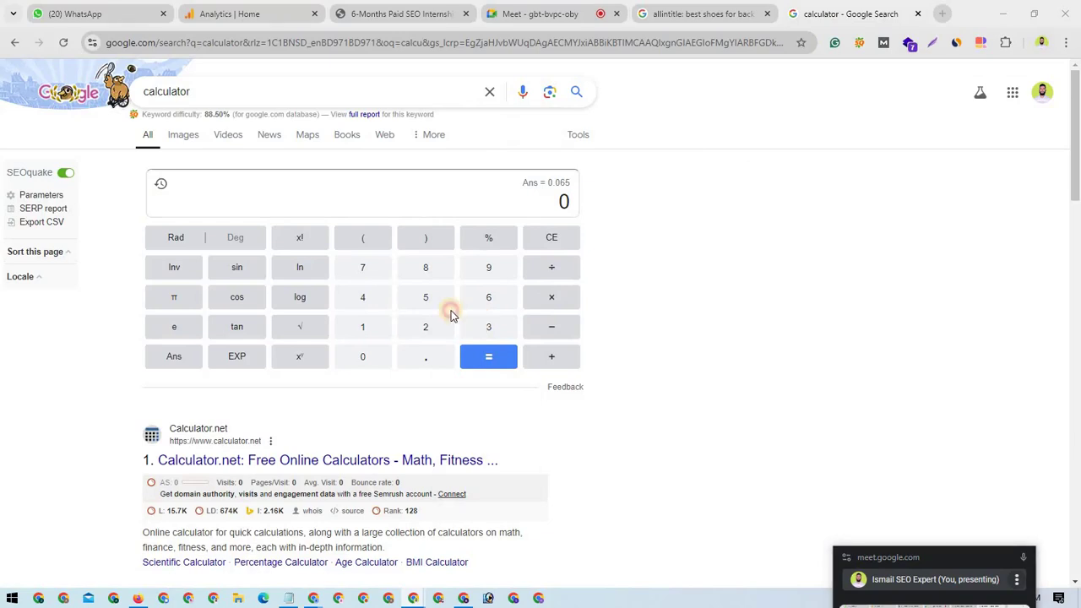
pyautogui.click(670, 15)
pyautogui.click(845, 14)
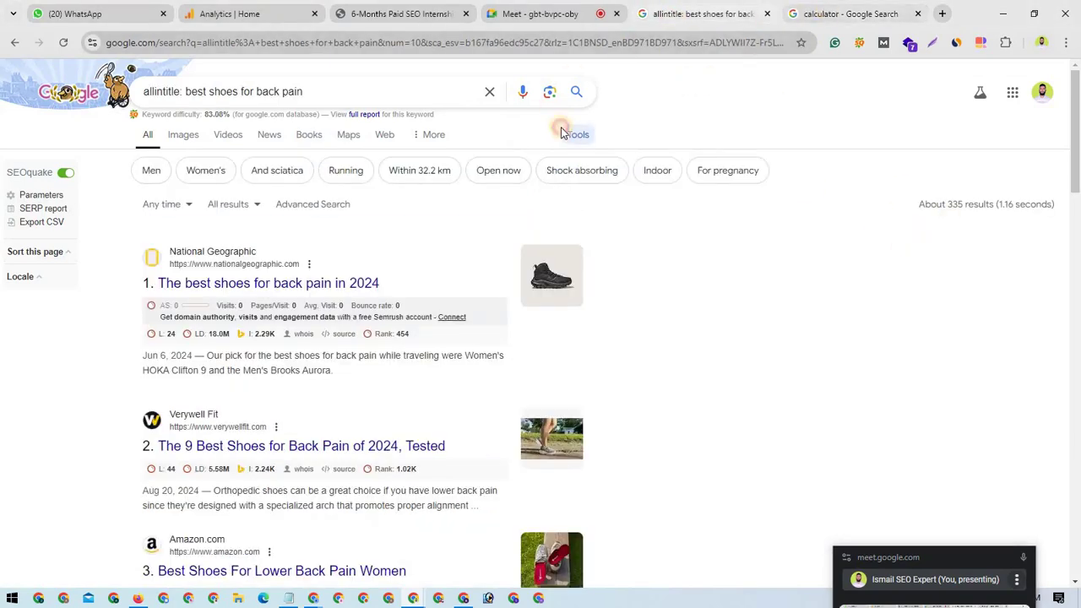
pyautogui.write('35')
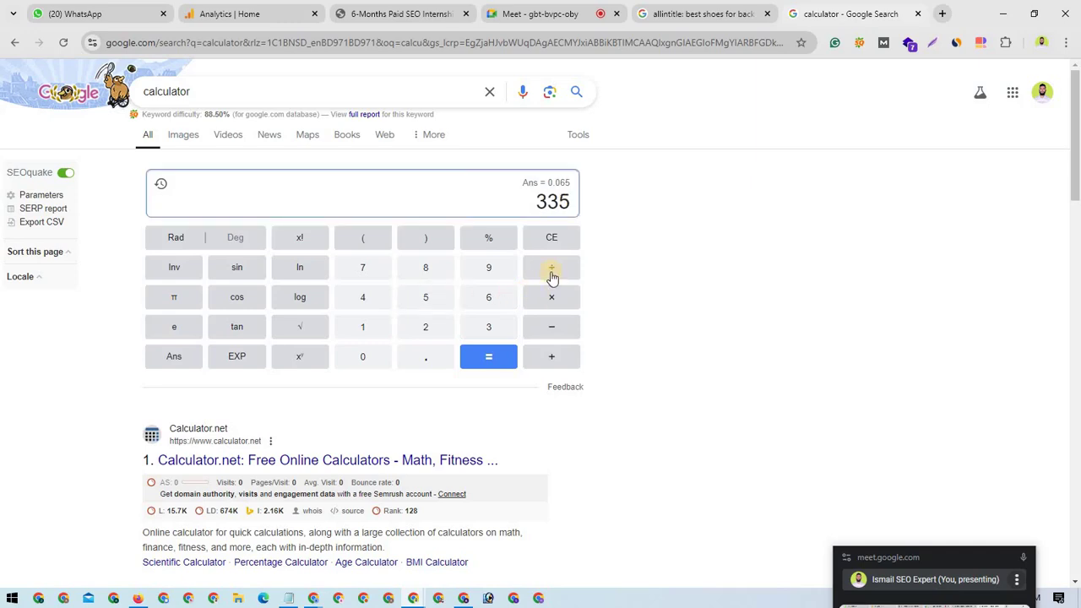
pyautogui.click(551, 272)
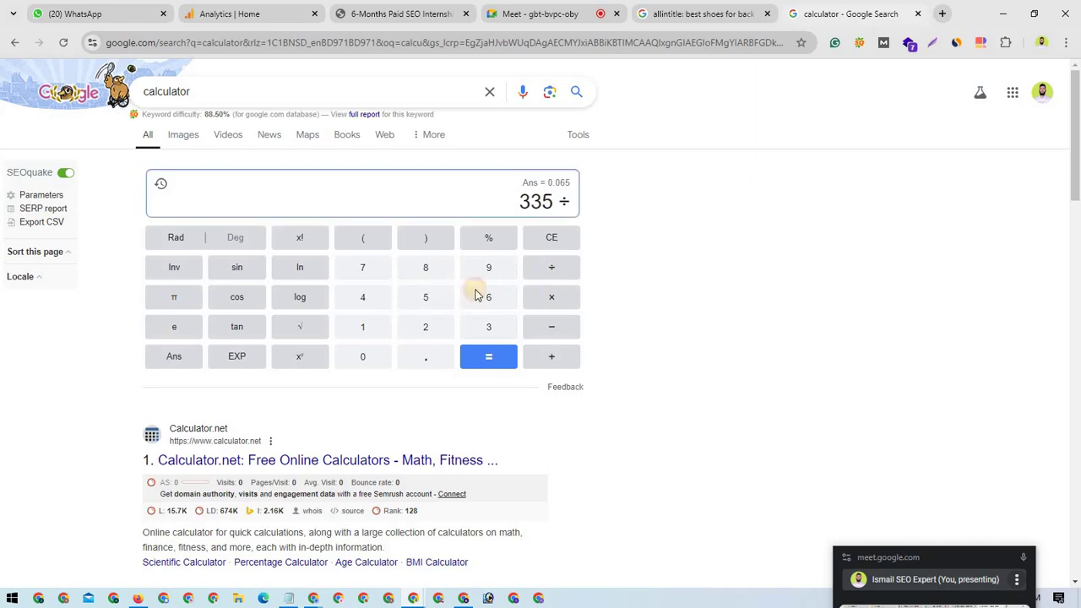
# Recheck the keyword's volume in Semrush and calculate the division with 2900 as the divisor
pyautogui.click(463, 598)
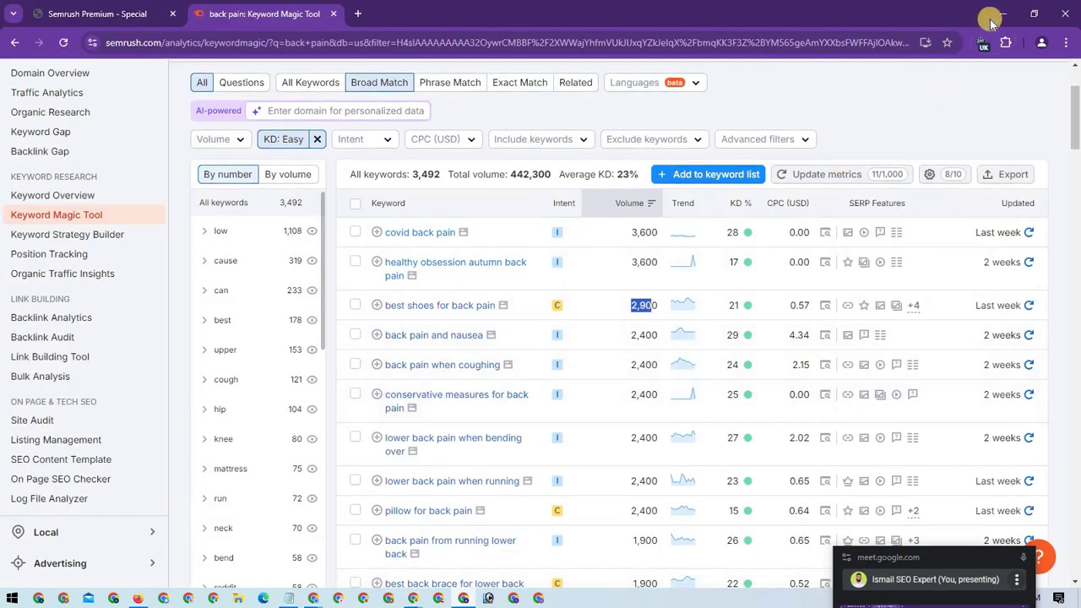
pyautogui.hotkey('alt', 'Tab')
pyautogui.write('29')
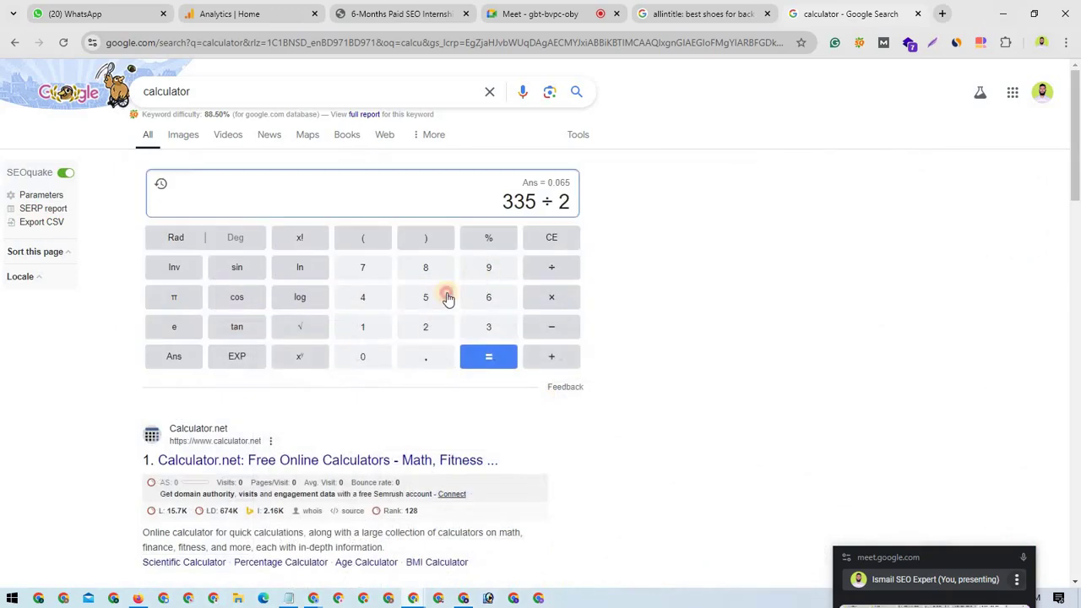
pyautogui.doubleClick(360, 358)
pyautogui.click(496, 359)
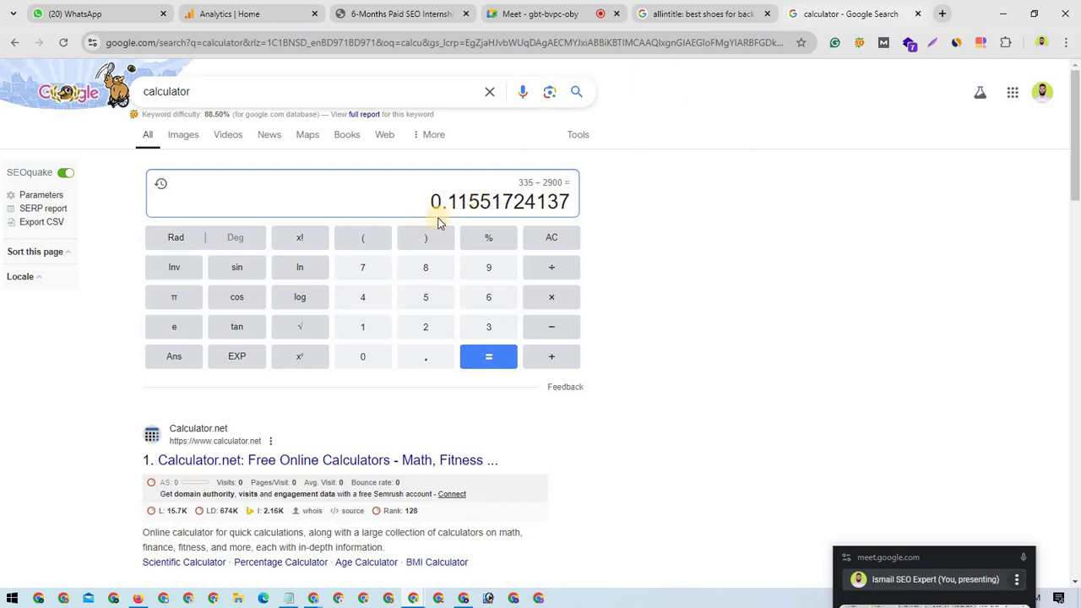
# Highlight the ratio in the calculator, then check the call for student responses
pyautogui.moveTo(447, 204); pyautogui.dragTo(579, 209)
pyautogui.click(562, 201)
pyautogui.click(545, 14)
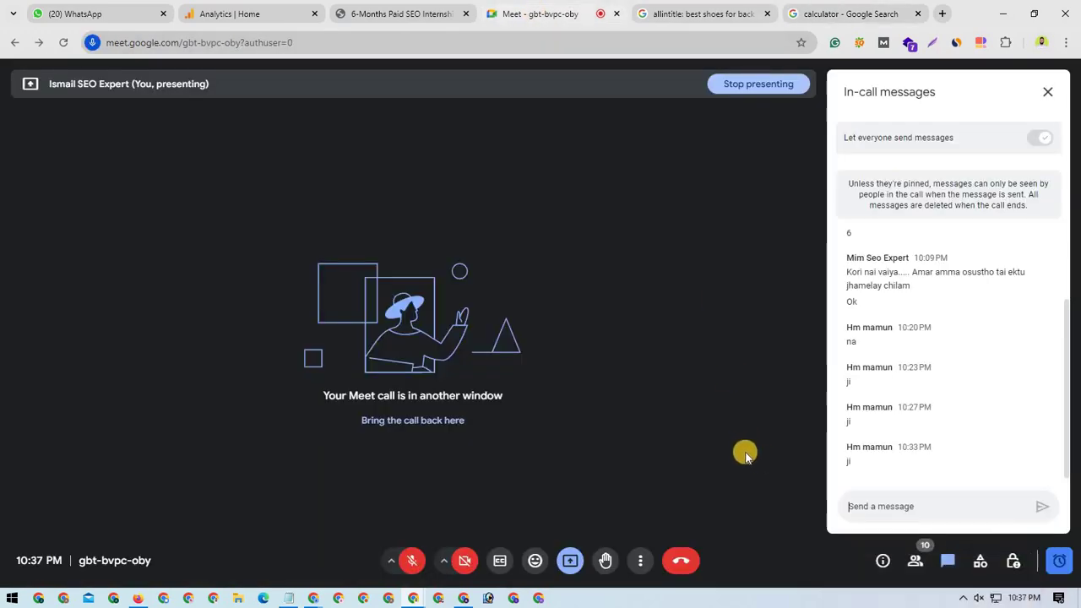
# Revisit the allintitle results, highlight "best shoes for back pain" in the query, and read the new in-call messages
pyautogui.click(805, 15)
pyautogui.click(701, 14)
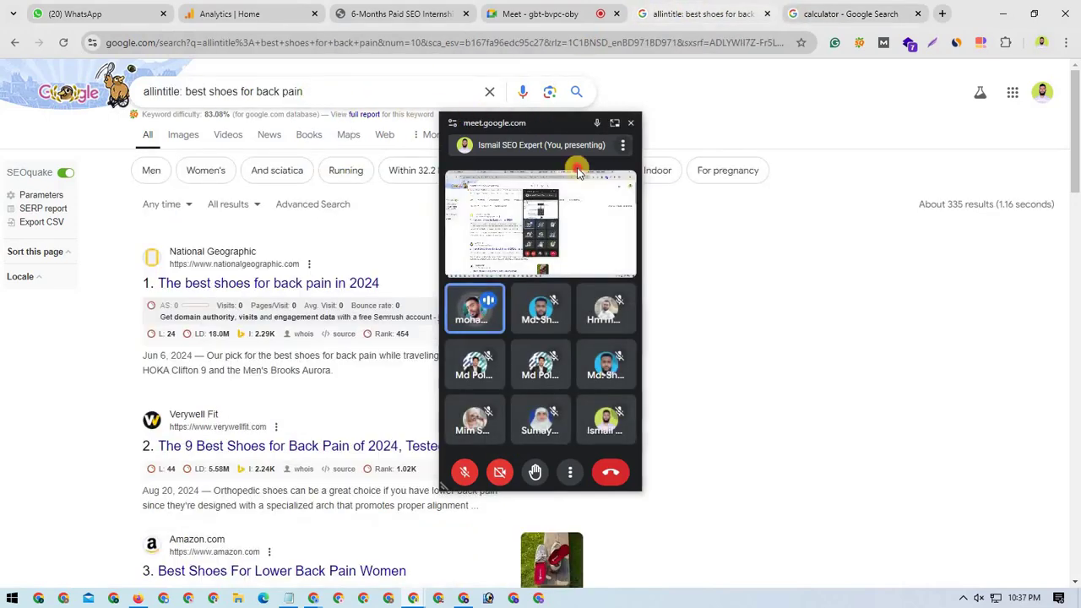
pyautogui.moveTo(578, 172); pyautogui.dragTo(892, 598)
pyautogui.moveTo(313, 91); pyautogui.dragTo(184, 93)
pyautogui.click(515, 15)
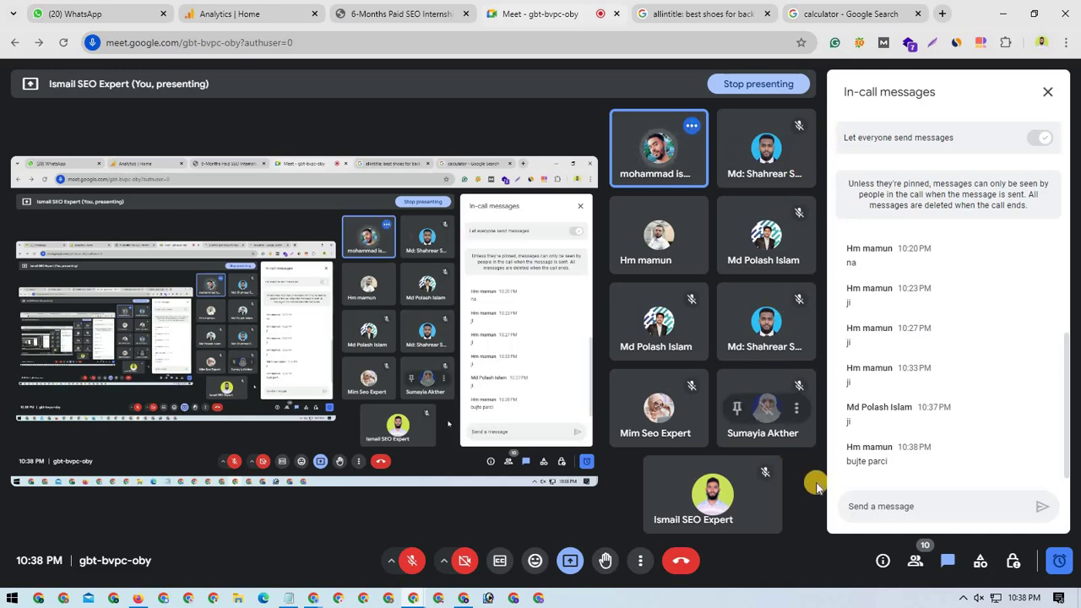
# Return to the allintitle results, move the floating call window clear of them, and highlight "best shoes for back pain" in the query
pyautogui.click(701, 14)
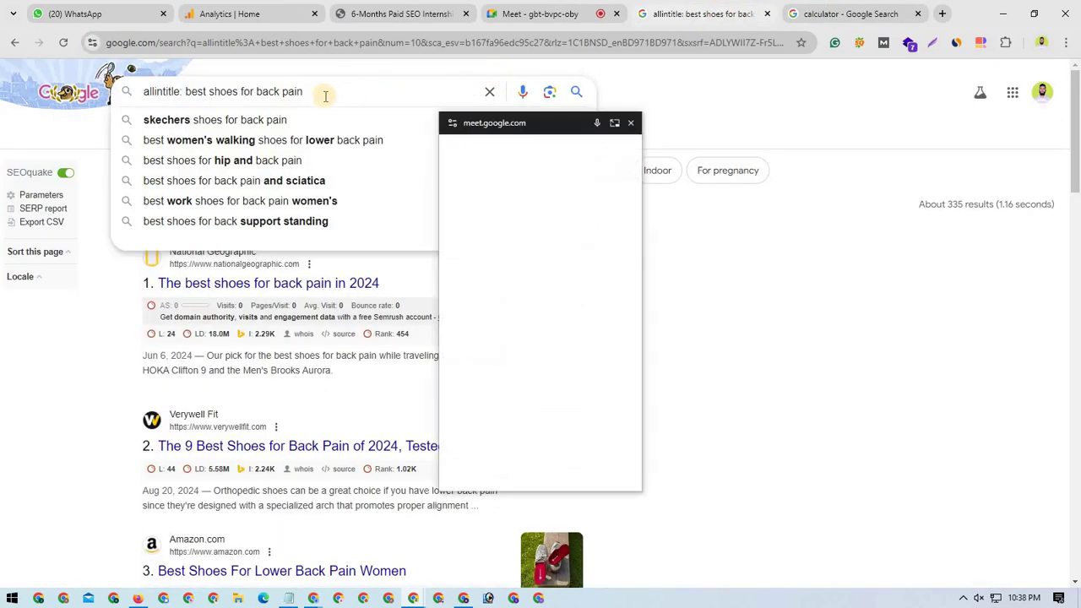
pyautogui.moveTo(325, 94); pyautogui.dragTo(186, 94)
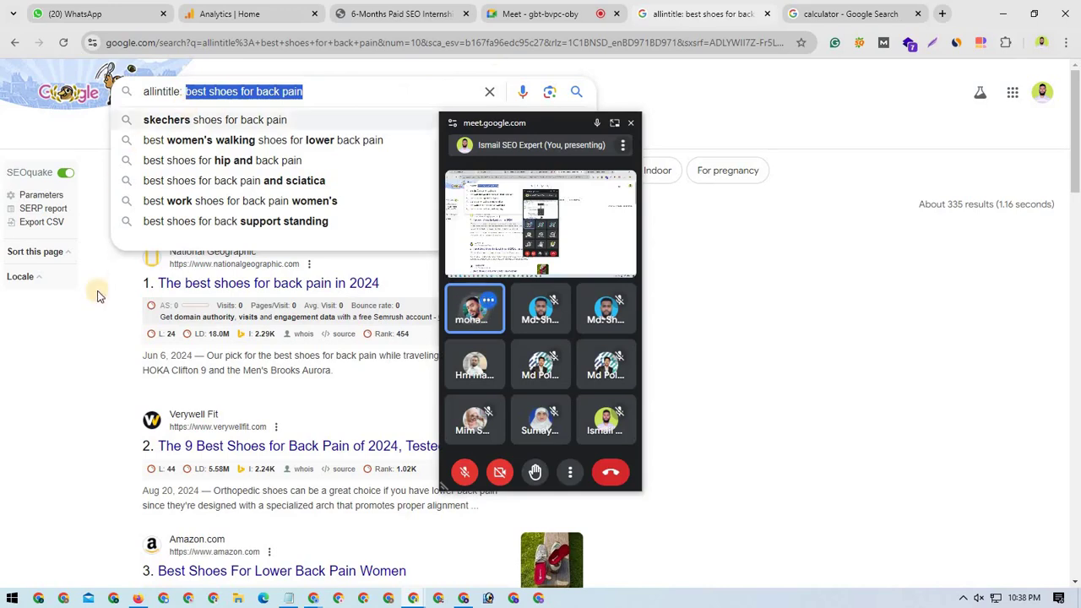
pyautogui.click(101, 341)
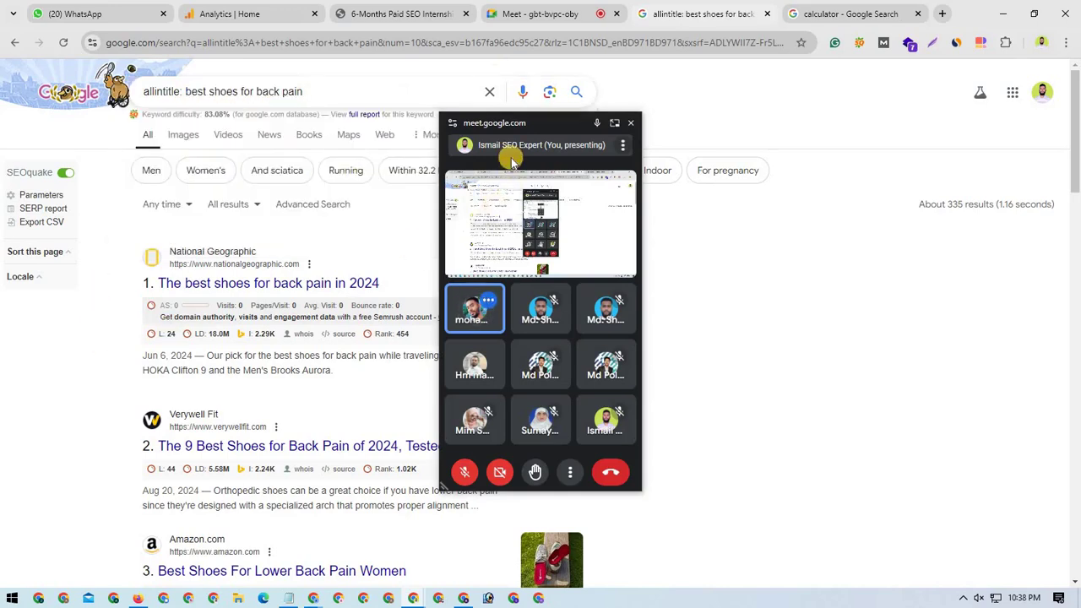
pyautogui.moveTo(536, 118); pyautogui.dragTo(869, 228)
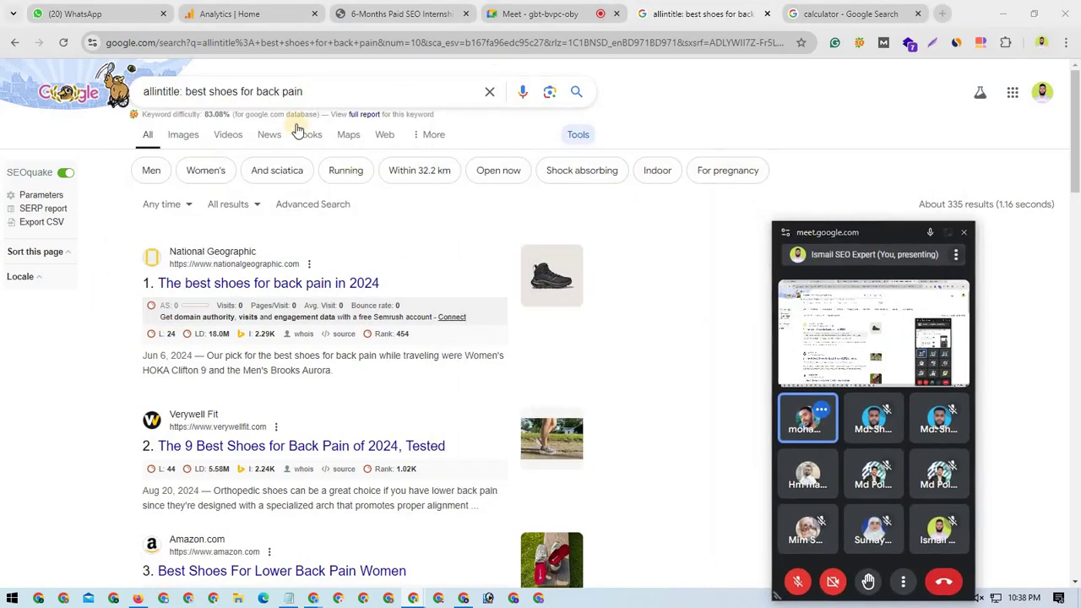
pyautogui.moveTo(316, 92); pyautogui.dragTo(180, 94)
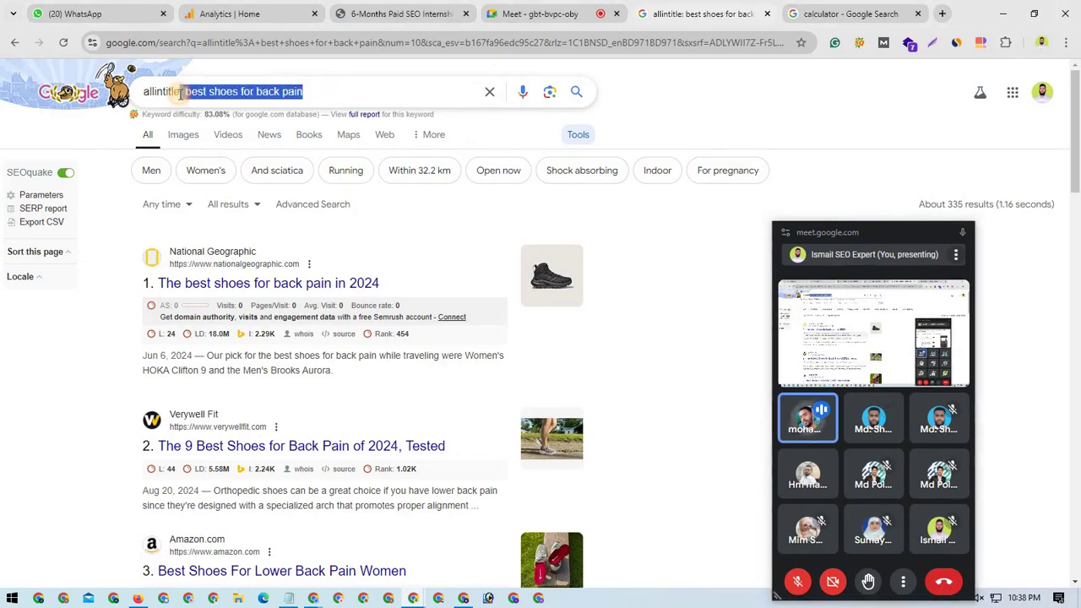
pyautogui.click(102, 326)
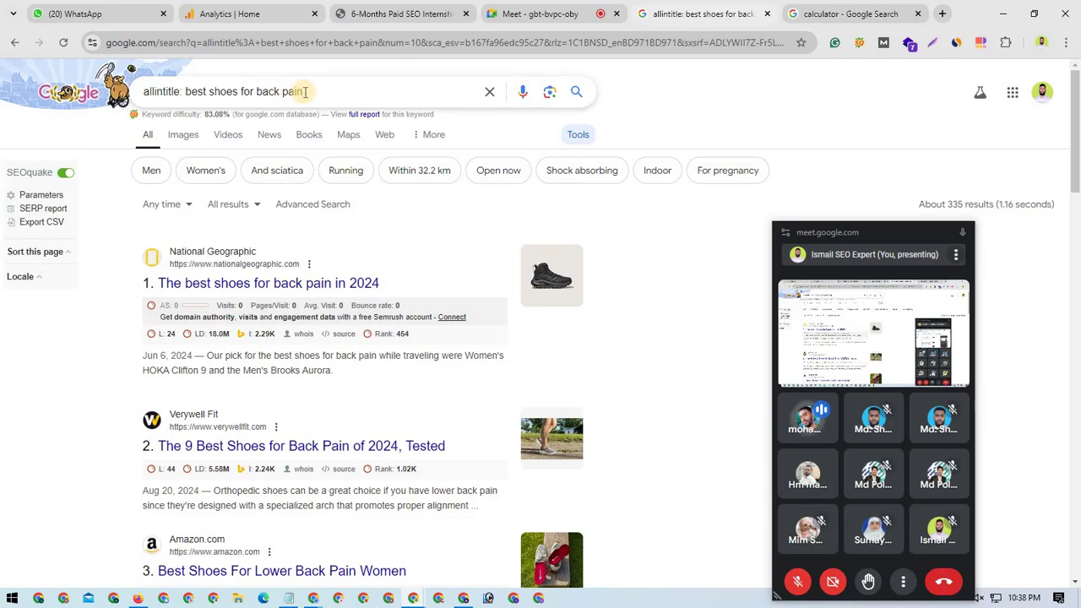
# Check the call for new messages and revisit the "best shoes for back pain" row in Semrush's keyword list
pyautogui.click(536, 14)
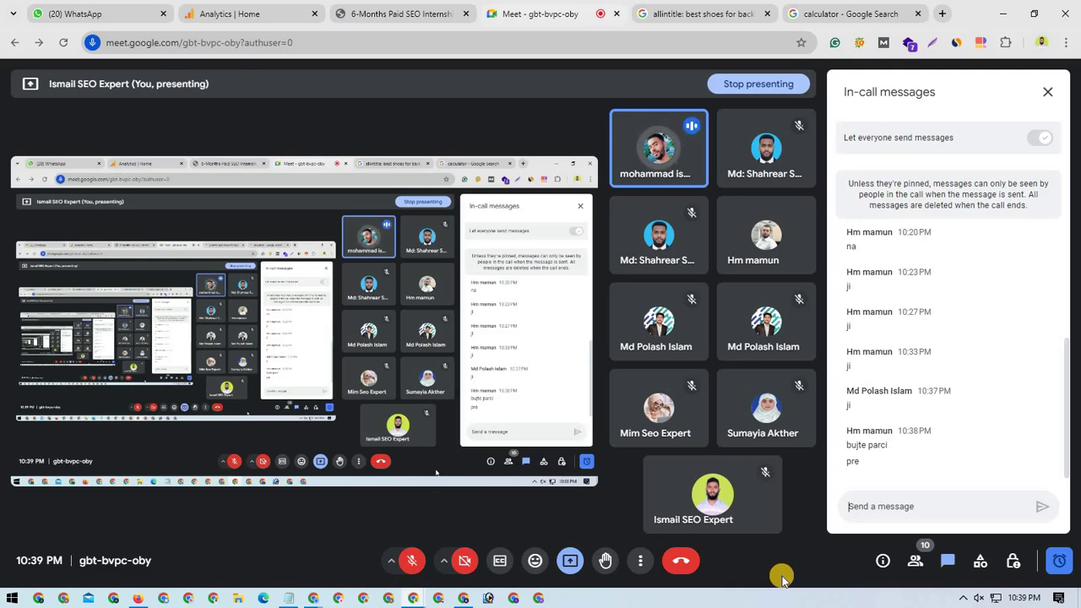
pyautogui.click(463, 591)
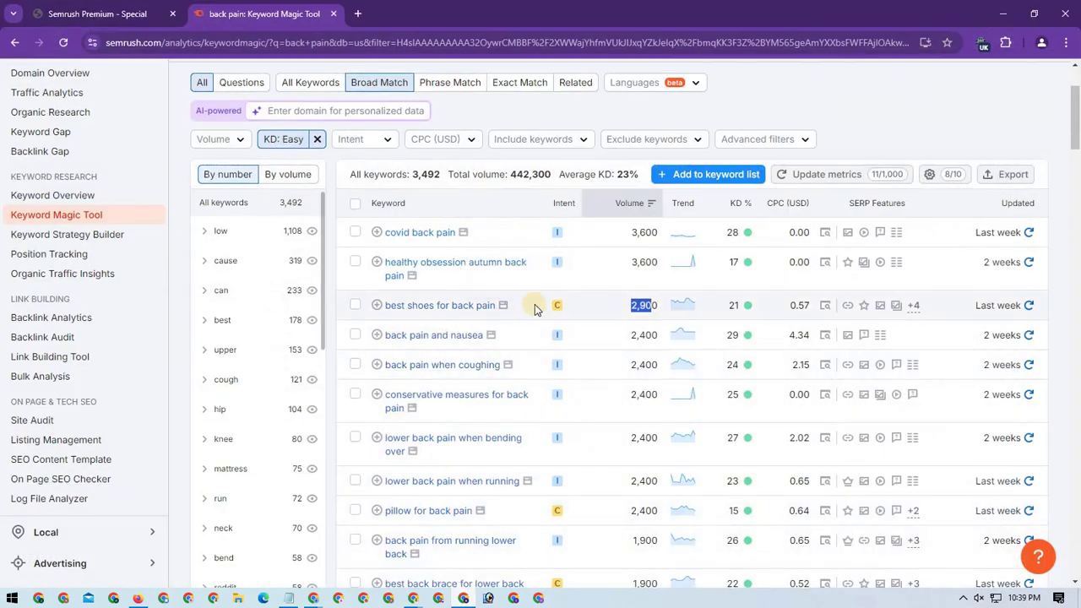
pyautogui.click(1002, 13)
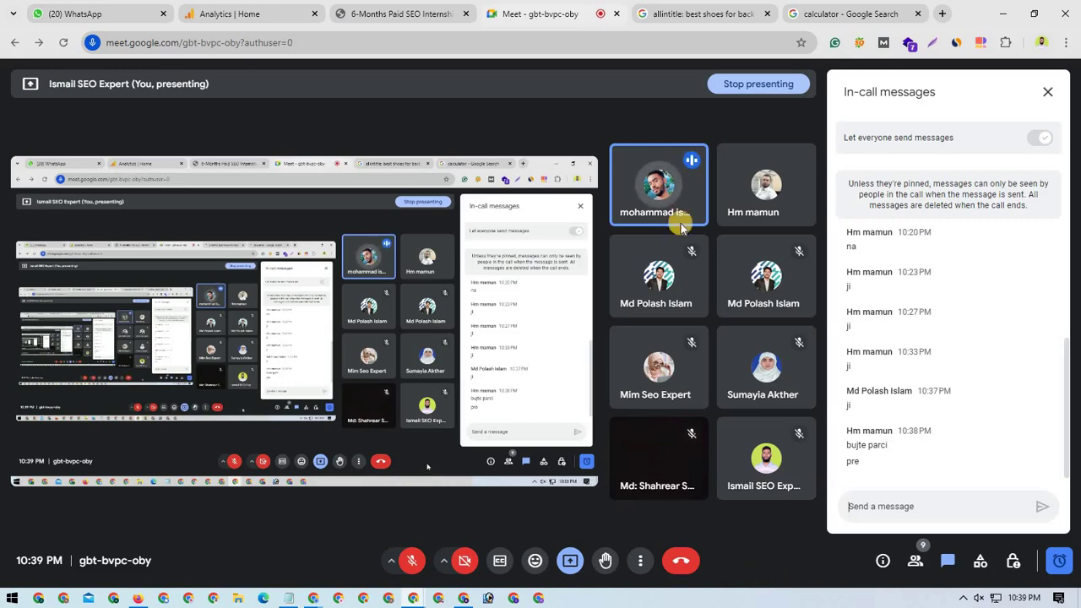
# Show the Class 07 slide on KGR keywords in the internship PDF, moving the floating call window off the slide
pyautogui.click(402, 14)
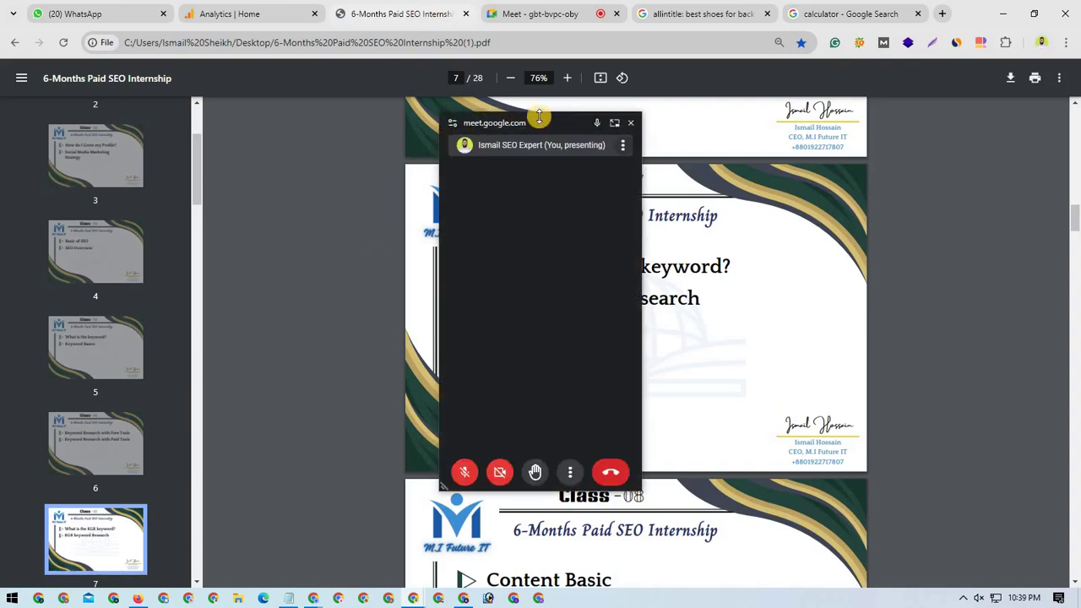
pyautogui.moveTo(540, 113); pyautogui.dragTo(585, 140)
pyautogui.moveTo(933, 385); pyautogui.dragTo(881, 599)
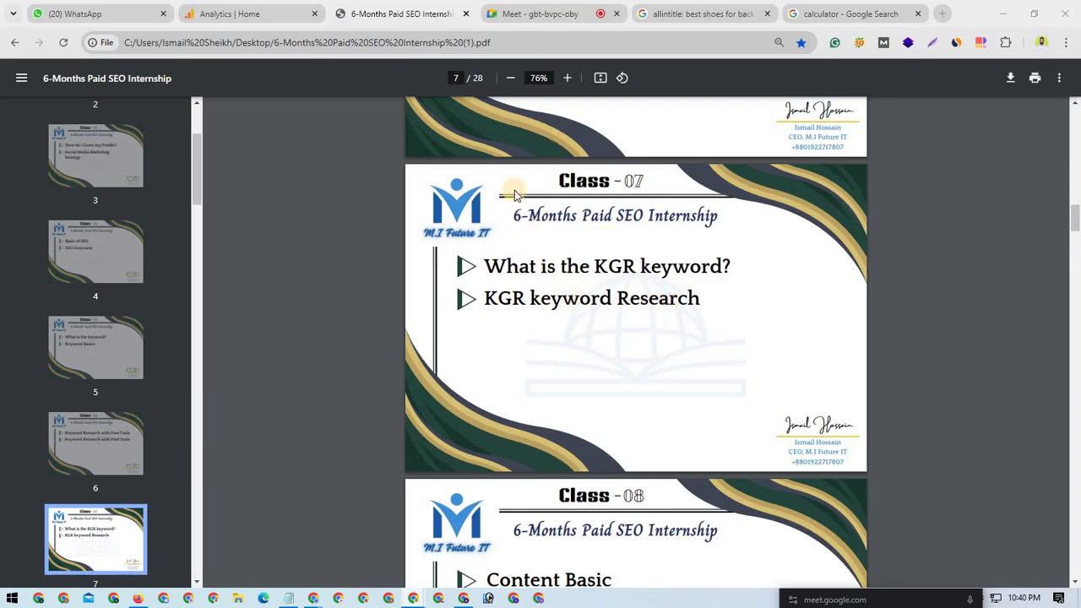
# Check the call, then highlight the search volume of "best shoes for back pain" in Semrush and clear the selection
pyautogui.click(545, 13)
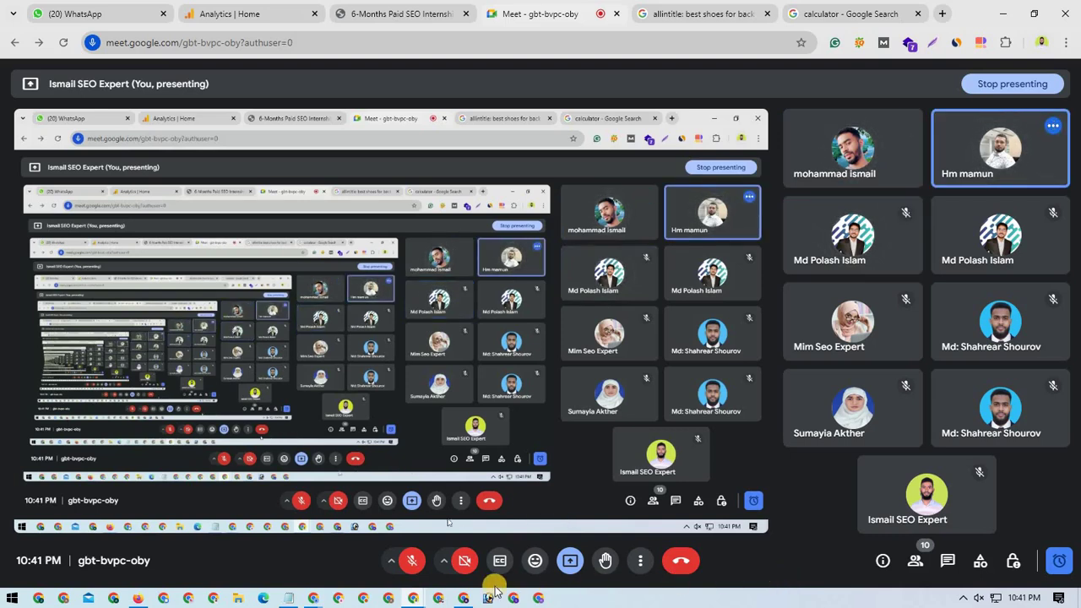
pyautogui.click(464, 598)
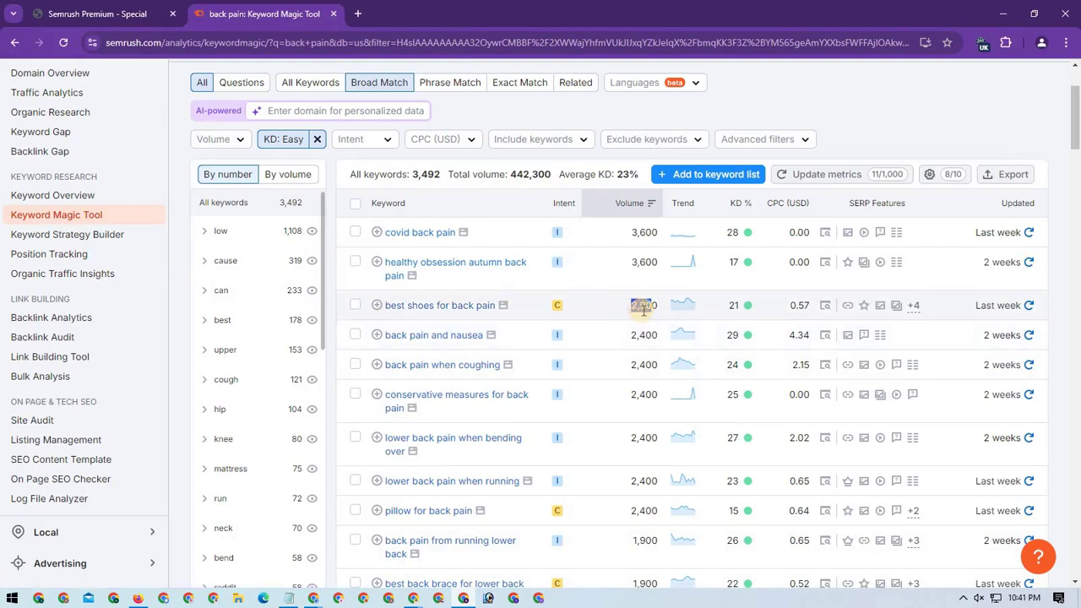
pyautogui.doubleClick(650, 310)
pyautogui.click(845, 109)
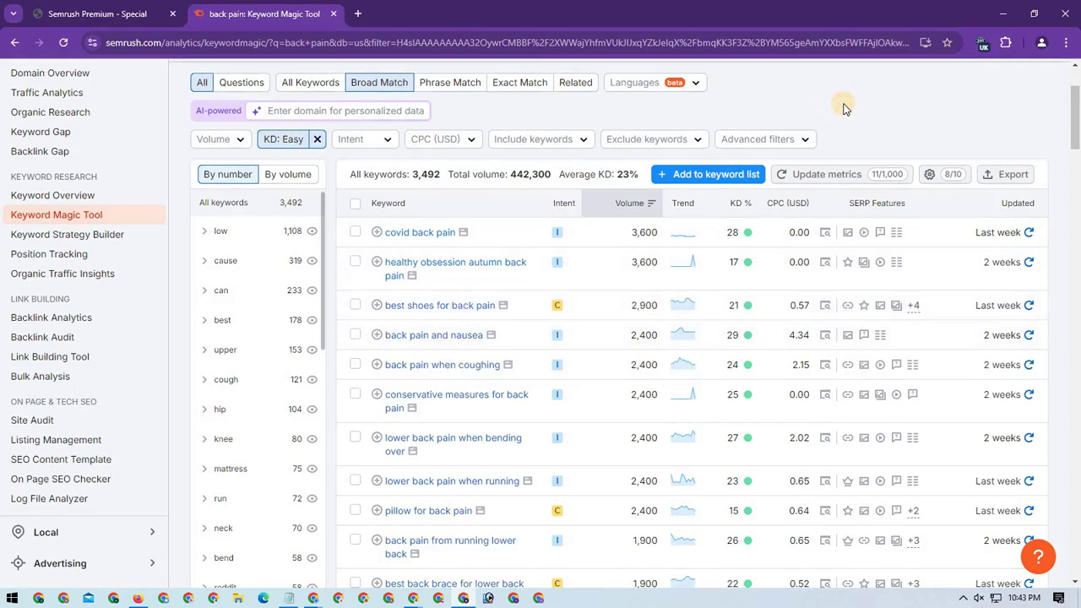
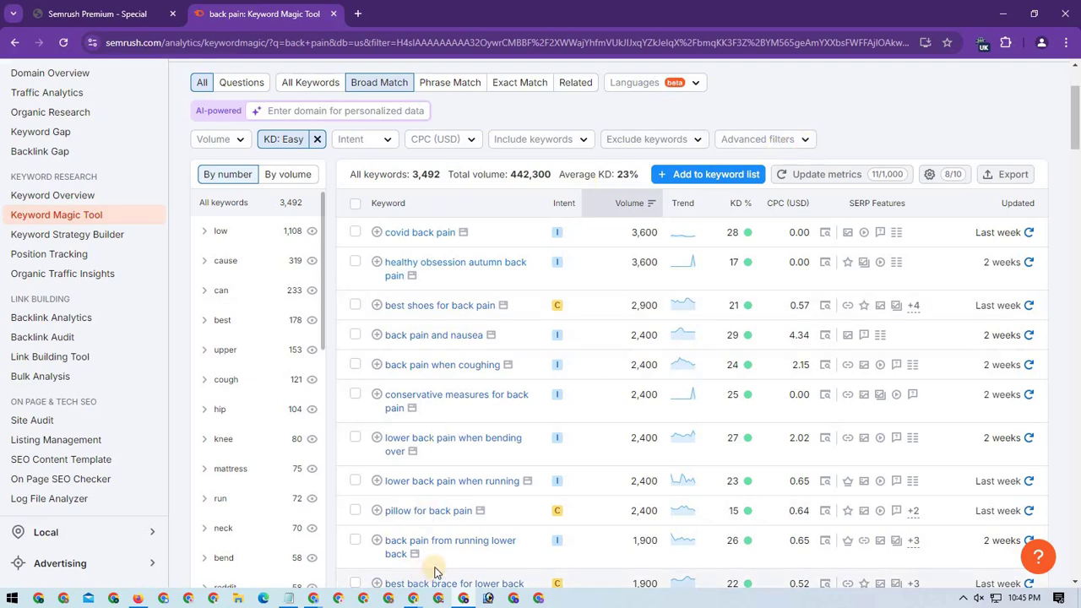
# Return to the Google Meet call and dismiss the notice about the call's time limit
pyautogui.moveTo(414, 600)
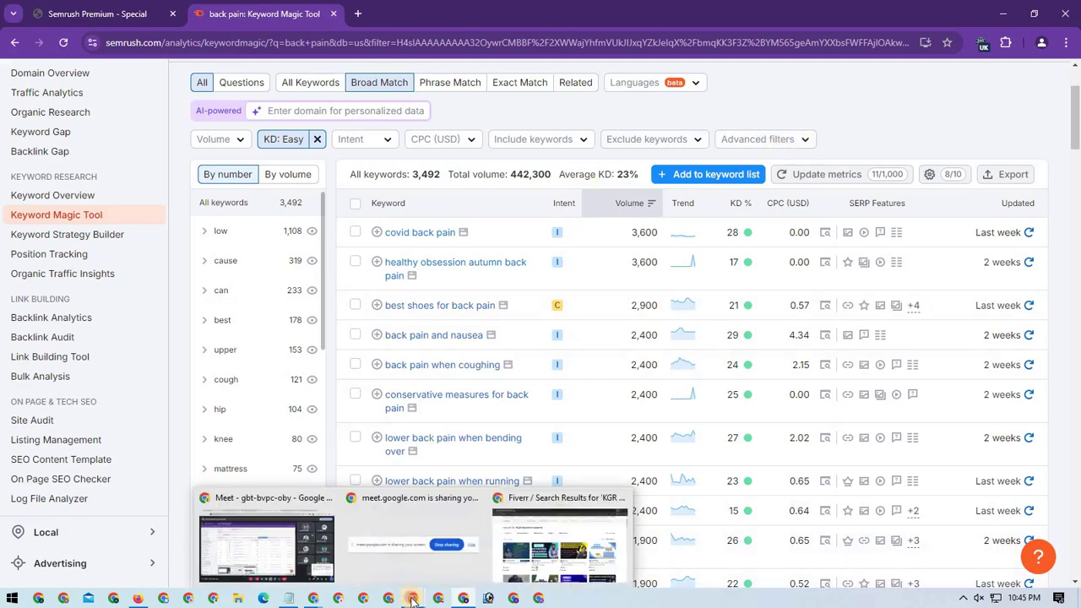
pyautogui.click(294, 559)
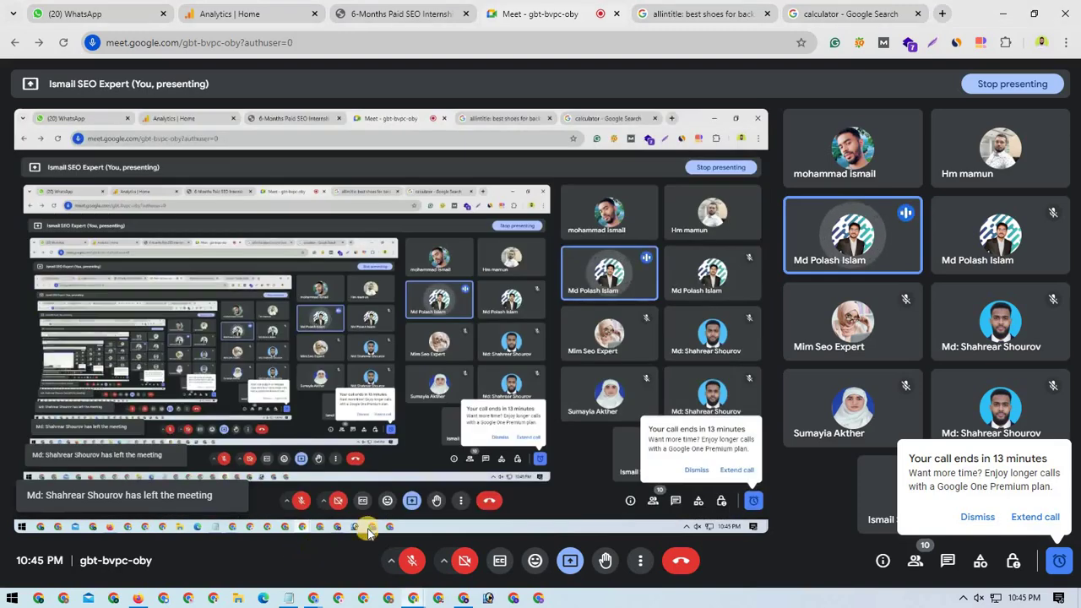
pyautogui.click(973, 518)
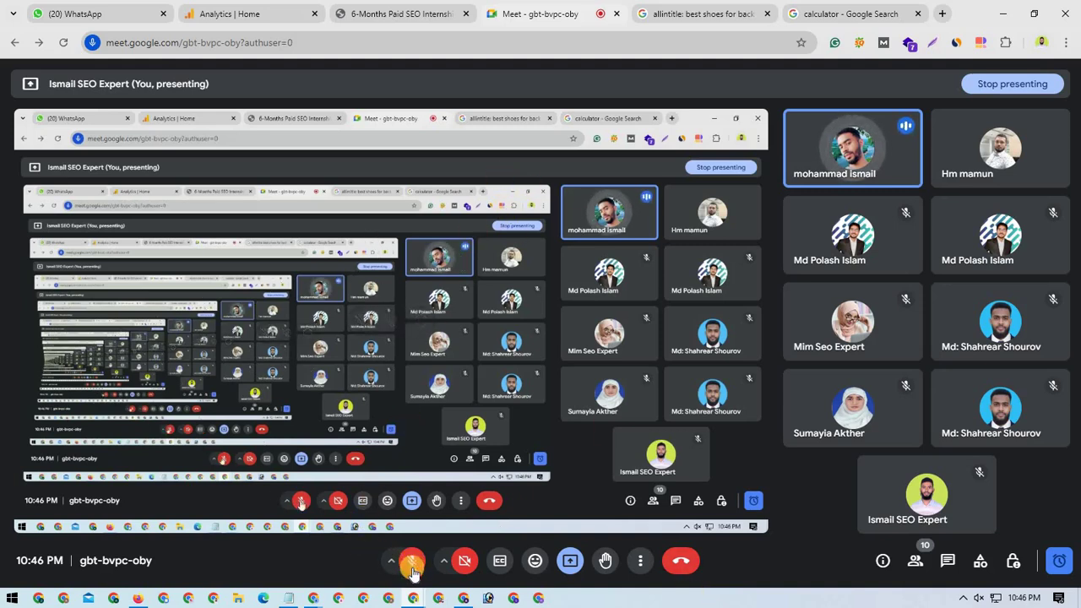
pyautogui.moveTo(414, 600)
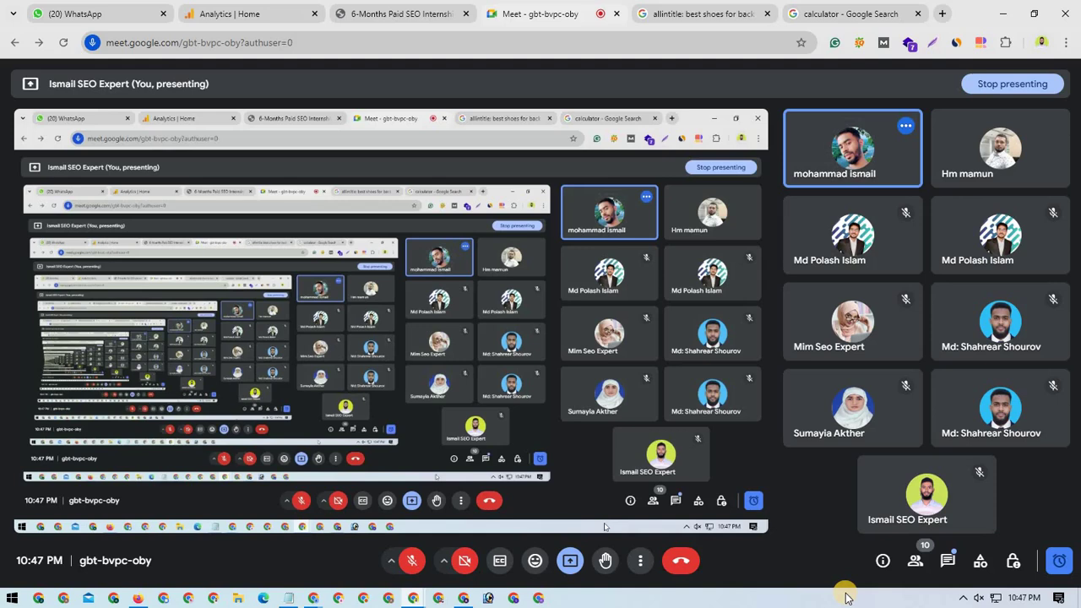
# Open the in-call messages and highlight the student's replies "Mathar upor diye geche" and "Pore video dekhe nibo" while reading them
pyautogui.click(949, 560)
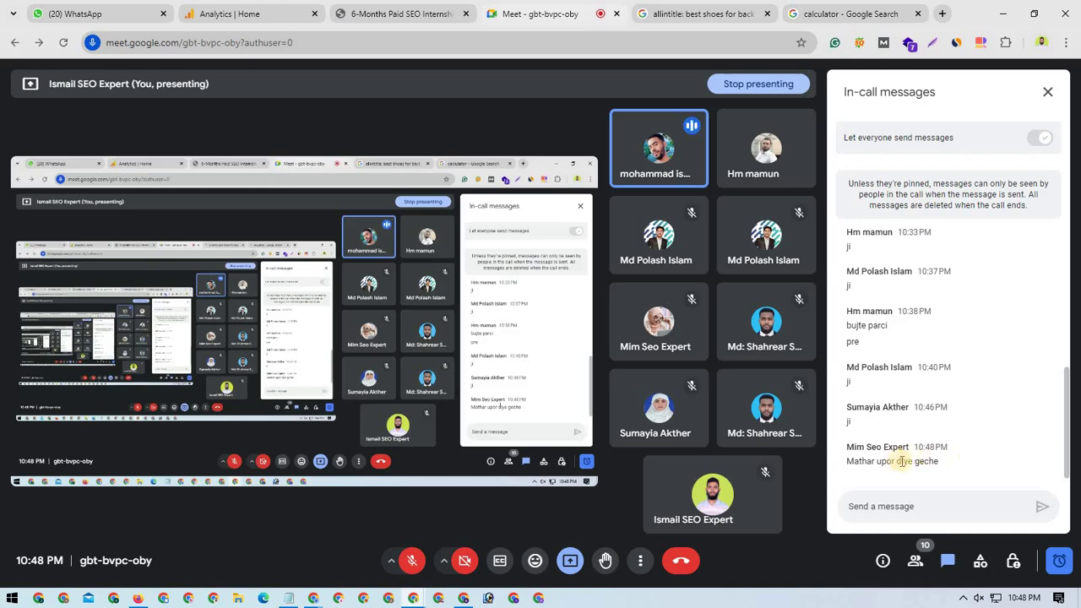
pyautogui.moveTo(937, 462); pyautogui.dragTo(855, 462)
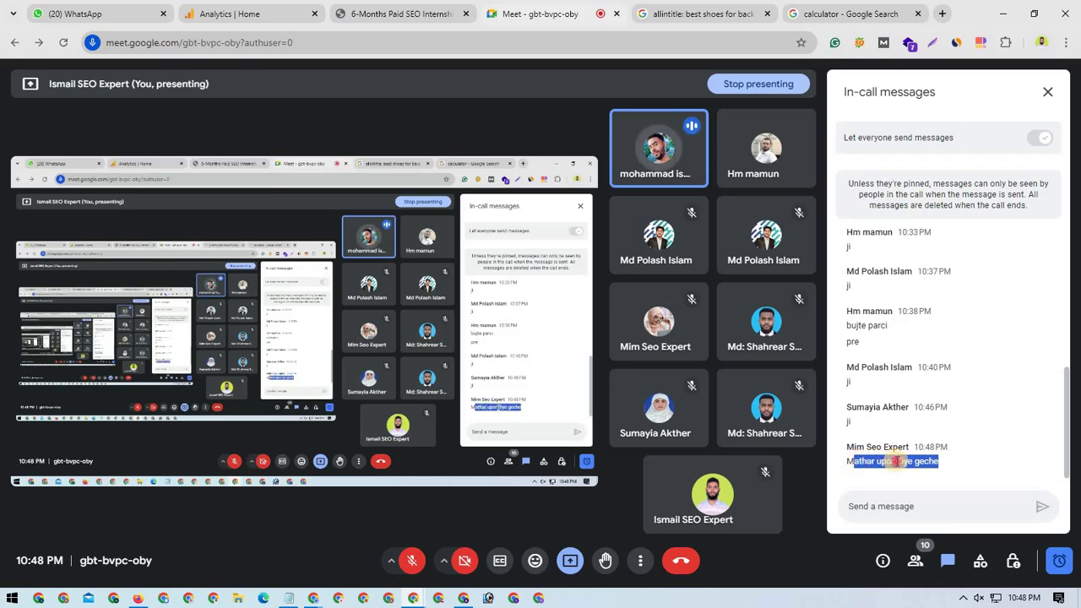
pyautogui.click(897, 461)
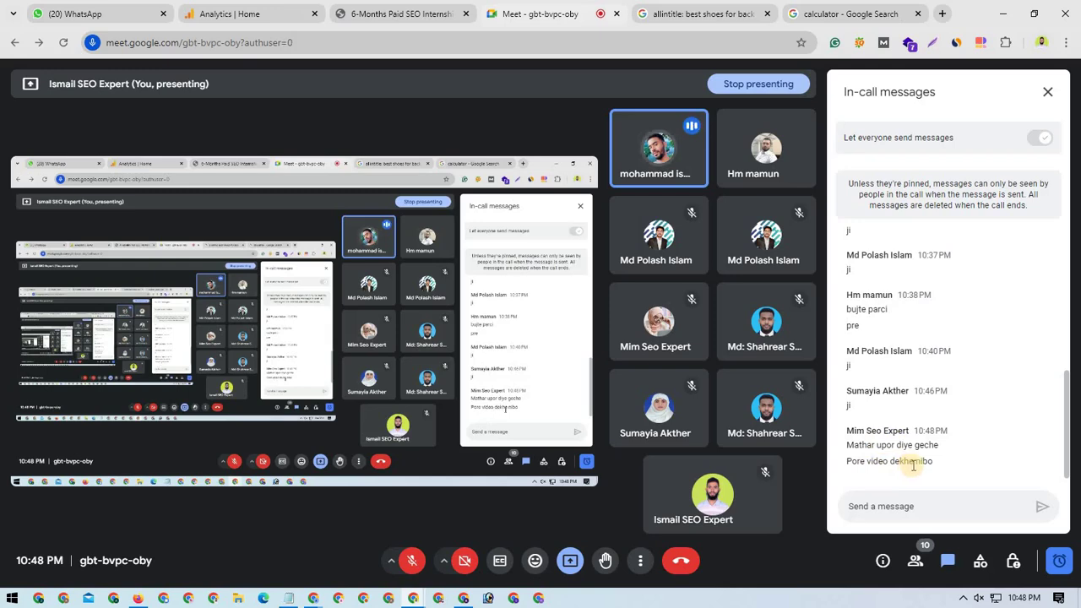
pyautogui.moveTo(923, 460); pyautogui.dragTo(845, 473)
pyautogui.click(847, 479)
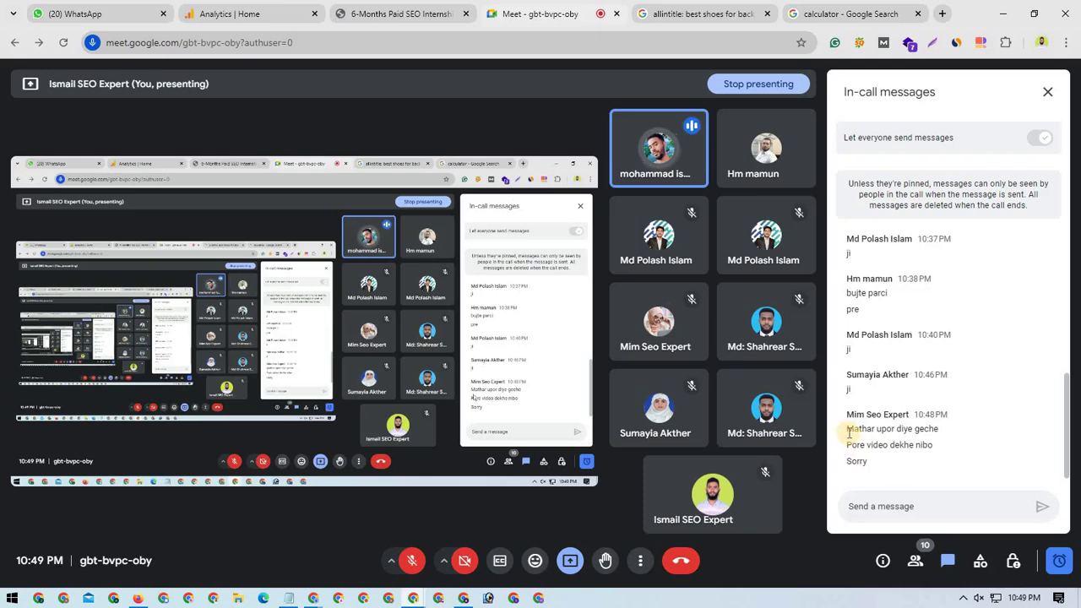
pyautogui.moveTo(846, 429); pyautogui.dragTo(917, 429)
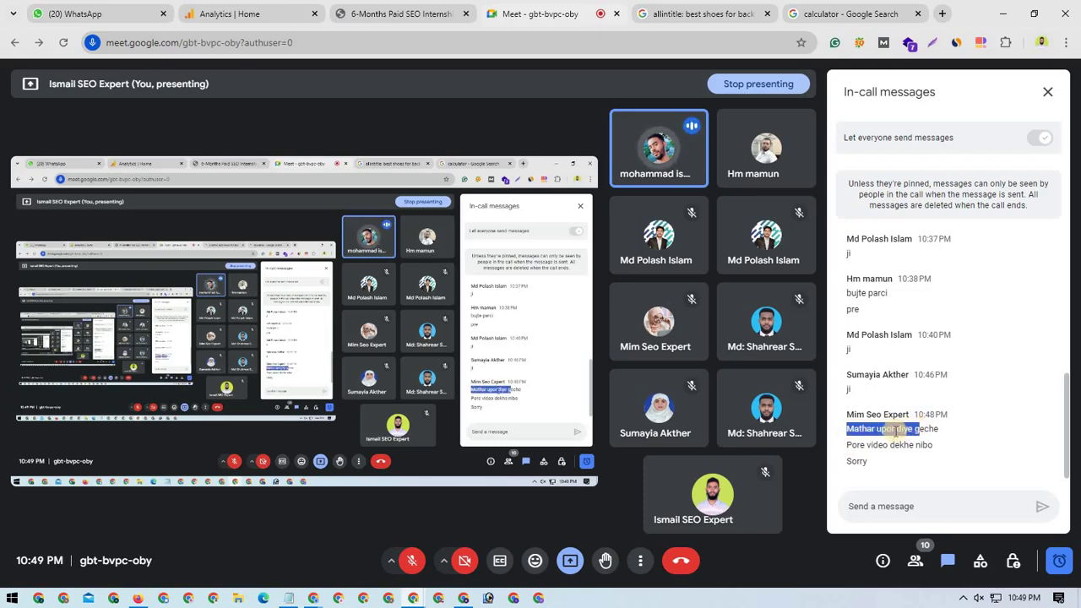
pyautogui.moveTo(858, 445); pyautogui.dragTo(921, 446)
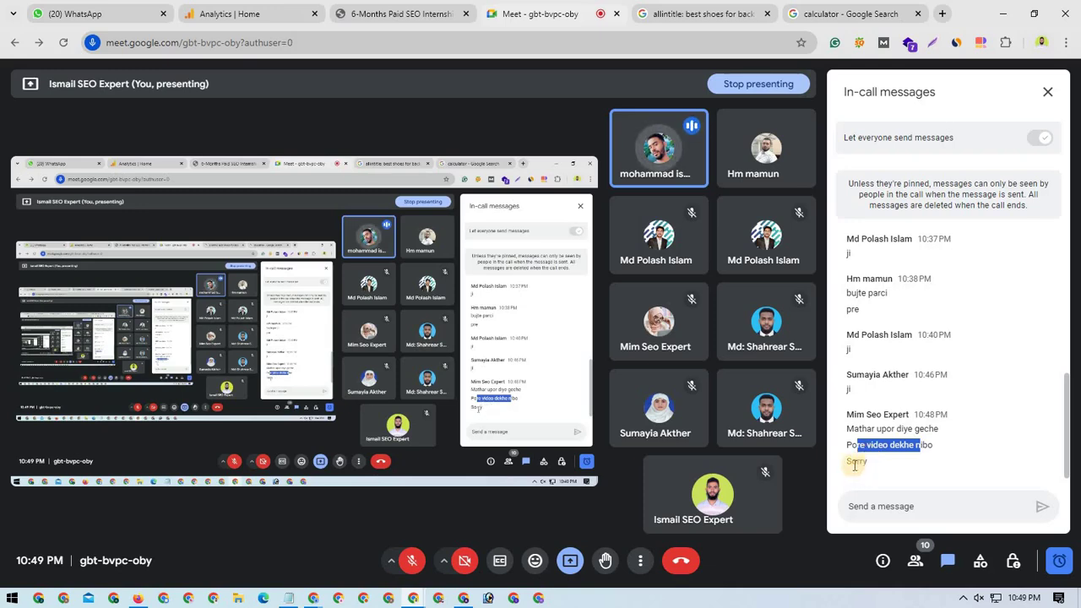
# Open the M.I Future IT (SEO Internship) YouTube channel in a new tab, moving the floating call window out of the way
pyautogui.click(413, 598)
pyautogui.click(291, 532)
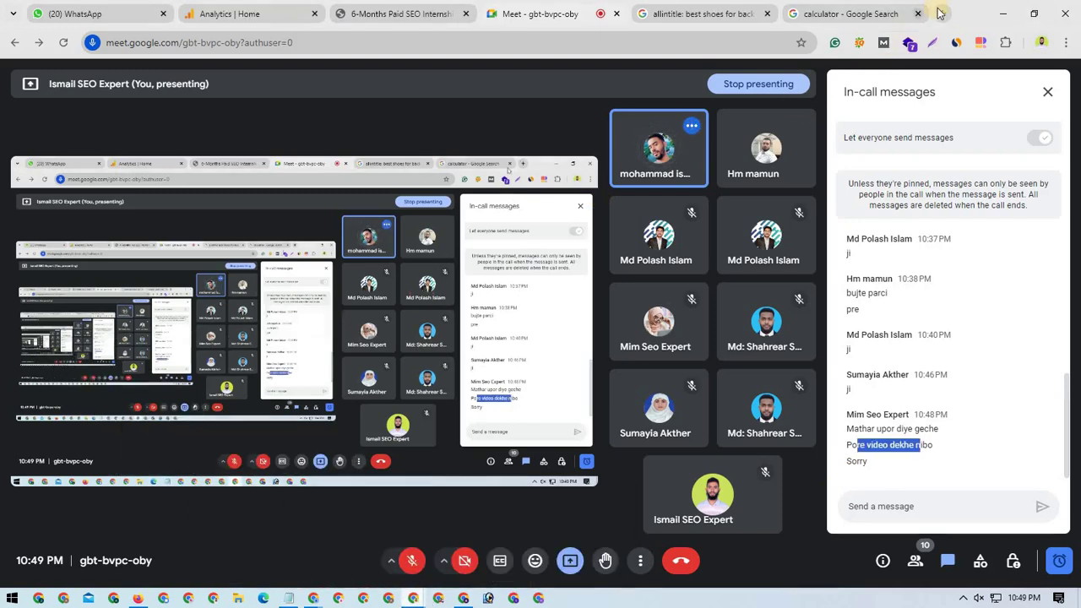
pyautogui.hotkey('ctrl', 't')
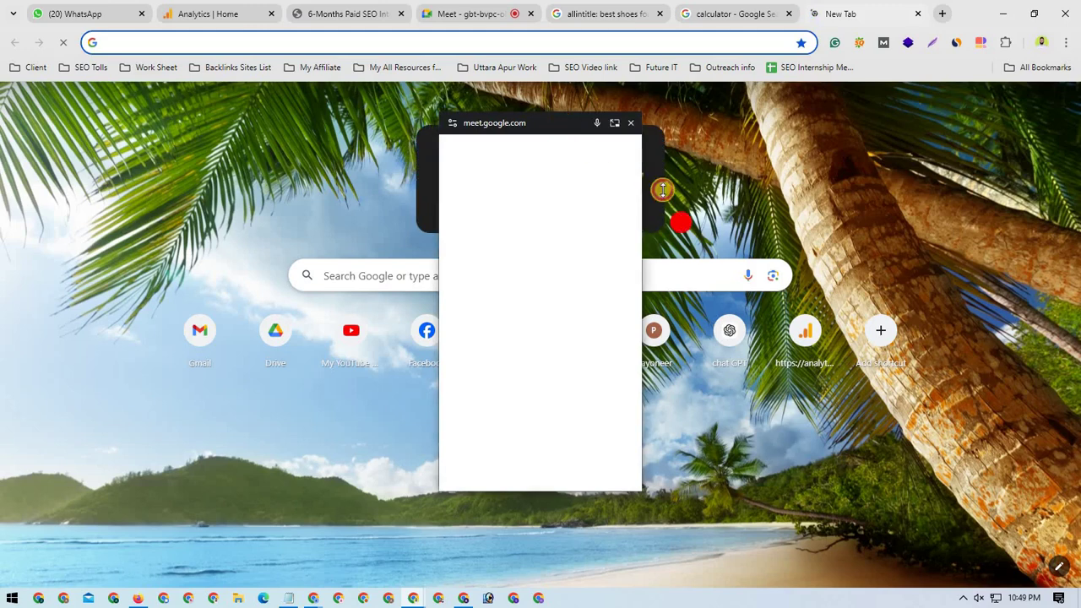
pyautogui.moveTo(549, 123)
pyautogui.mouseDown()
pyautogui.moveTo(561, 251)
pyautogui.moveTo(774, 346)
pyautogui.moveTo(915, 441)
pyautogui.mouseUp()
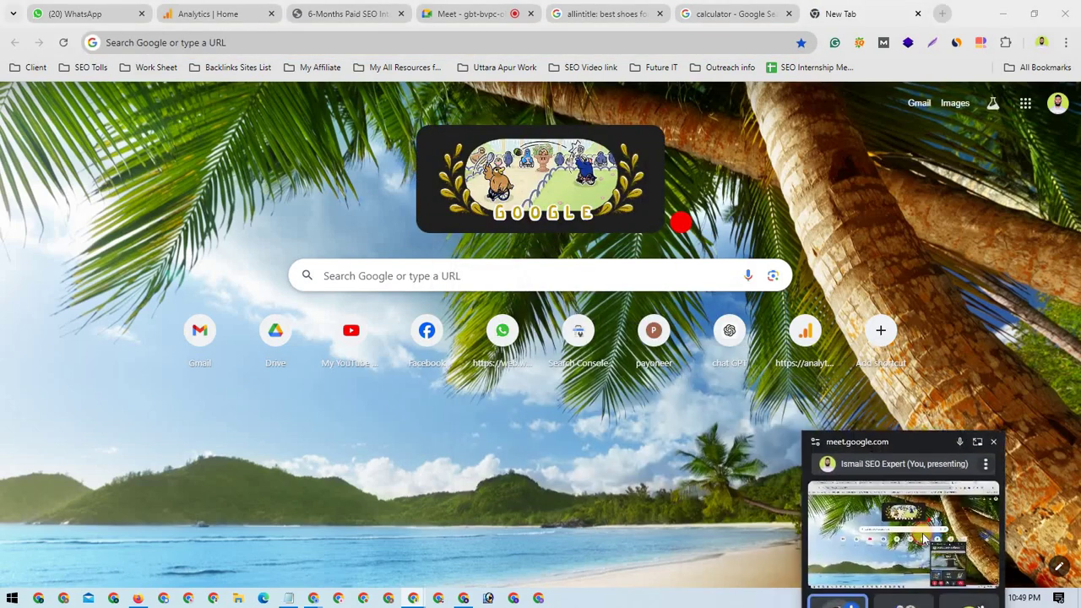
pyautogui.click(349, 334)
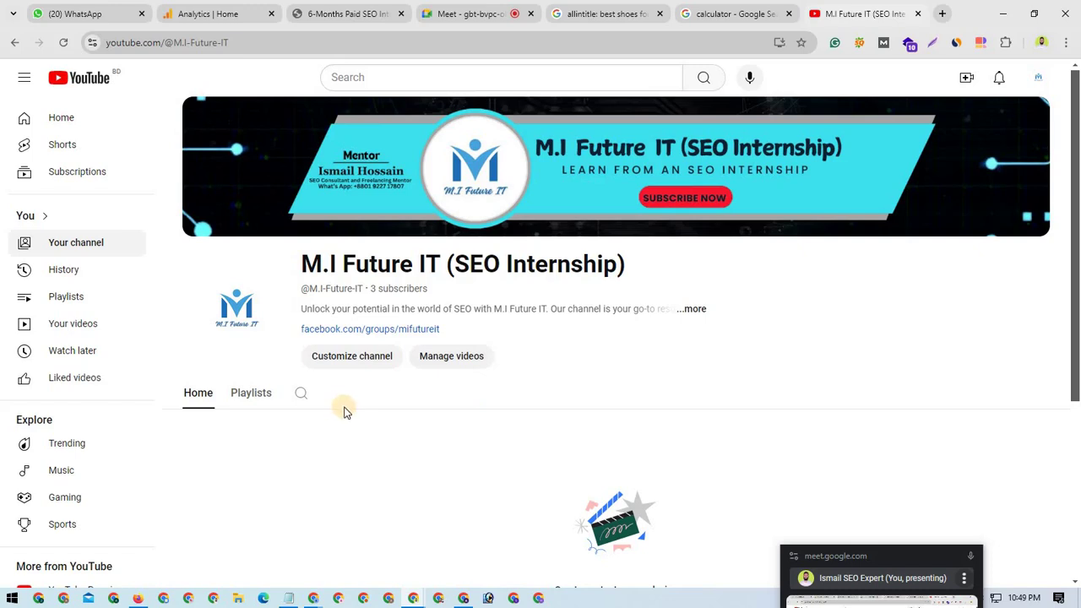
# Return to the Meet call, clear the text selection, and close the in-call messages
pyautogui.click(463, 15)
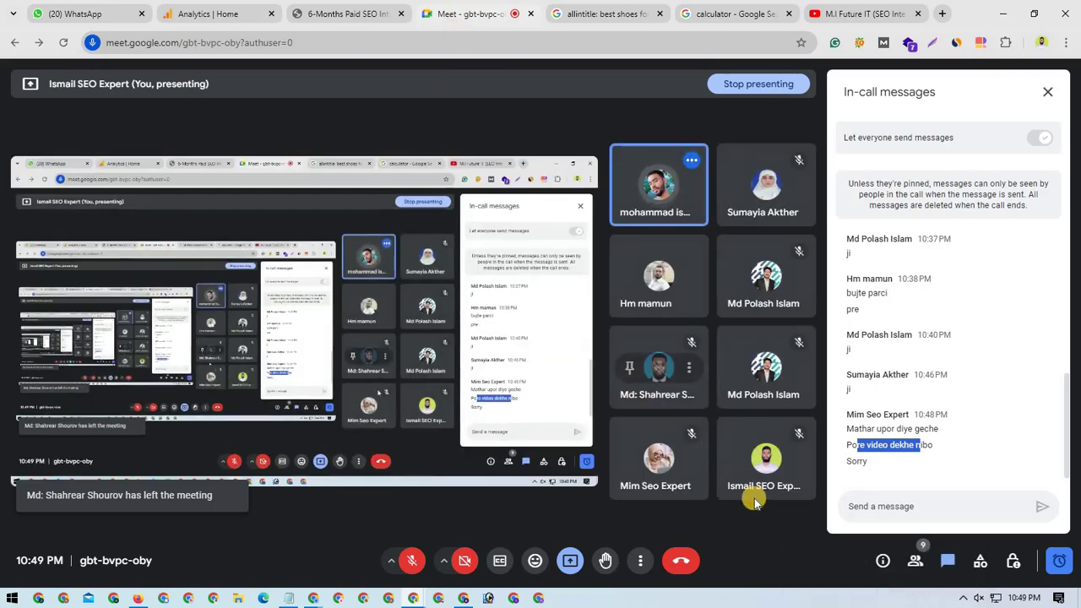
pyautogui.click(757, 597)
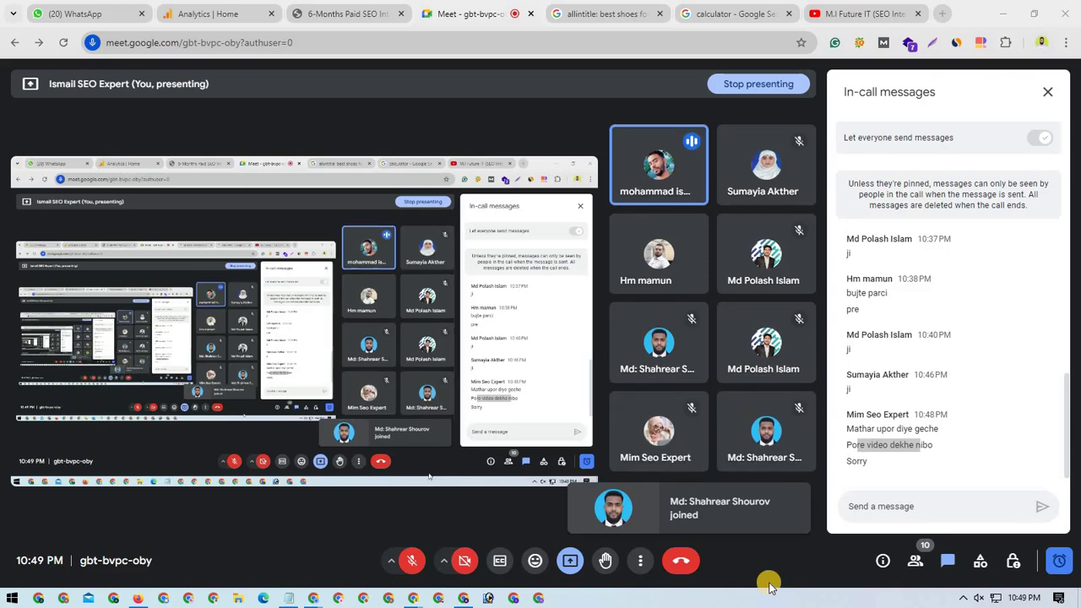
pyautogui.click(839, 484)
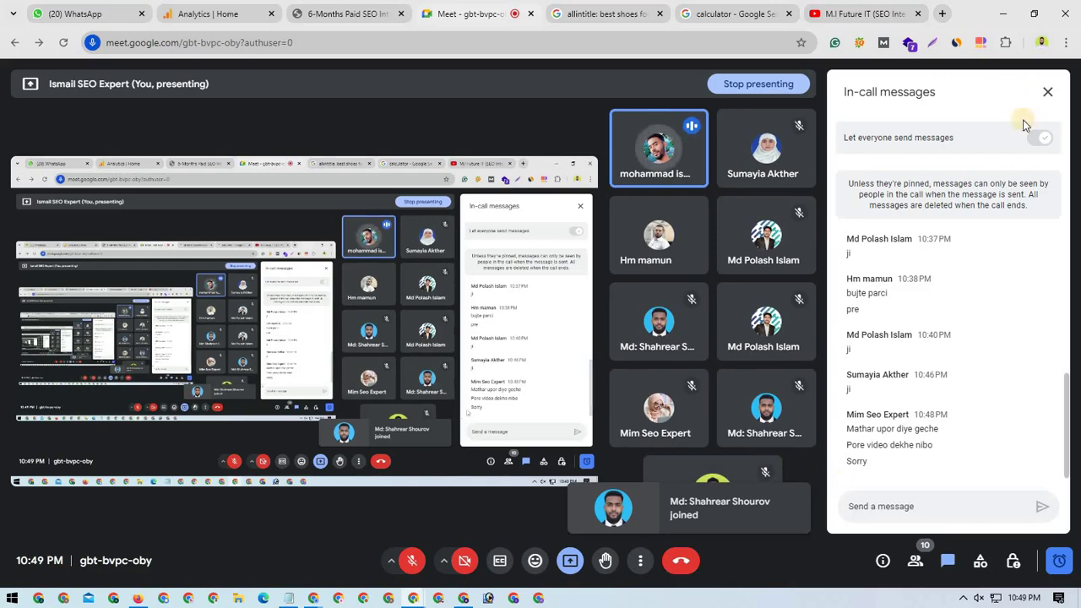
pyautogui.click(1047, 91)
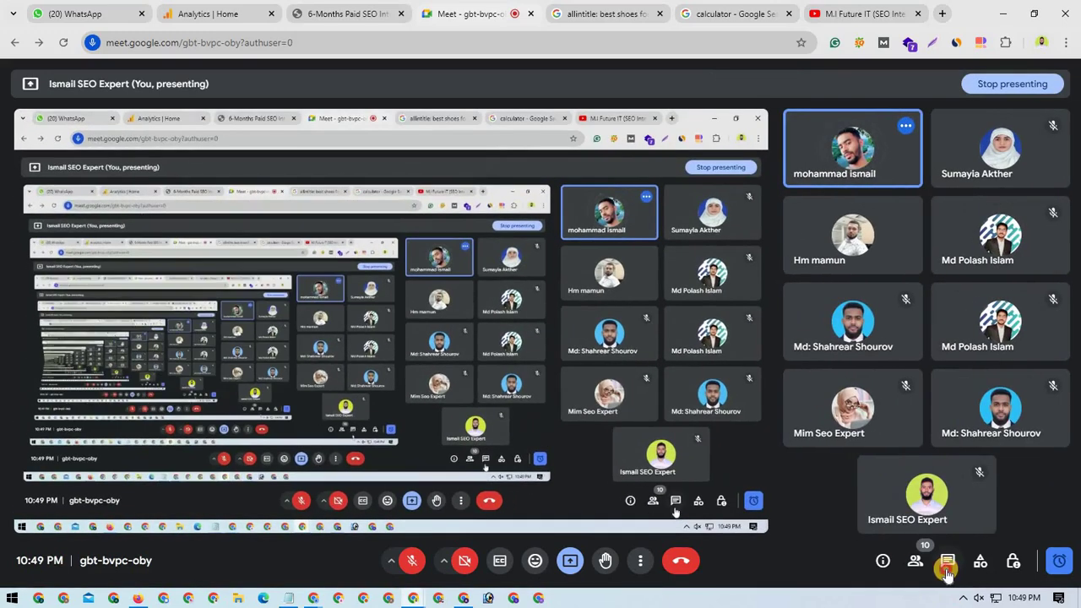
# Reopen the in-call messages and highlight part of "Pore video dekhe nibo" while rereading the student's reply
pyautogui.click(947, 566)
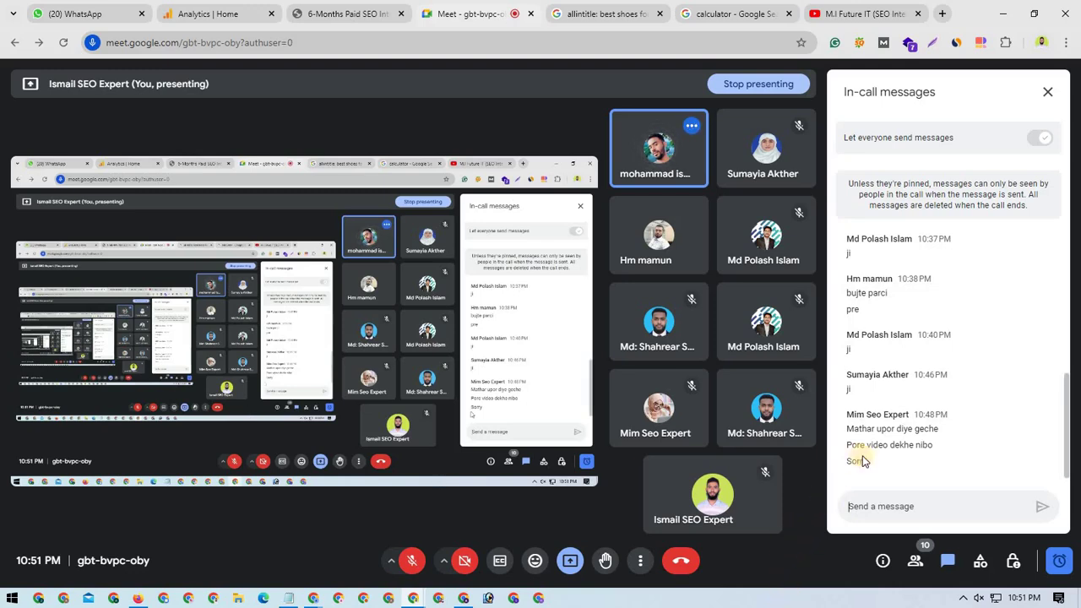
pyautogui.moveTo(904, 445); pyautogui.dragTo(847, 450)
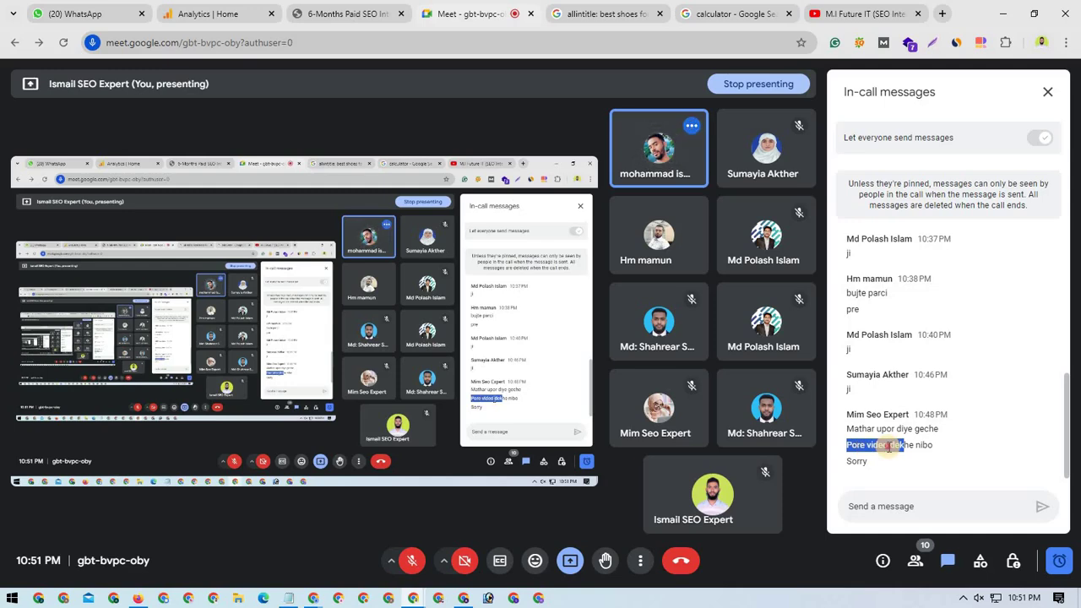
pyautogui.click(890, 447)
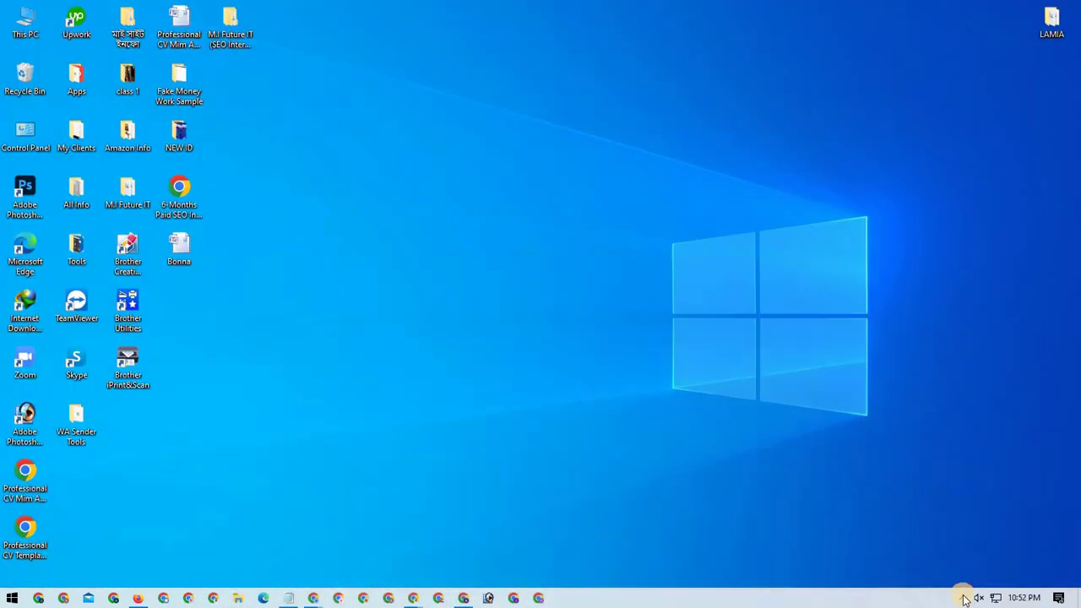
# Show the hidden system tray icons on the Windows desktop
pyautogui.click(963, 598)
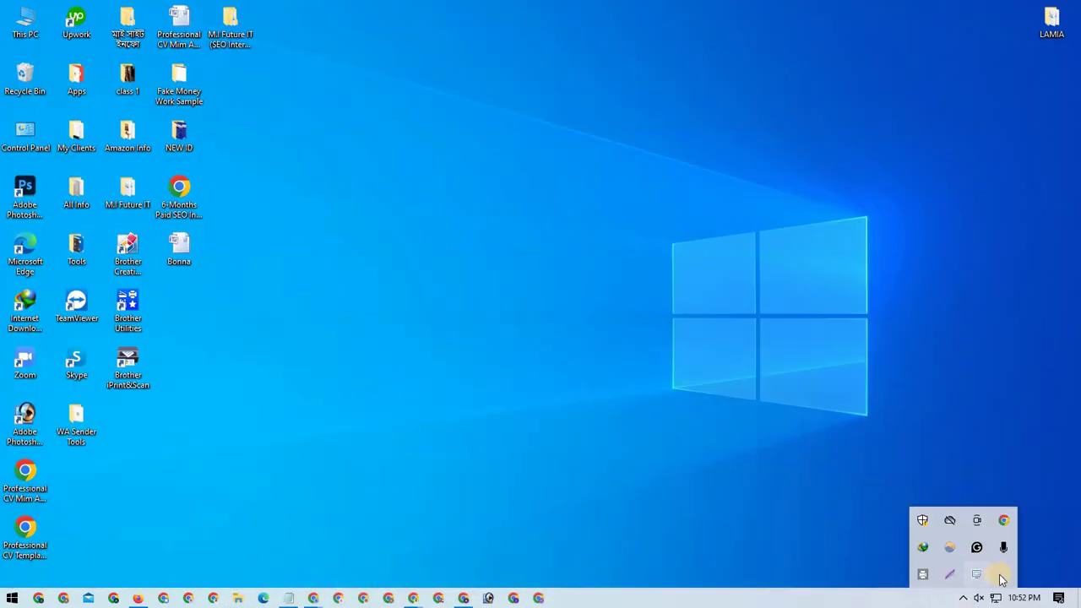